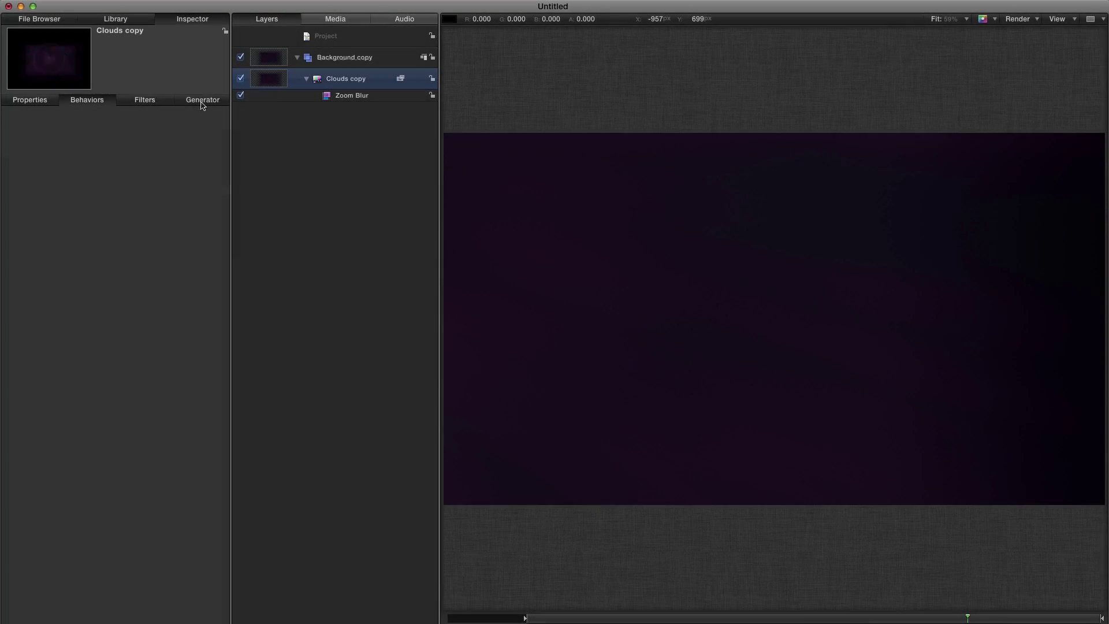
- Select the Clouds copy layer to view its 1920×1080 generator settings, scale 32, speed 1.0
{"action": "left_click", "coordinate": [202, 100]}
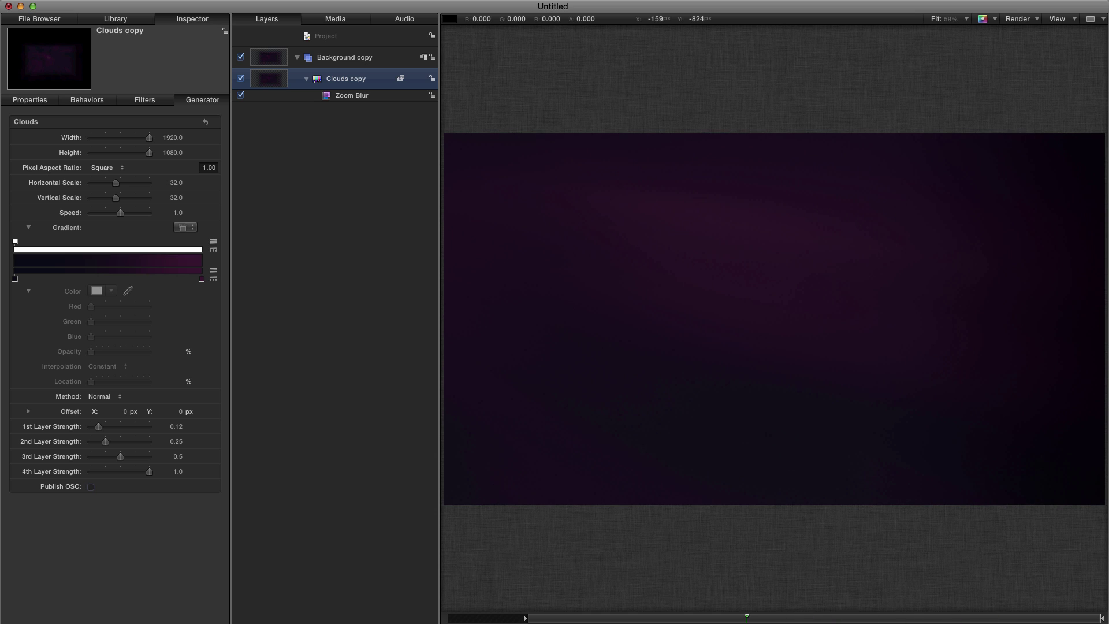
- Create a new empty group and draw a small white rectangle in it, centred at 0, 0
{"action": "left_click", "coordinate": [322, 38]}
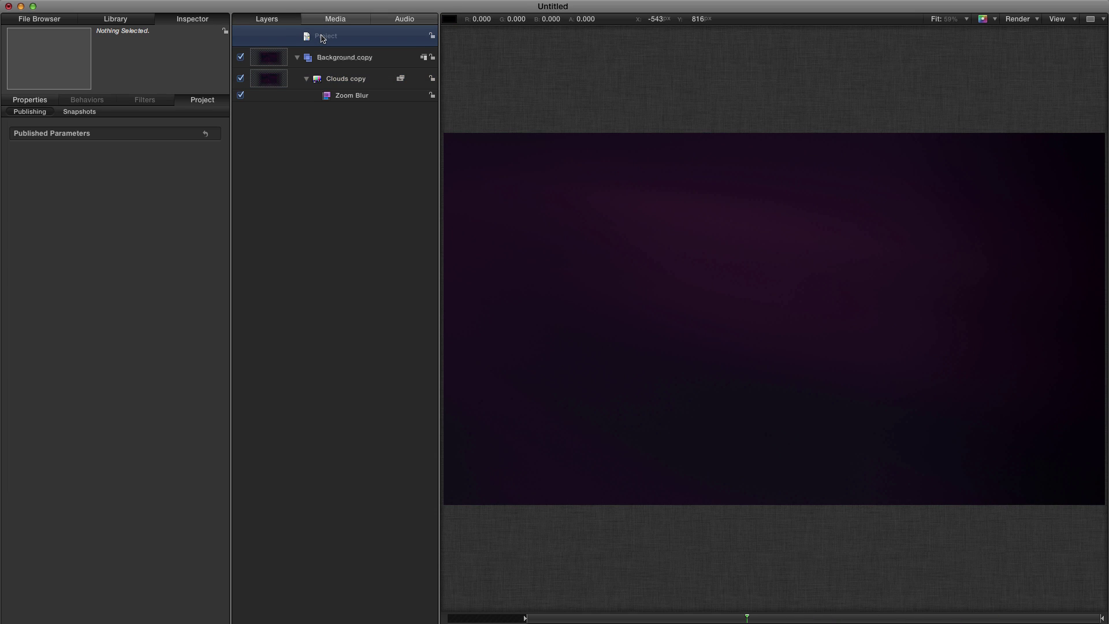
{"action": "key", "text": "super+shift+n"}
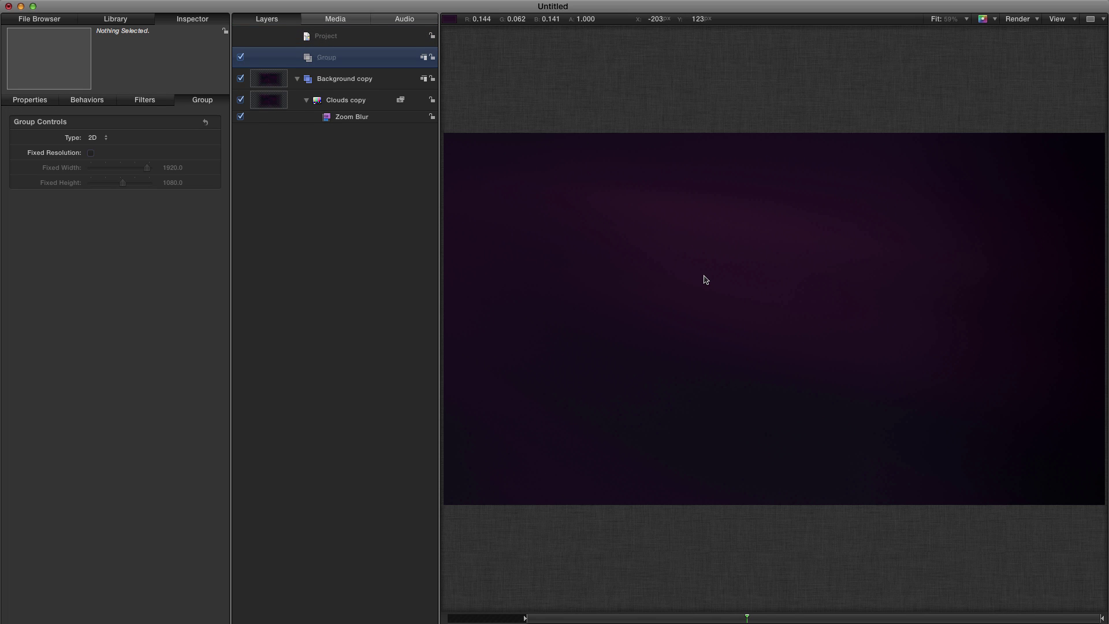
{"action": "key", "text": "r"}
{"action": "left_click_drag", "start_coordinate": [742, 300], "coordinate": [754, 314]}
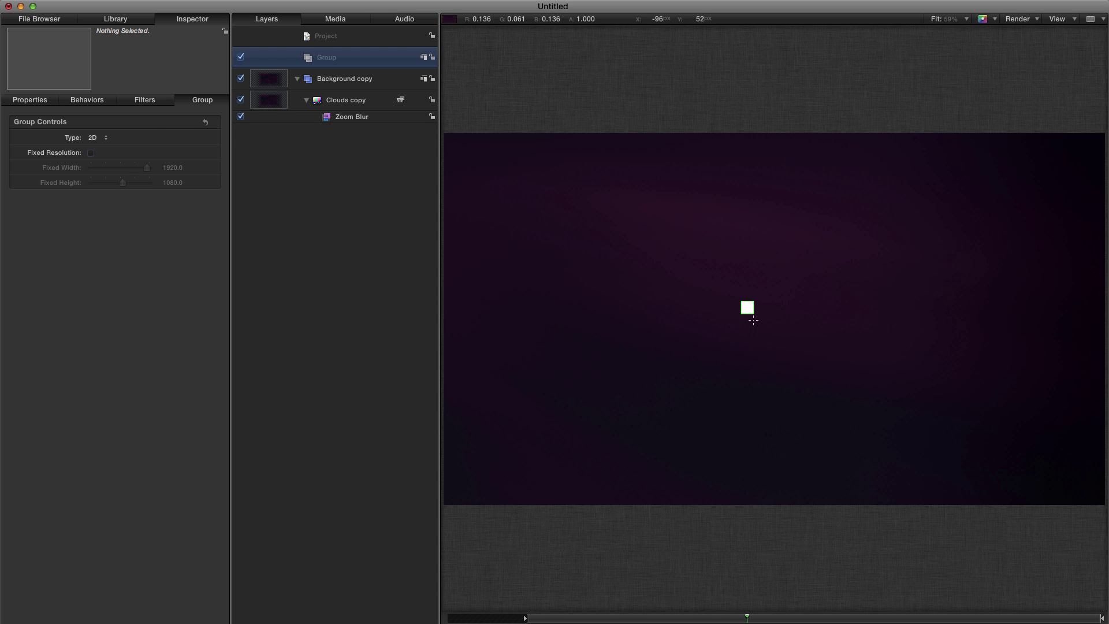
{"action": "left_click", "coordinate": [39, 104]}
{"action": "left_click", "coordinate": [205, 122]}
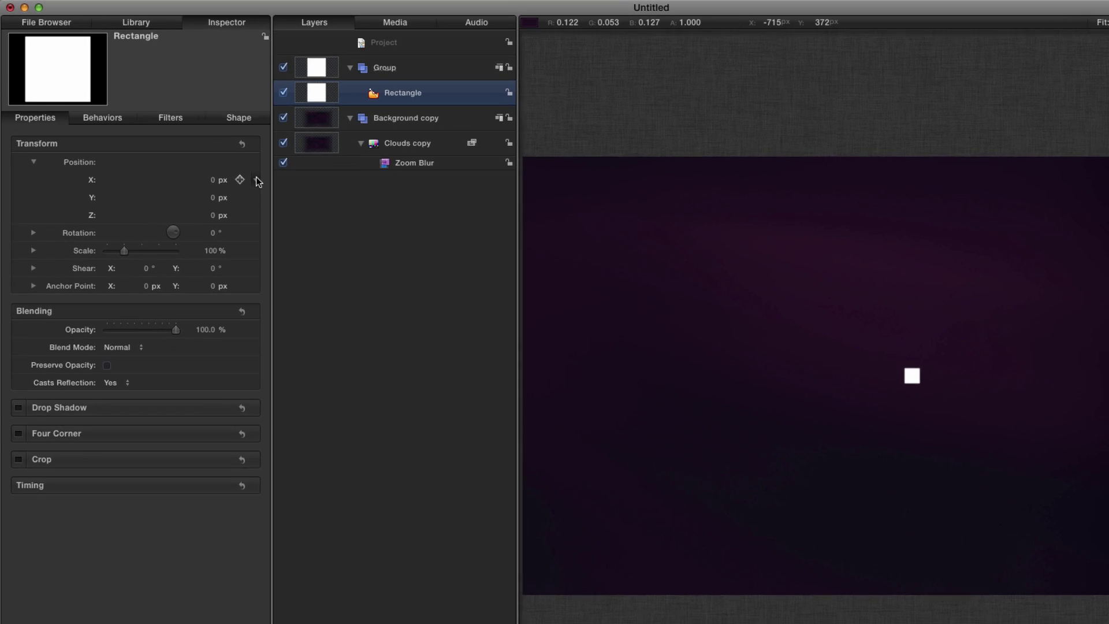
- Add an Oscillate behaviour to Position X with amplitude 600 px and speed 30
{"action": "left_click", "coordinate": [286, 201]}
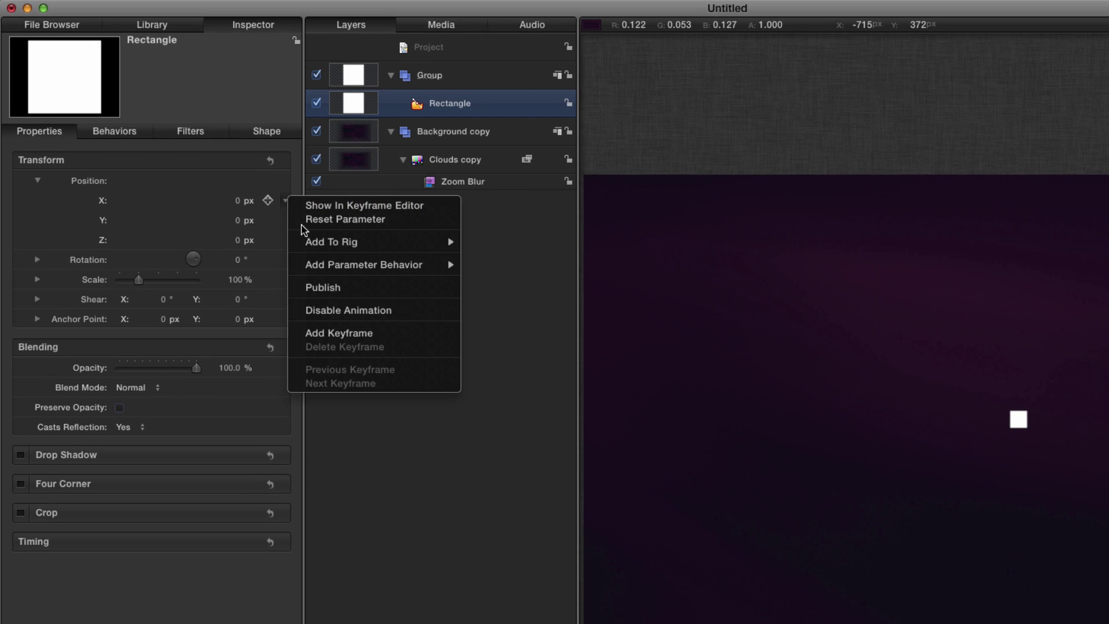
{"action": "mouse_move", "coordinate": [345, 271]}
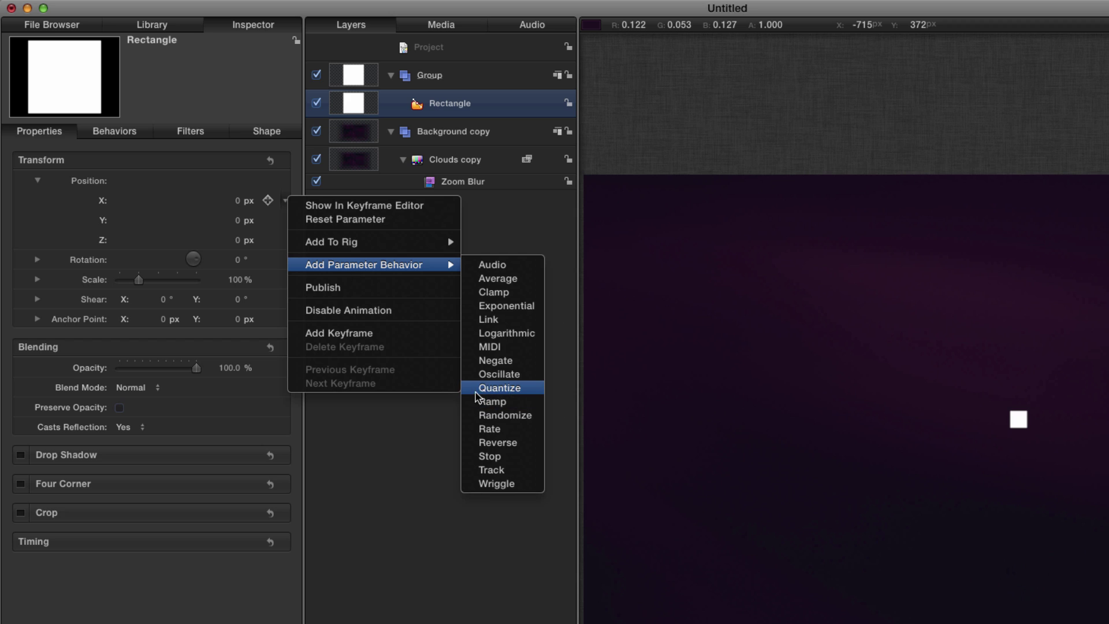
{"action": "left_click", "coordinate": [492, 375]}
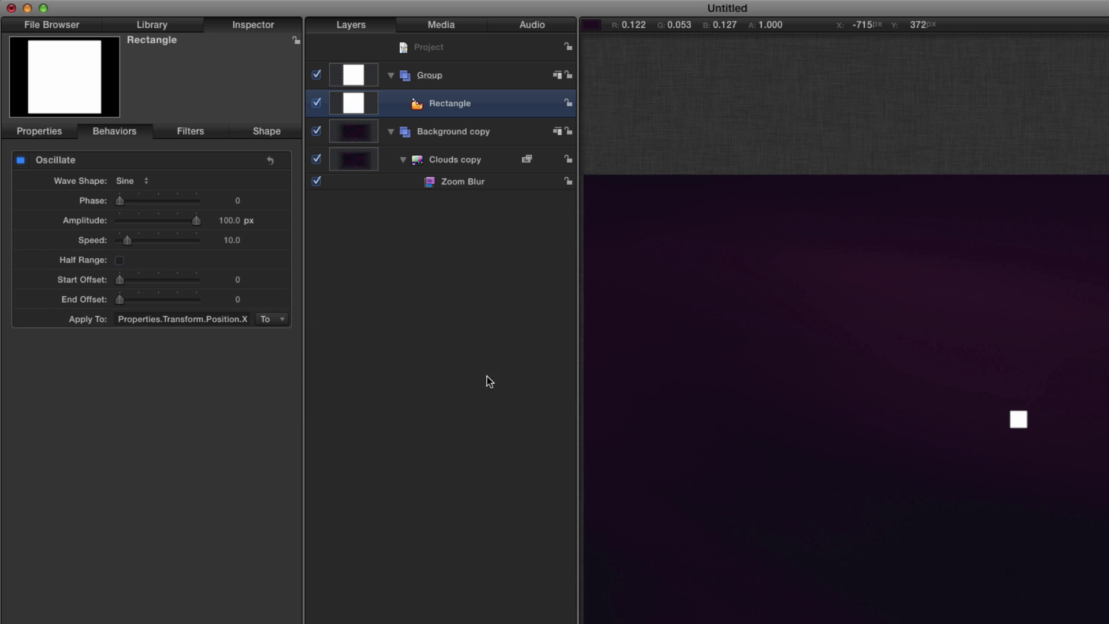
{"action": "left_click", "coordinate": [231, 222]}
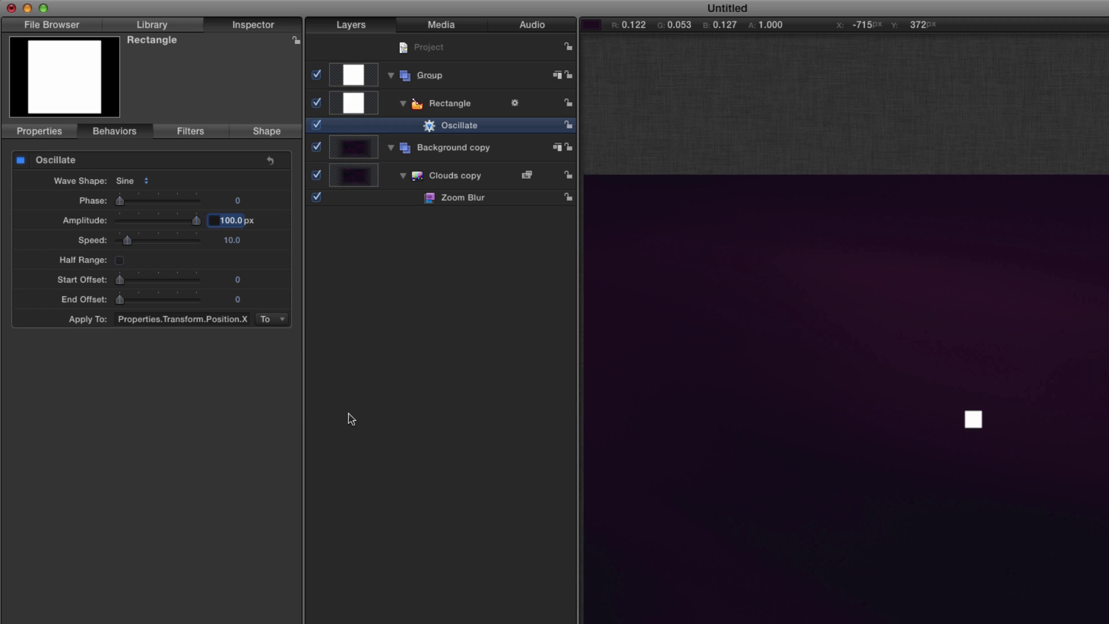
{"action": "type", "text": "600"}
{"action": "key", "text": "Tab"}
{"action": "type", "text": "30"}
{"action": "key", "text": "Return"}
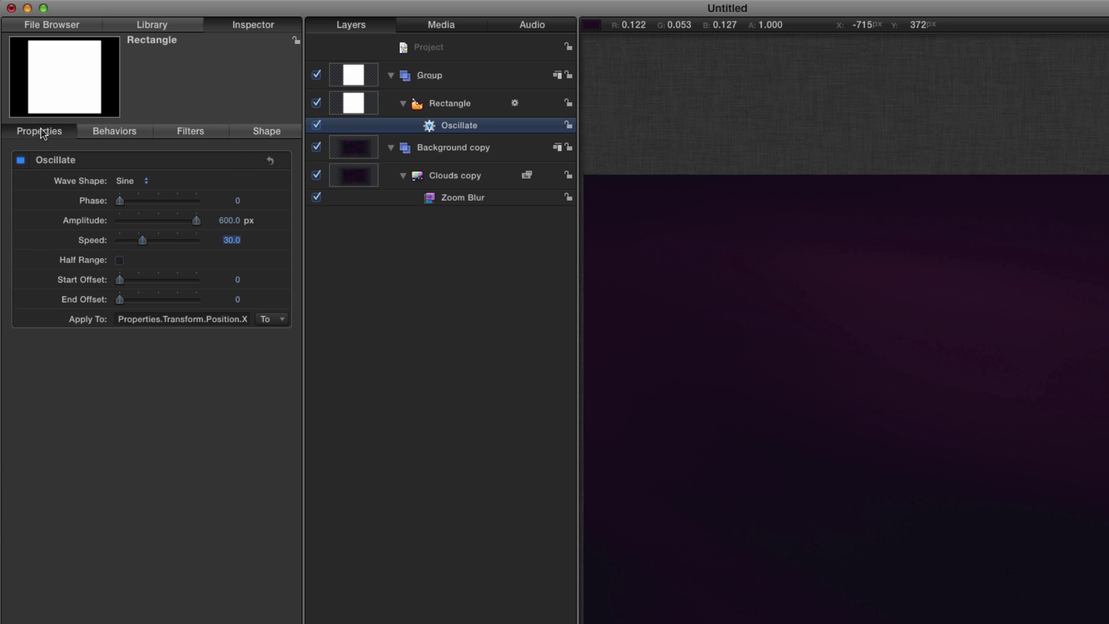
- Oscillate Position Y with amplitude 400 px, speed 25 and phase 2
{"action": "left_click", "coordinate": [36, 131]}
{"action": "left_click", "coordinate": [284, 220]}
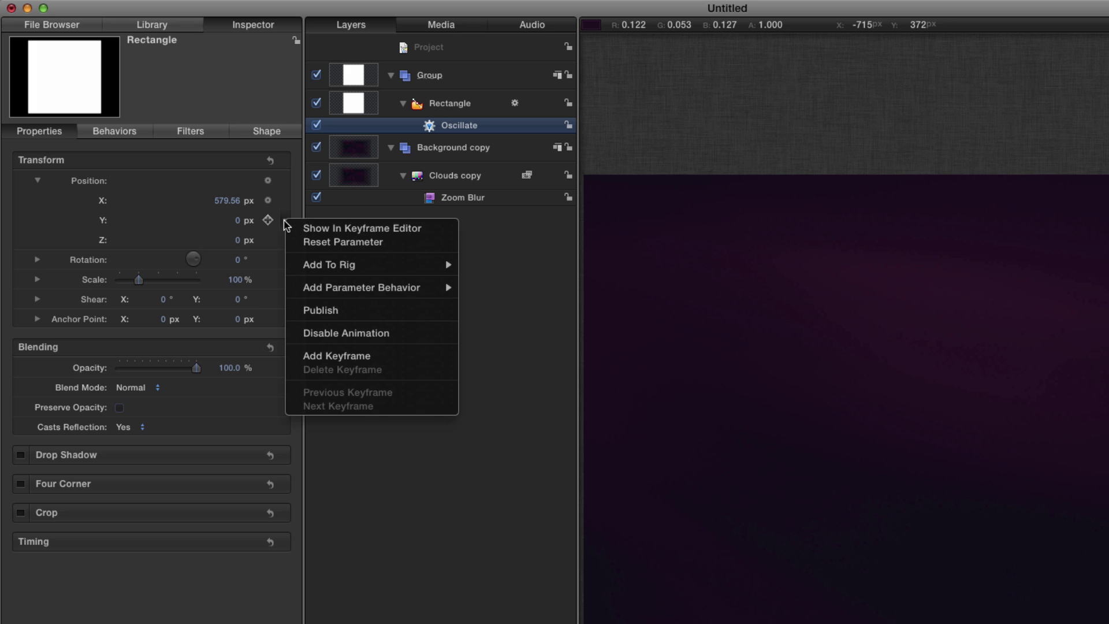
{"action": "mouse_move", "coordinate": [331, 297]}
{"action": "left_click", "coordinate": [490, 397]}
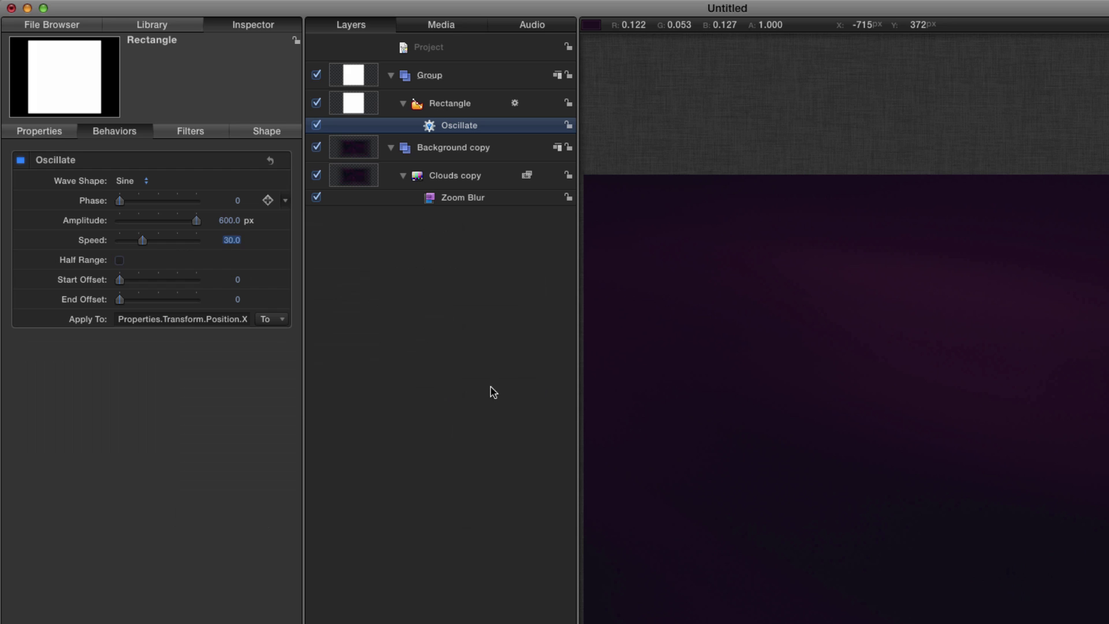
{"action": "left_click", "coordinate": [230, 223]}
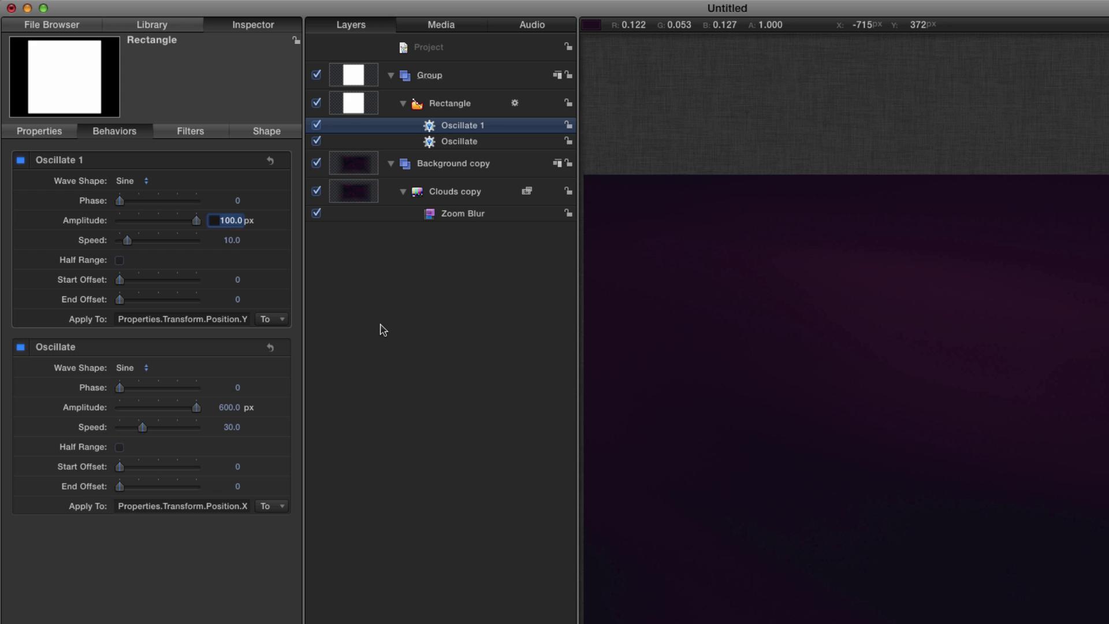
{"action": "type", "text": "400"}
{"action": "key", "text": "Tab"}
{"action": "type", "text": "25"}
{"action": "key", "text": "Tab"}
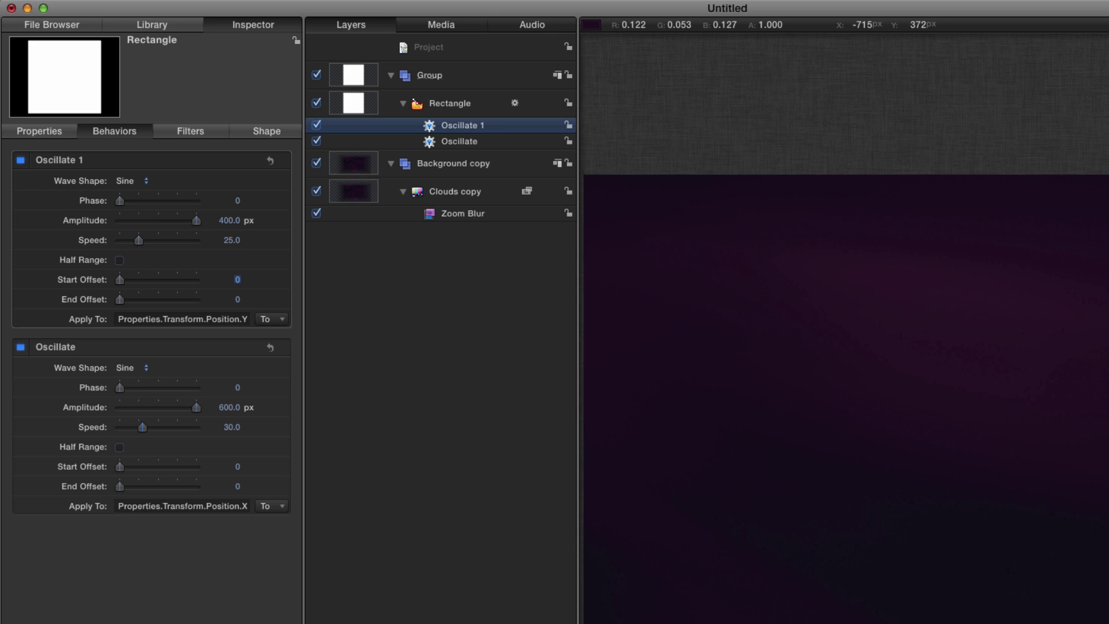
{"action": "left_click", "coordinate": [238, 200]}
{"action": "type", "text": "2"}
{"action": "key", "text": "Return"}
- Oscillate Position Z with amplitude 1250 px and speed 40
{"action": "left_click", "coordinate": [37, 133]}
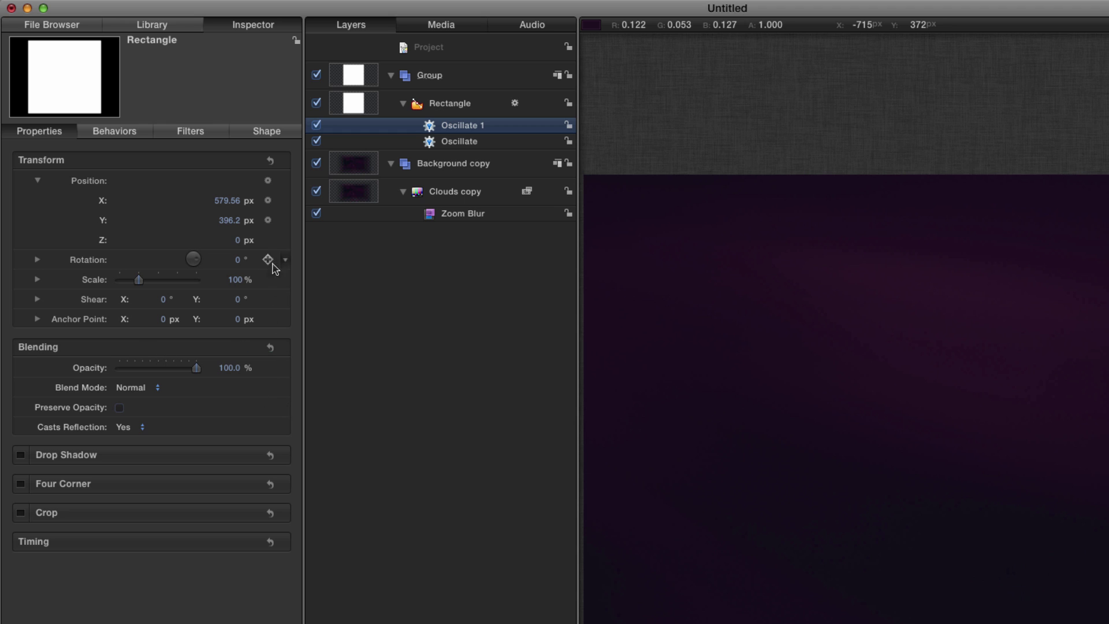
{"action": "left_click", "coordinate": [285, 241]}
{"action": "left_click", "coordinate": [115, 131]}
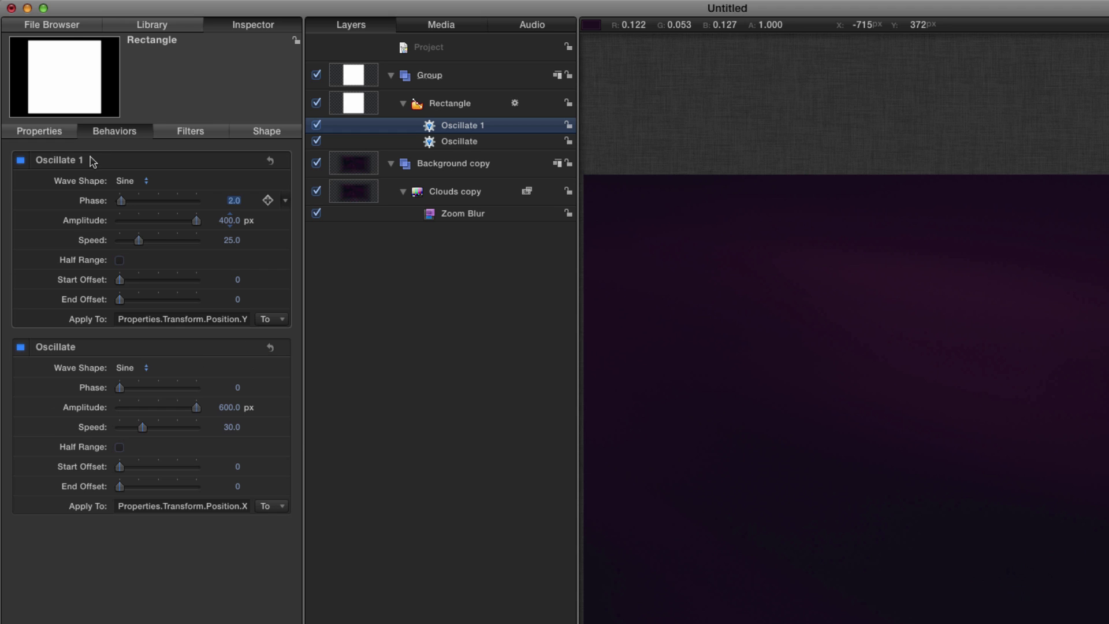
{"action": "left_click", "coordinate": [236, 222]}
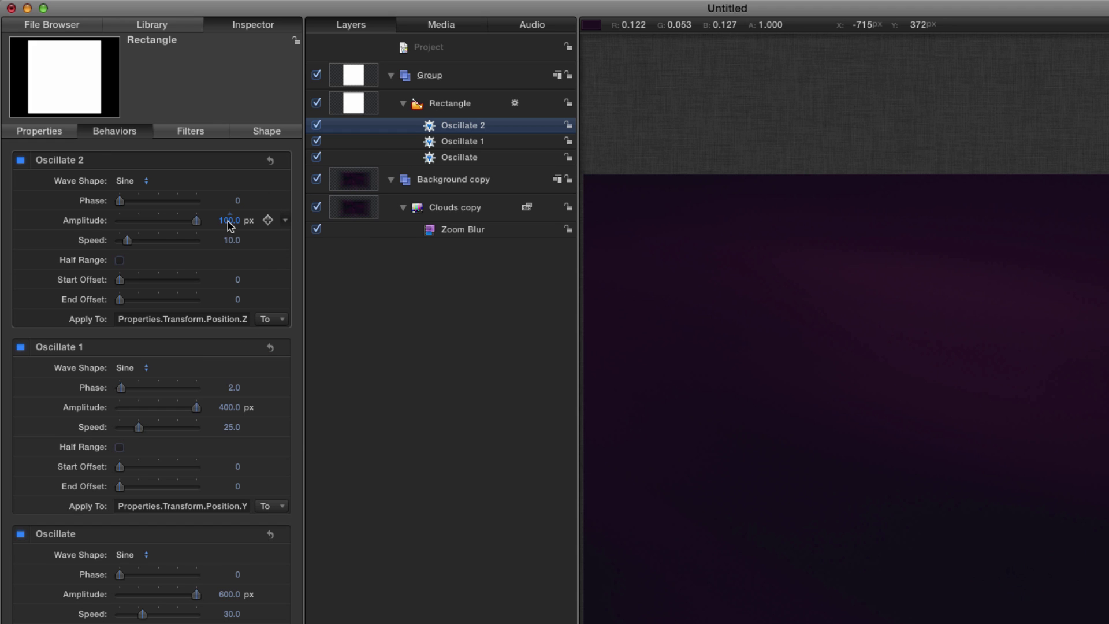
{"action": "left_click", "coordinate": [230, 221]}
{"action": "type", "text": "1250"}
{"action": "key", "text": "Tab"}
{"action": "type", "text": "4"}
{"action": "key", "text": "Return"}
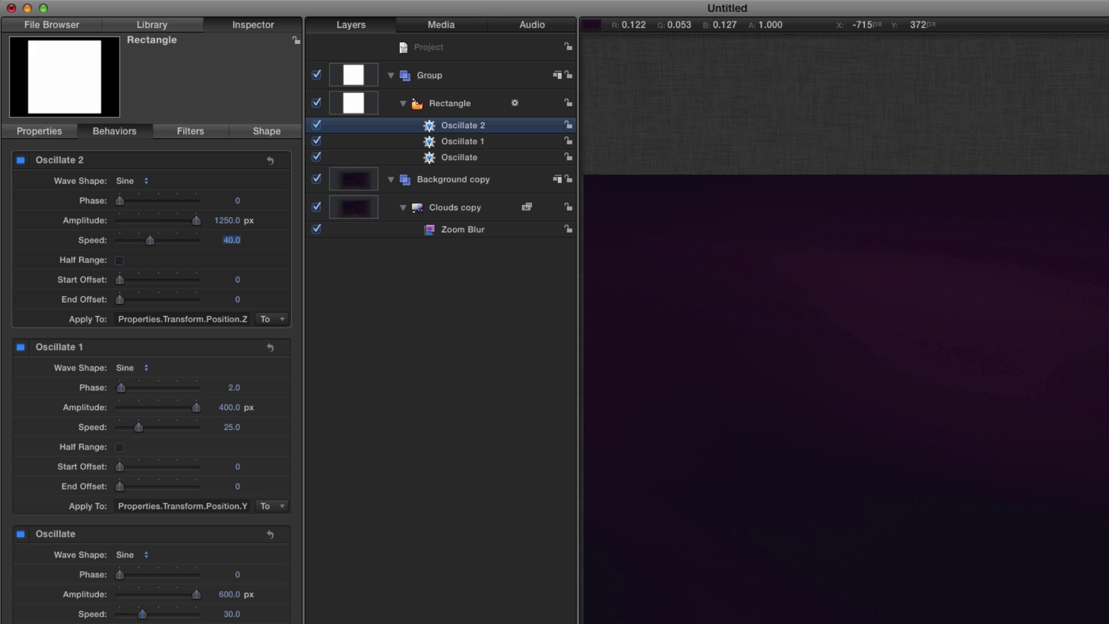
- Add a Wriggle behaviour to Position with amount 50 px and Add and Subtract apply mode
{"action": "left_click", "coordinate": [39, 132]}
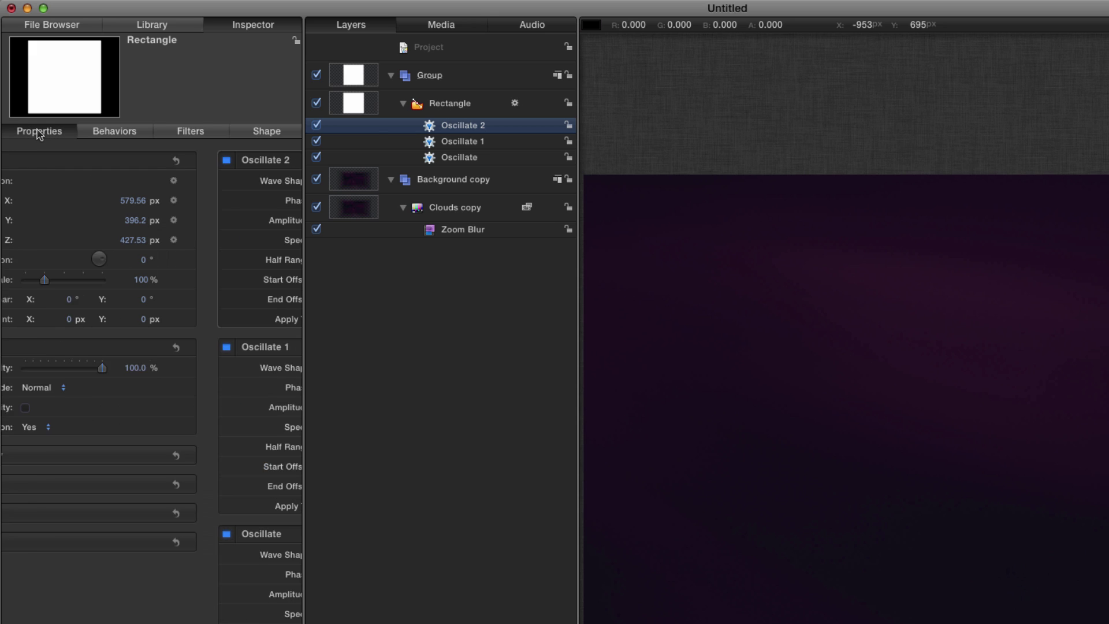
{"action": "left_click", "coordinate": [285, 182]}
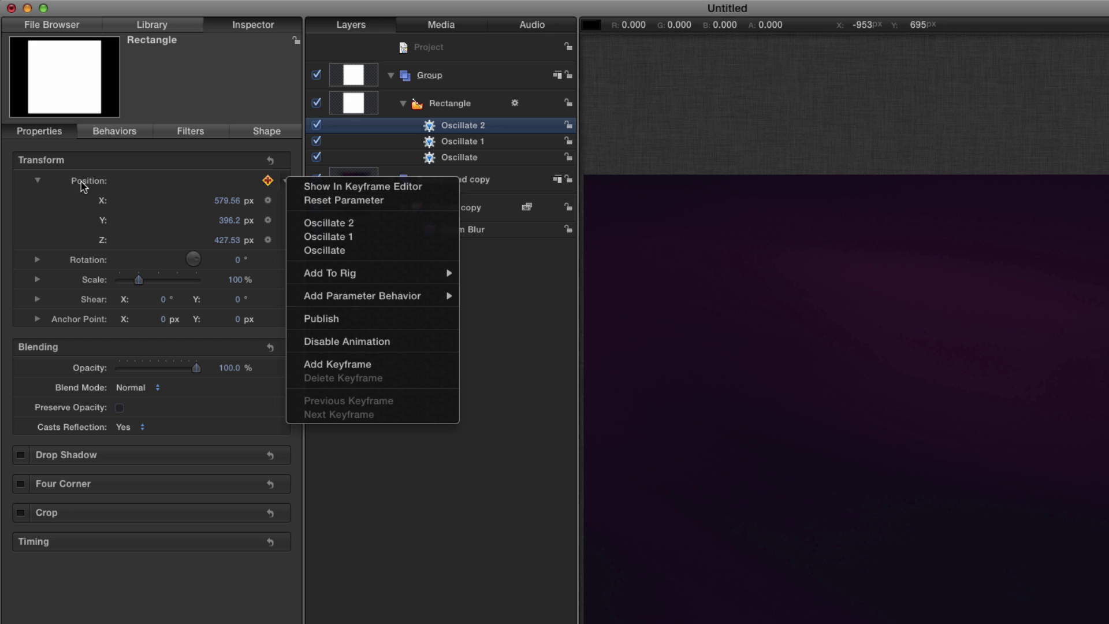
{"action": "mouse_move", "coordinate": [336, 294]}
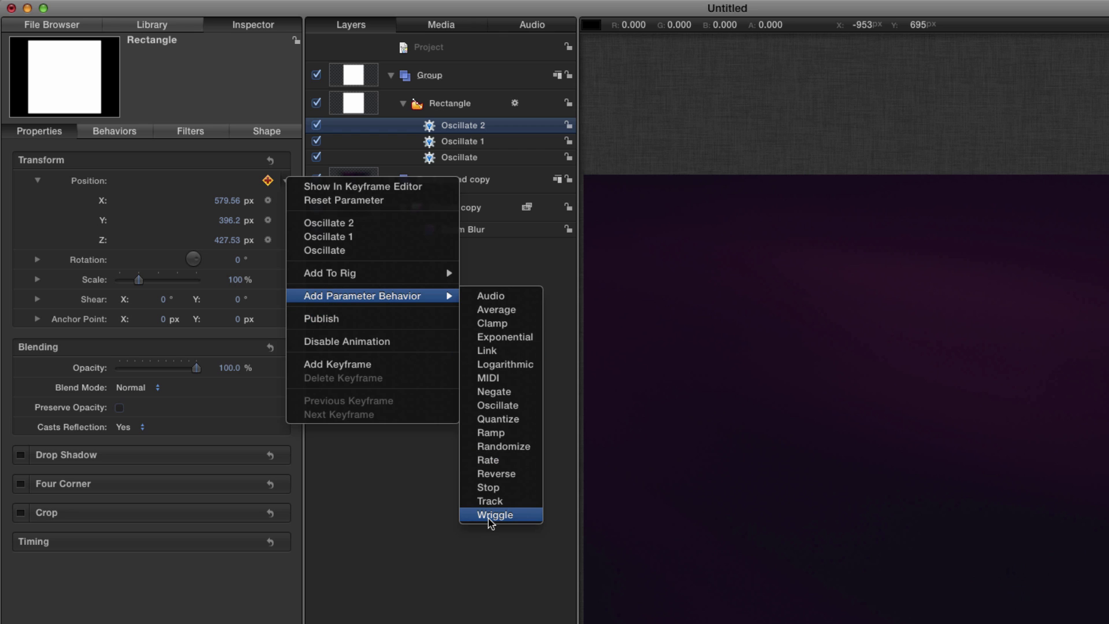
{"action": "left_click", "coordinate": [491, 516]}
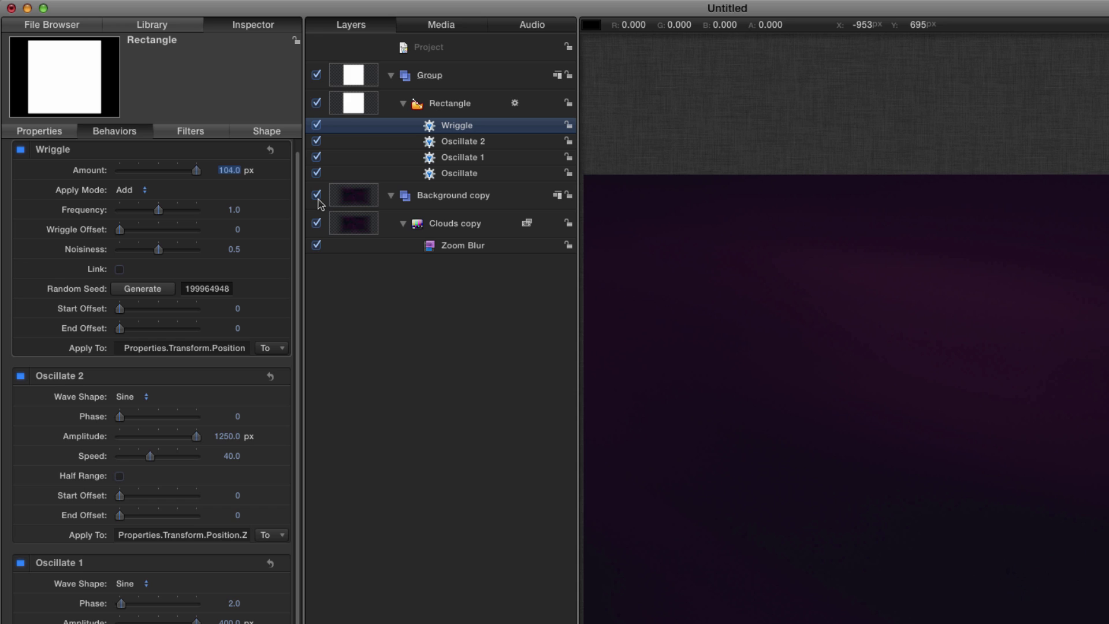
{"action": "type", "text": "50"}
{"action": "key", "text": "Return"}
{"action": "left_click", "coordinate": [156, 191]}
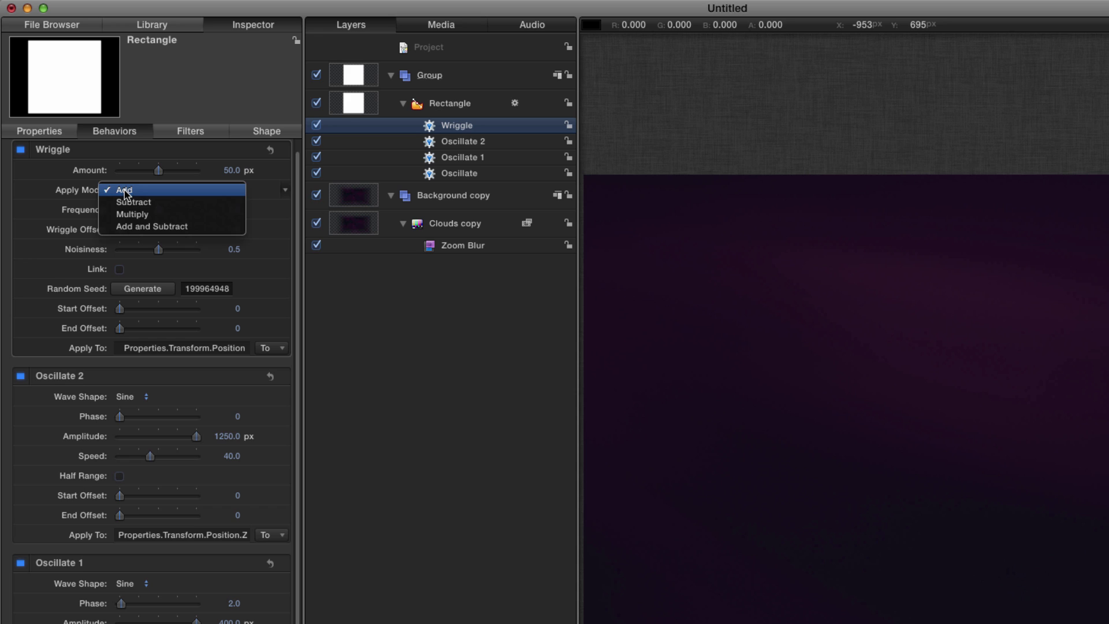
{"action": "left_click", "coordinate": [132, 227]}
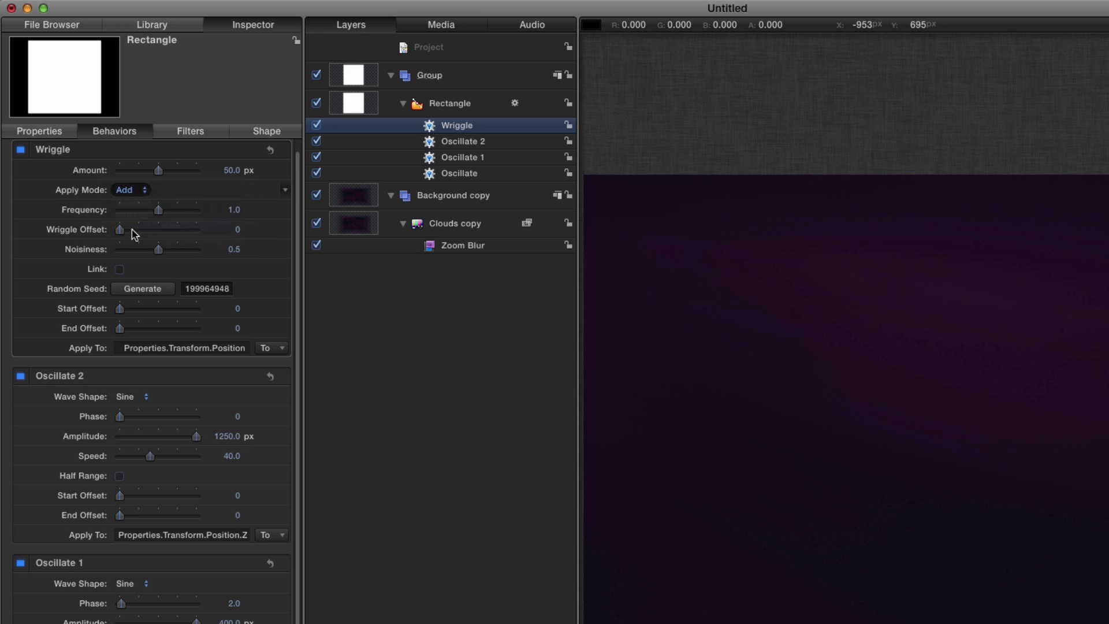
- Set the wriggle frequency to 1.5 and noisiness to 0.3
{"action": "left_click", "coordinate": [234, 210]}
{"action": "type", "text": "1"}
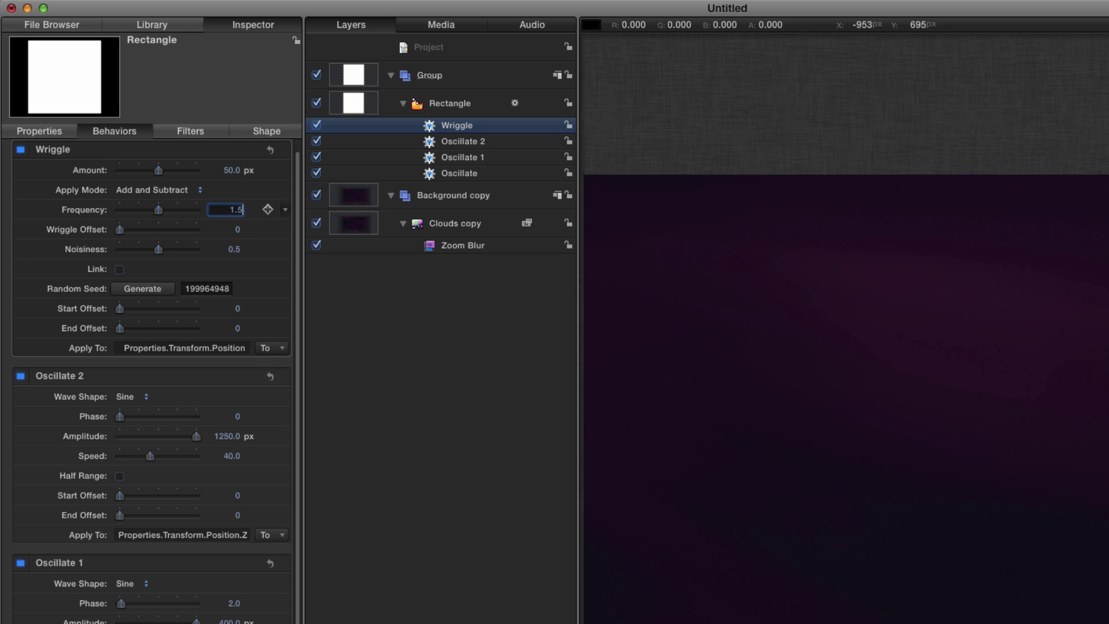
{"action": "type", "text": ".5"}
{"action": "key", "text": "Tab"}
{"action": "left_click", "coordinate": [234, 249]}
{"action": "type", "text": ".3"}
{"action": "key", "text": "Return"}
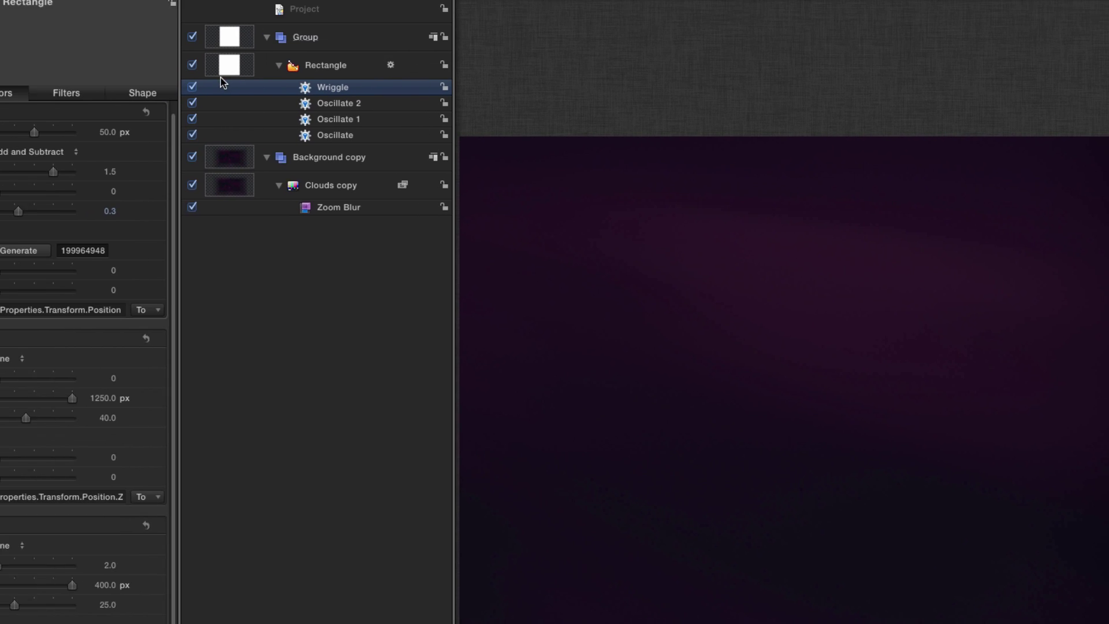
- Rename the Rectangle layer to 'Null 1', hide it, and select the Background copy group
{"action": "left_click", "coordinate": [126, 3]}
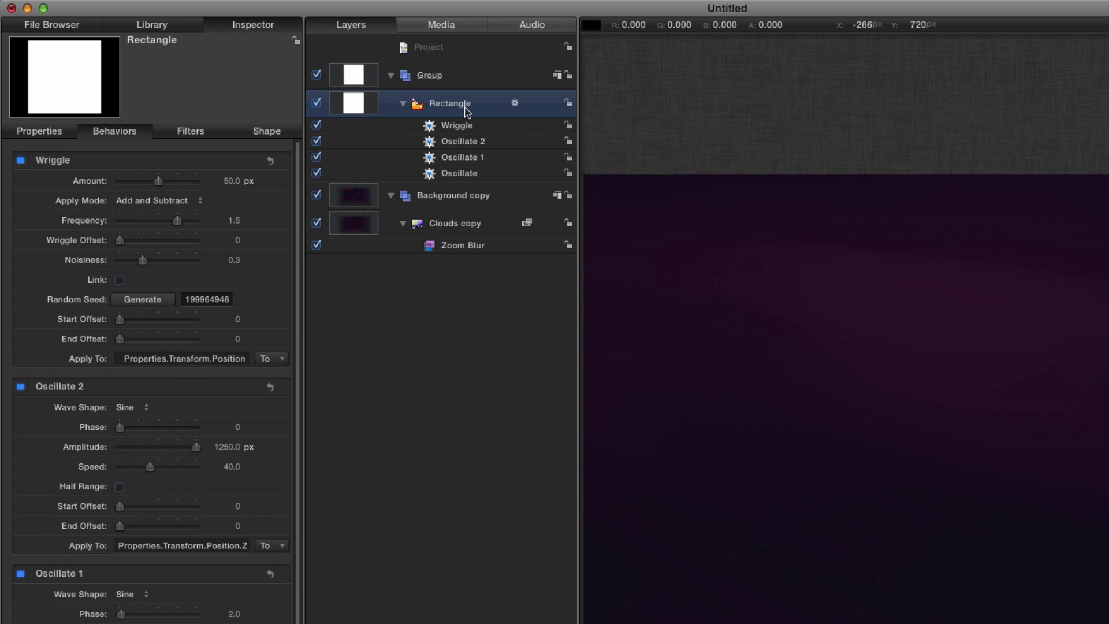
{"action": "double_click", "coordinate": [461, 108]}
{"action": "type", "text": "Null"}
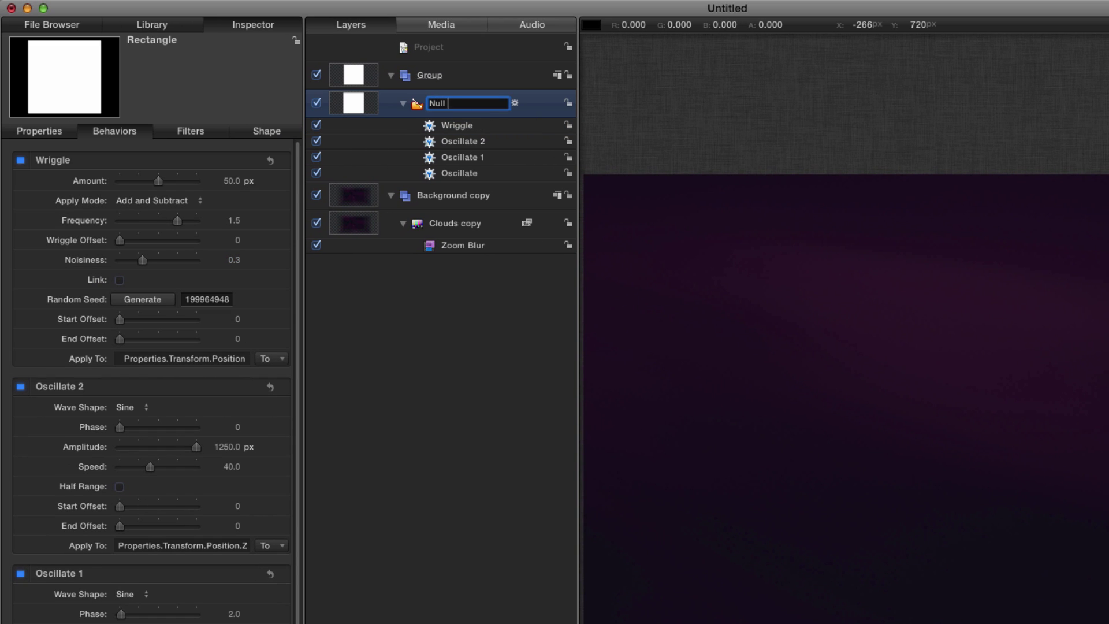
{"action": "type", "text": " 1"}
{"action": "key", "text": "Return"}
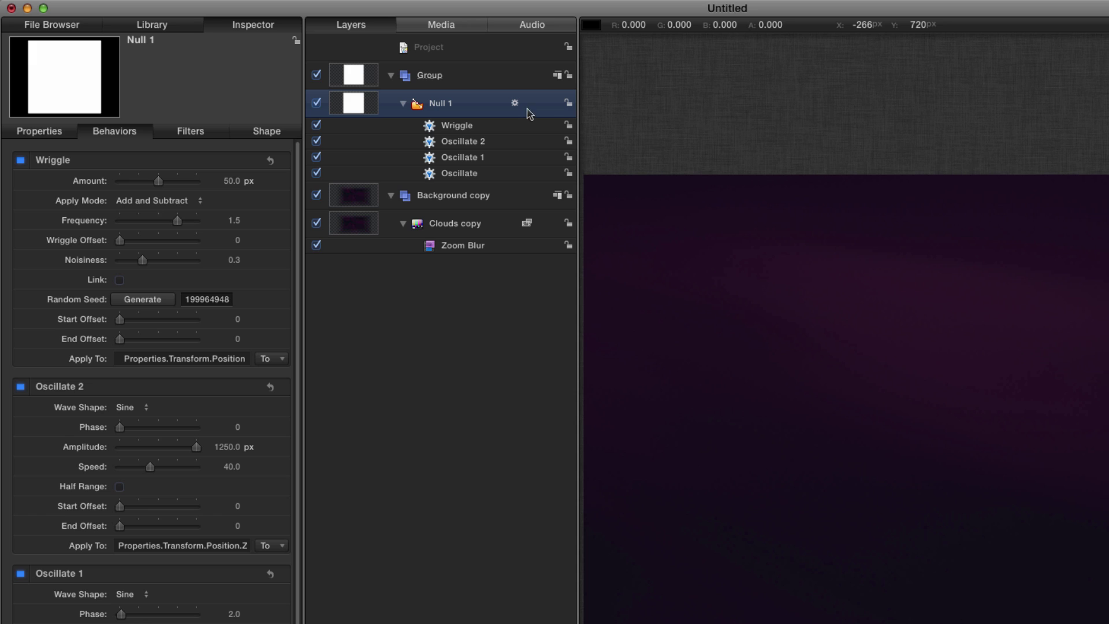
{"action": "left_click", "coordinate": [317, 104]}
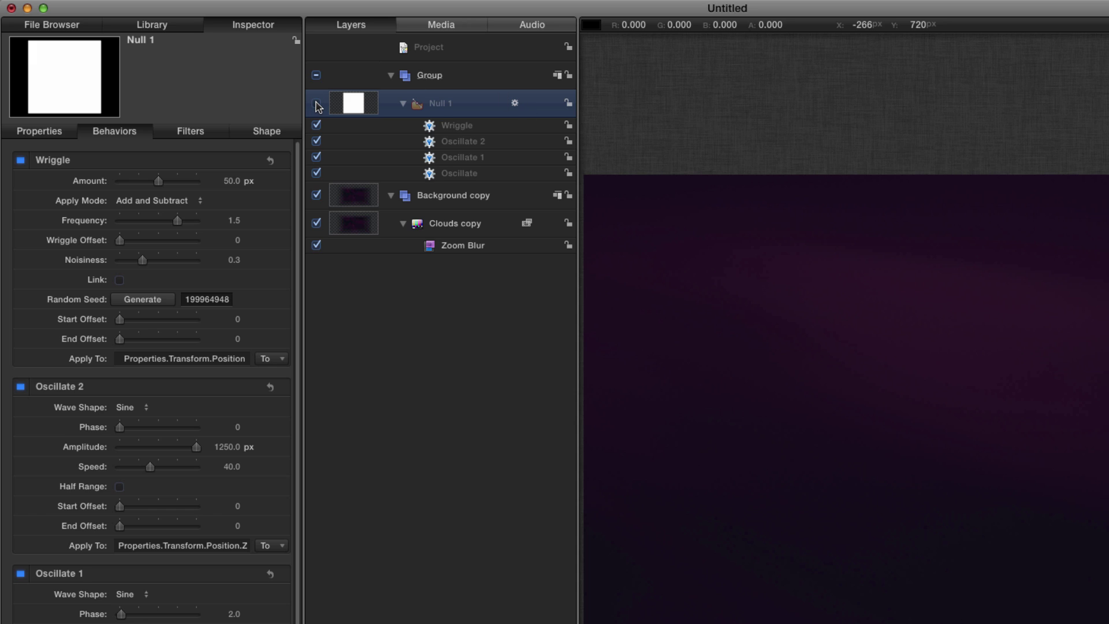
{"action": "left_click", "coordinate": [346, 200]}
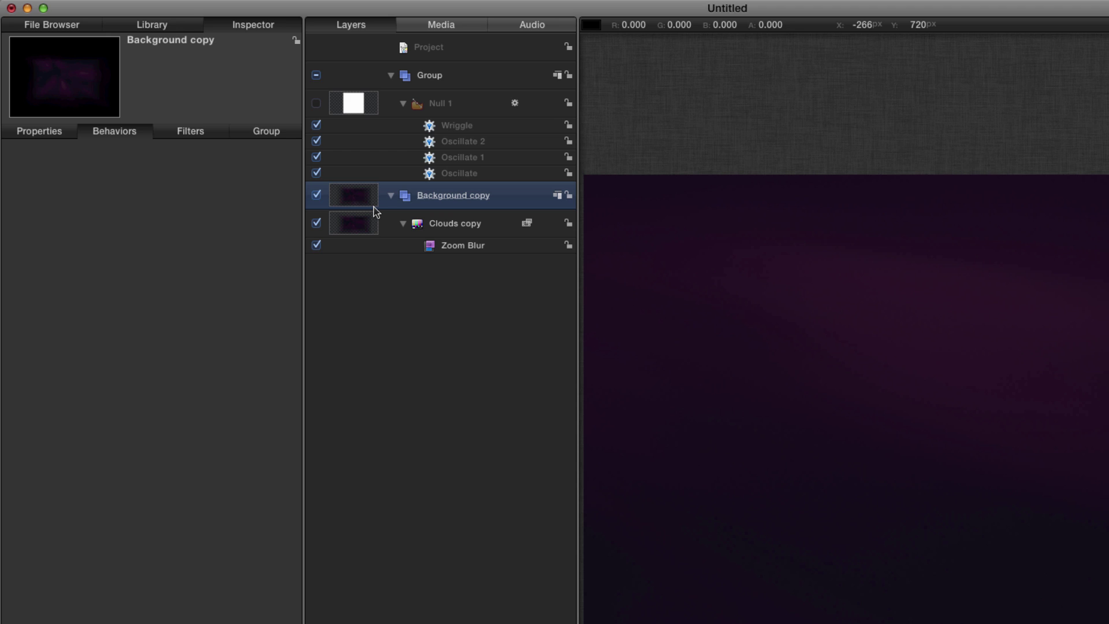
- Create a new group and draw a small circle in it, showing its shape geometry
{"action": "key", "text": "super+shift+n"}
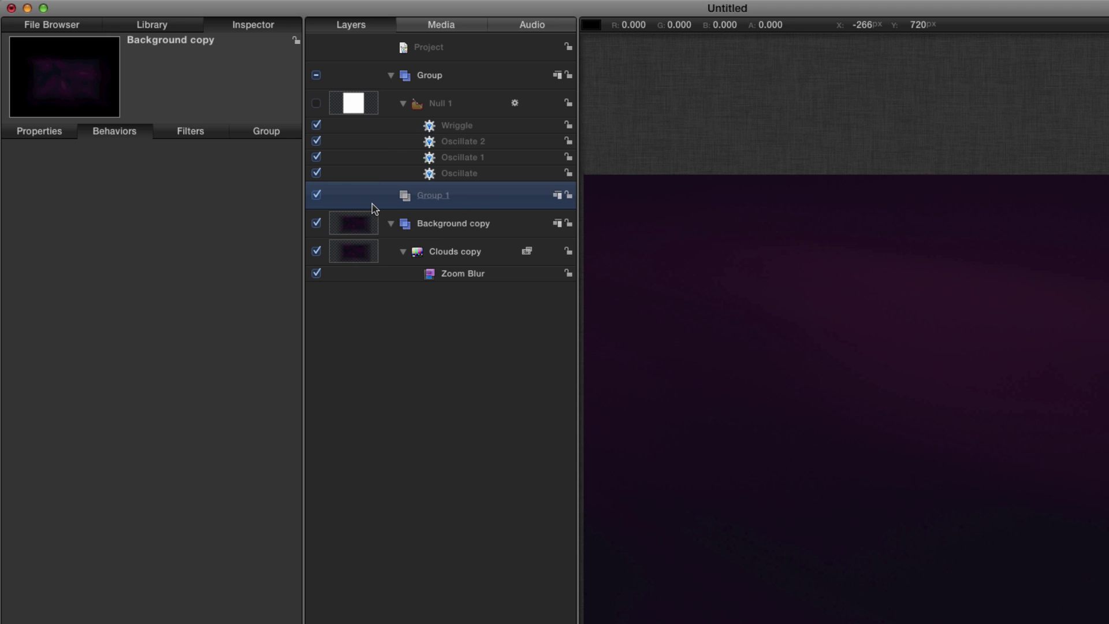
{"action": "left_click", "coordinate": [998, 407]}
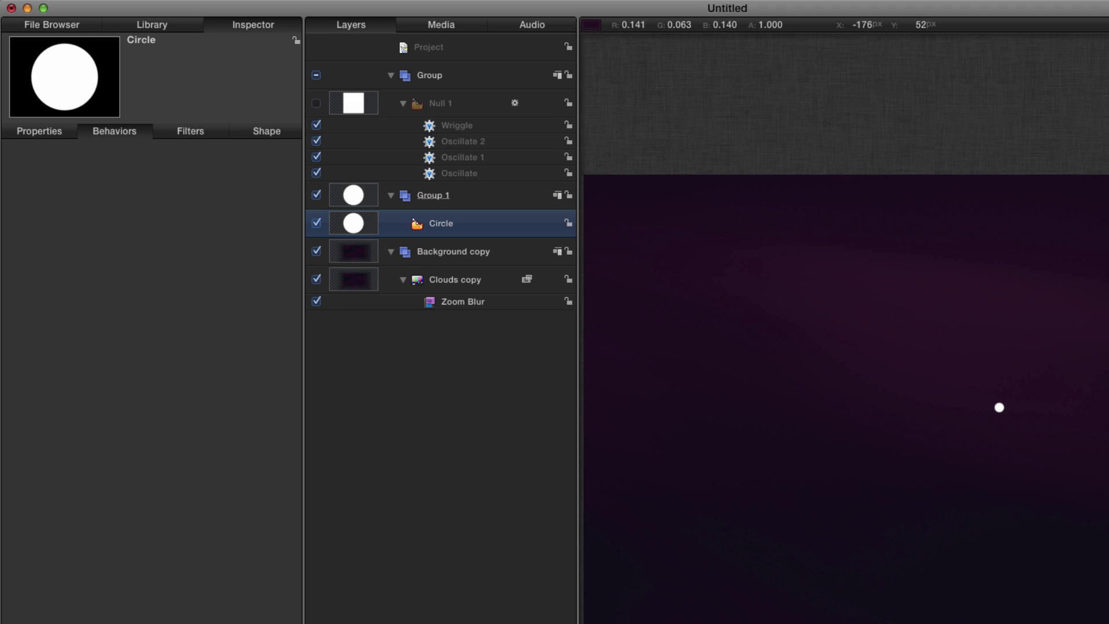
{"action": "left_click", "coordinate": [263, 132]}
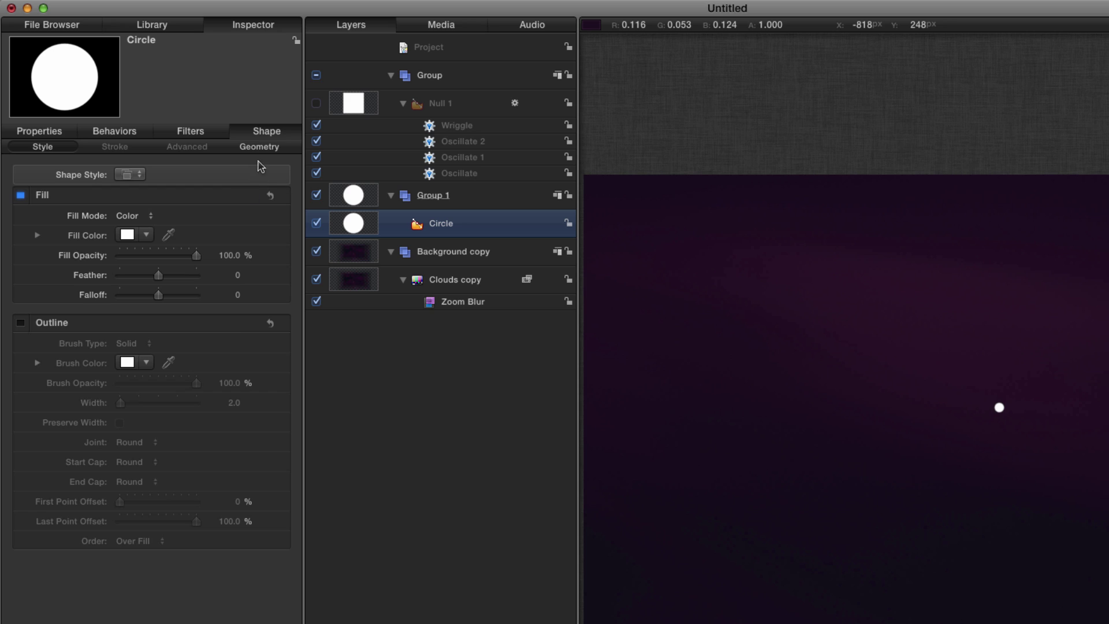
{"action": "left_click", "coordinate": [260, 148]}
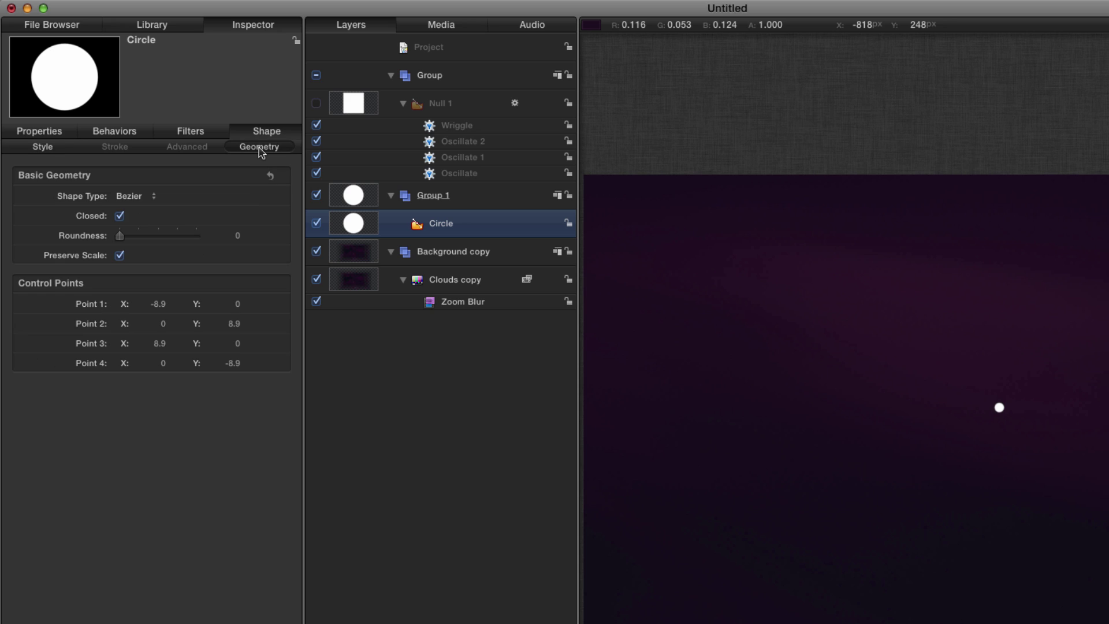
- Set the circle's four control points to ±5: X -5, Y 5, X 5, Y -5
{"action": "left_click", "coordinate": [159, 304]}
{"action": "type", "text": "-"}
{"action": "key", "text": "Tab"}
{"action": "key", "text": "Tab"}
{"action": "key", "text": "Tab"}
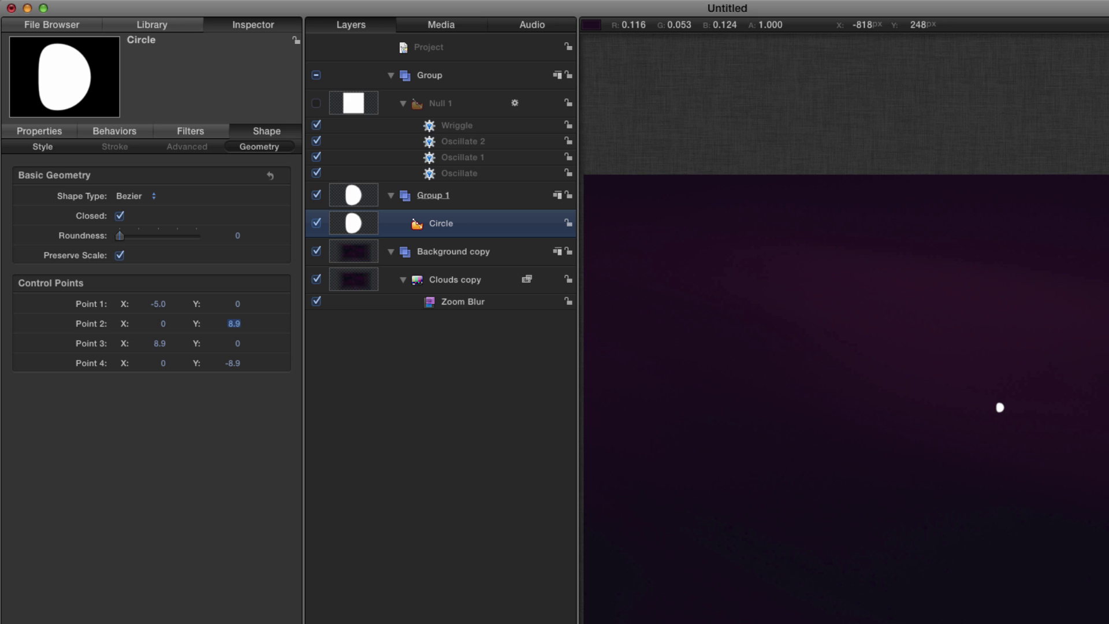
{"action": "type", "text": "5"}
{"action": "key", "text": "Return"}
{"action": "key", "text": "Tab"}
{"action": "type", "text": "5"}
{"action": "key", "text": "Return"}
{"action": "key", "text": "Tab"}
{"action": "key", "text": "Tab"}
{"action": "key", "text": "Tab"}
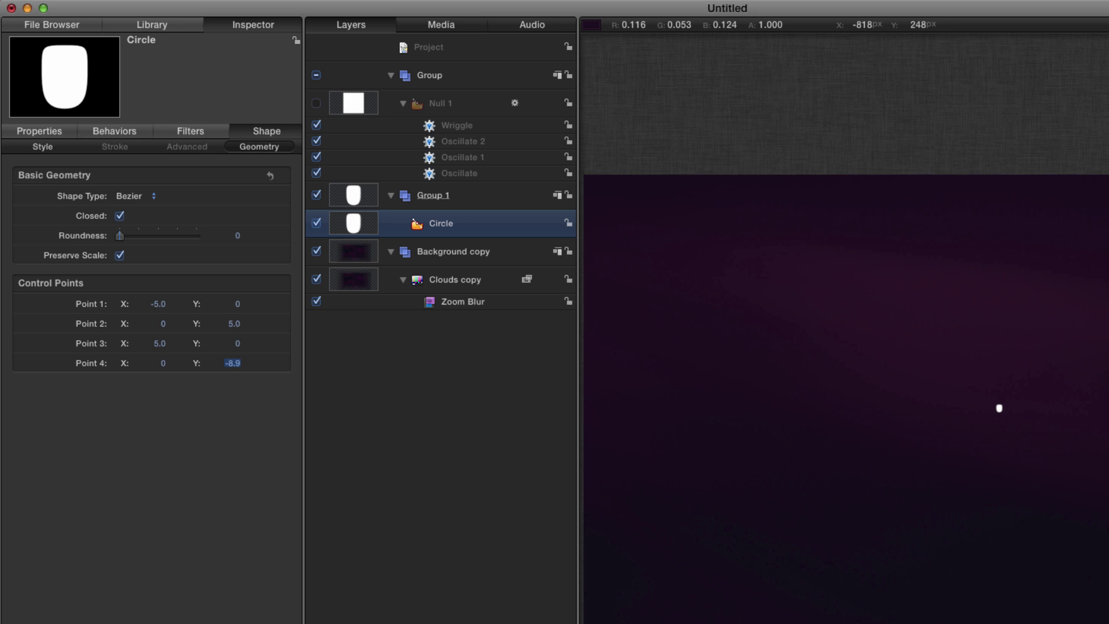
{"action": "type", "text": "-5"}
{"action": "key", "text": "Return"}
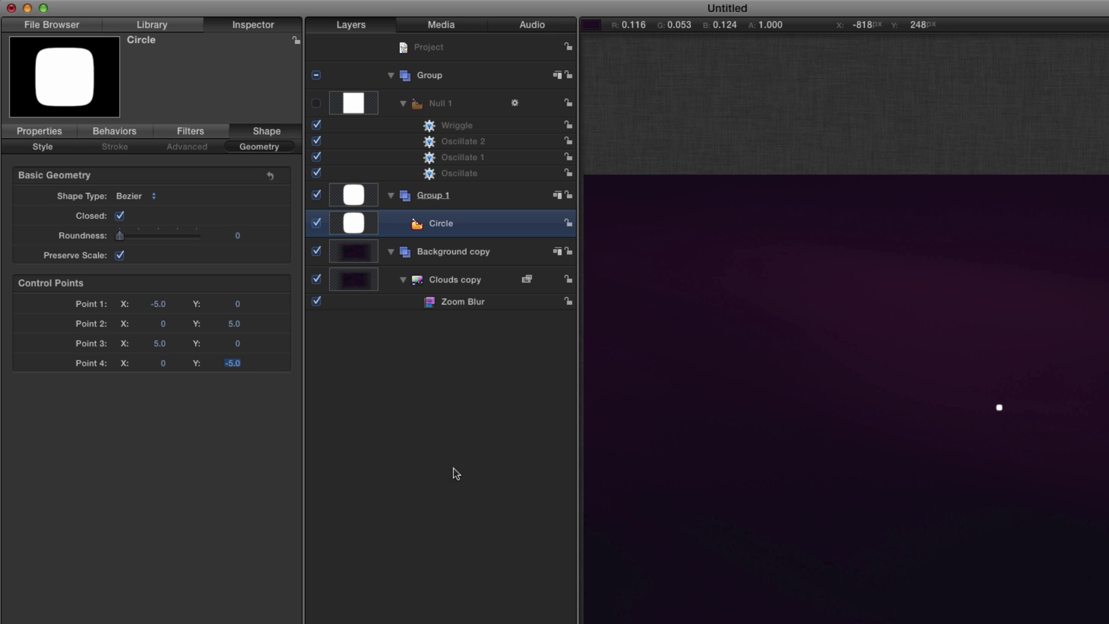
- Set the shape's roundness to 2.0 and select the Circle layer
{"action": "mouse_move", "coordinate": [57, 62]}
{"action": "mouse_move", "coordinate": [118, 236]}
{"action": "left_mouse_down"}
{"action": "mouse_move", "coordinate": [139, 243]}
{"action": "mouse_move", "coordinate": [122, 241]}
{"action": "left_mouse_up"}
{"action": "left_click", "coordinate": [236, 237]}
{"action": "type", "text": "2"}
{"action": "key", "text": "Return"}
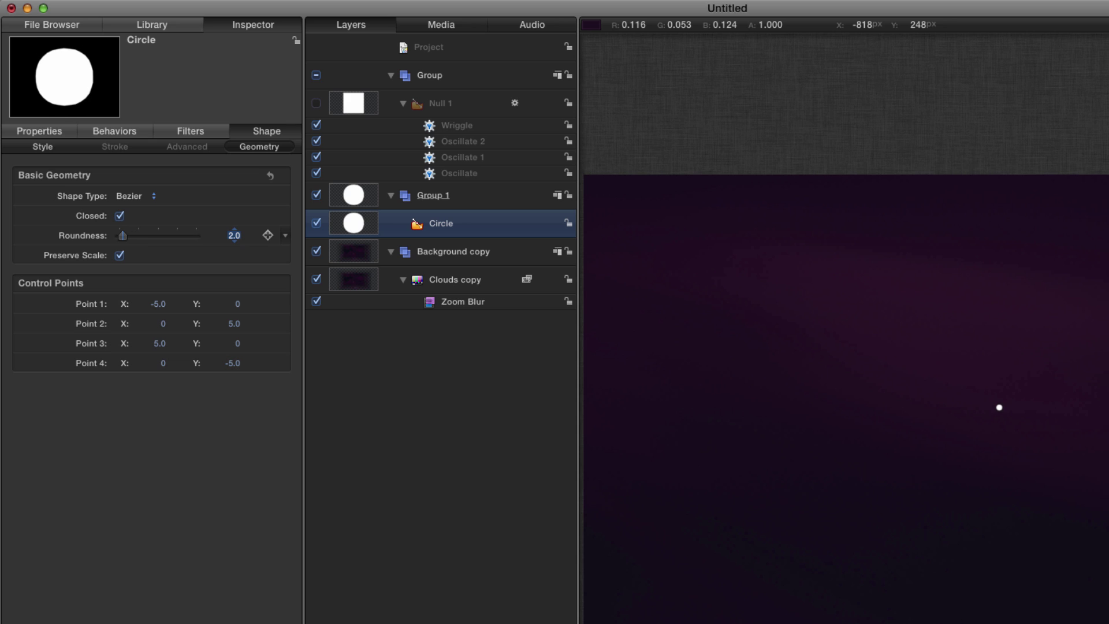
{"action": "left_click", "coordinate": [359, 226]}
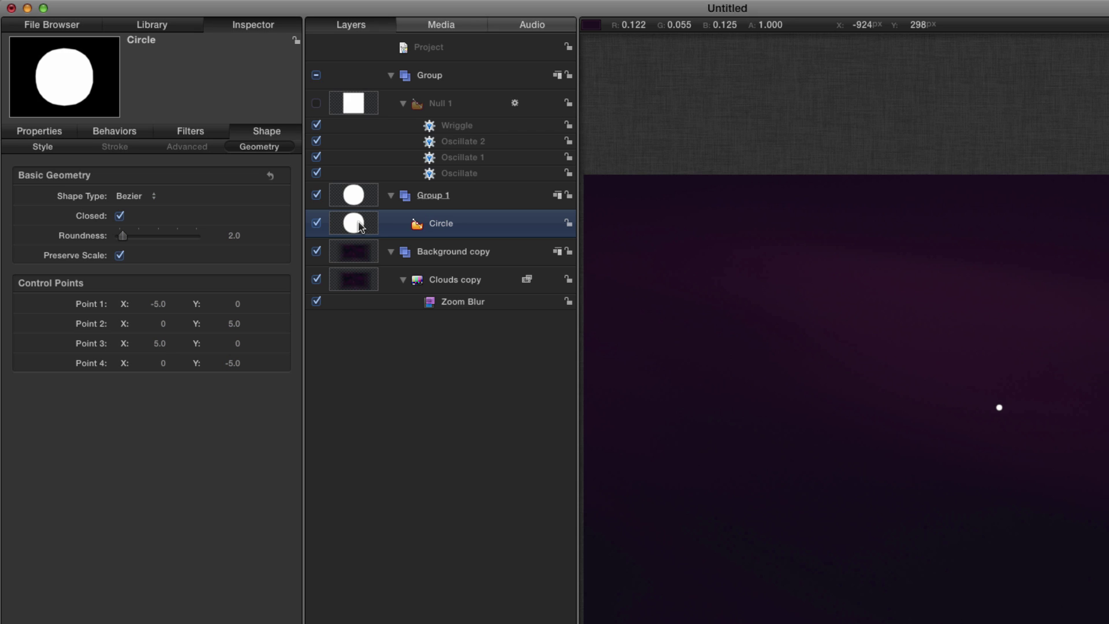
- Turn the circle into a 3D emitter with speed 0, birth rate 300 and life 1.25
{"action": "key", "text": "e"}
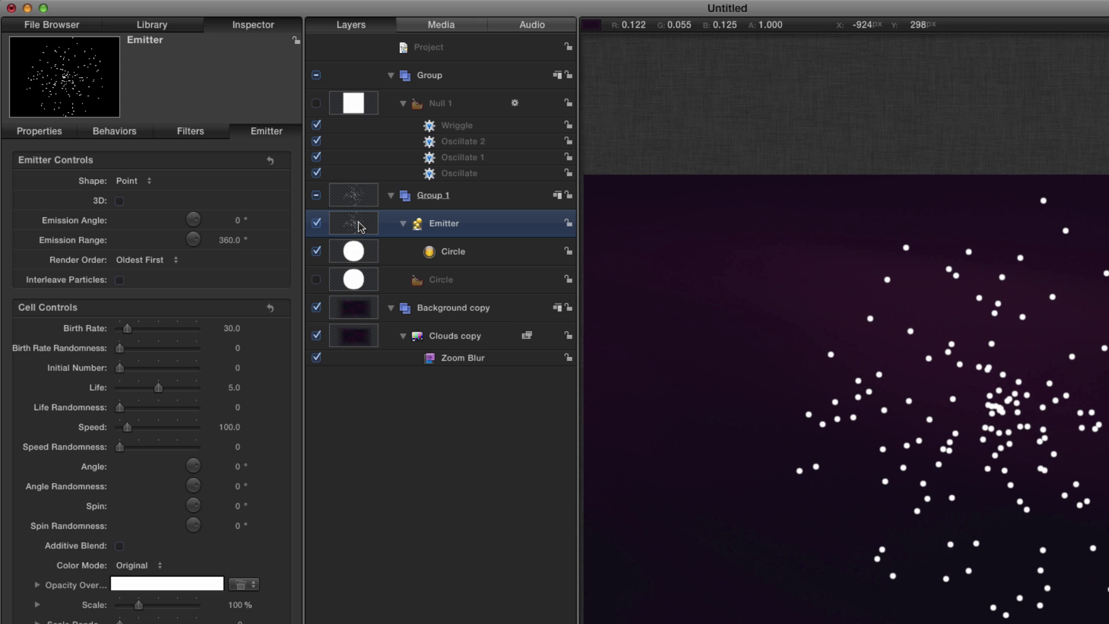
{"action": "left_click", "coordinate": [120, 200]}
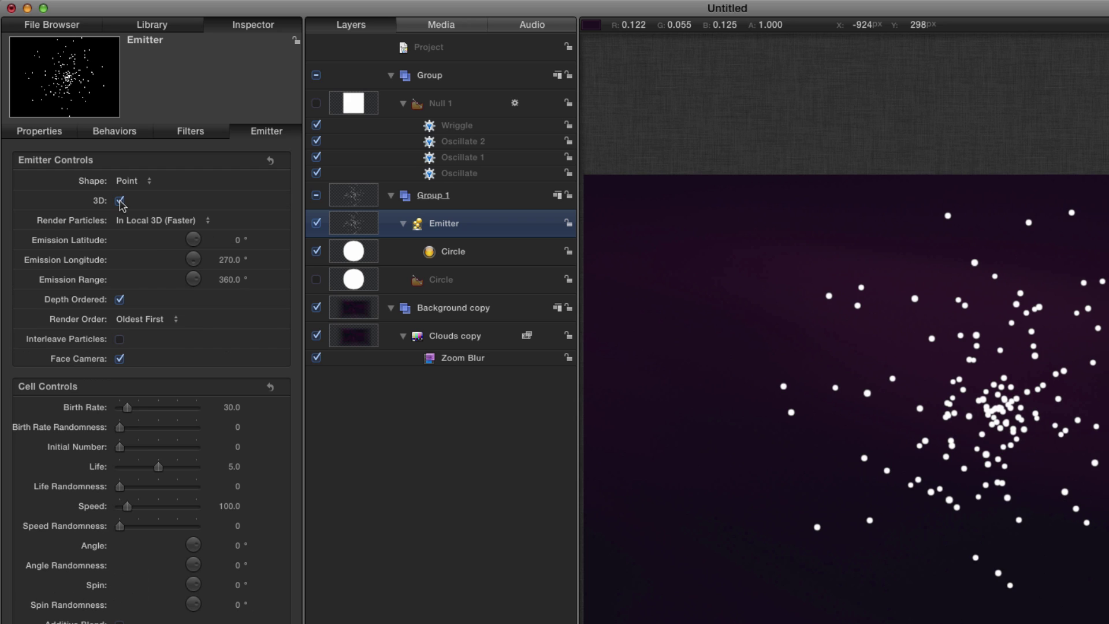
{"action": "left_click", "coordinate": [232, 506]}
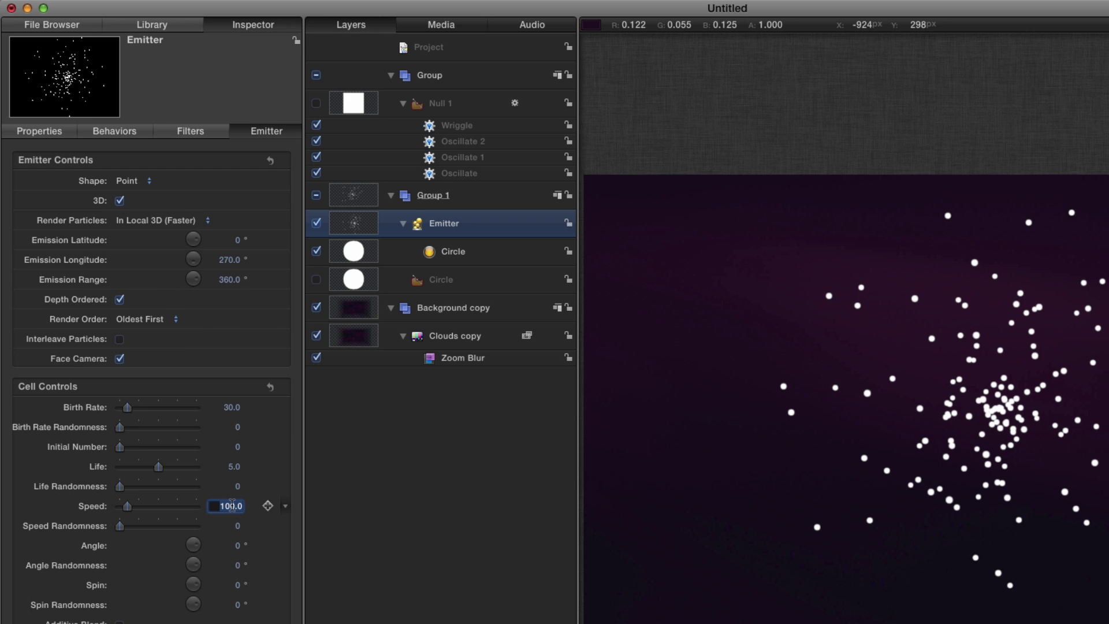
{"action": "type", "text": "0"}
{"action": "key", "text": "Return"}
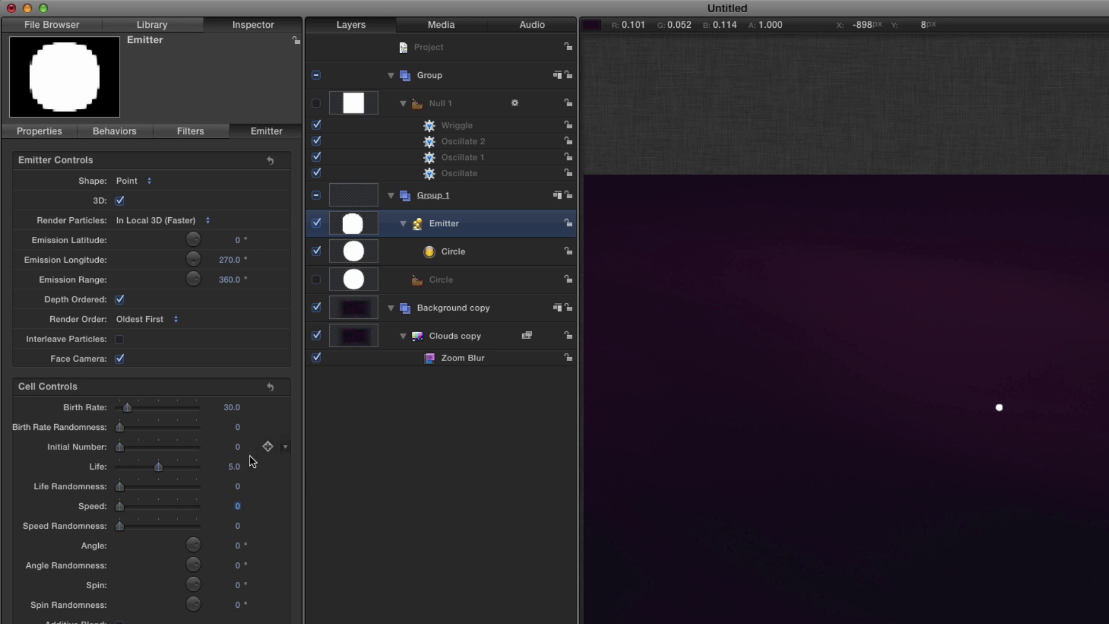
{"action": "left_click", "coordinate": [232, 408]}
{"action": "type", "text": "3"}
{"action": "key", "text": "Return"}
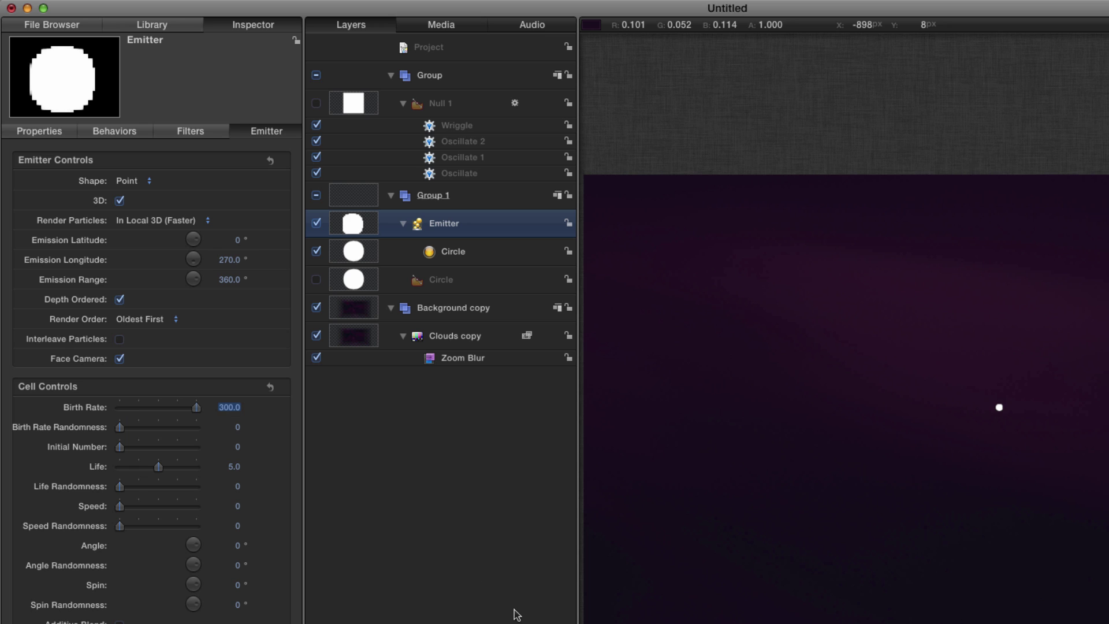
{"action": "left_click", "coordinate": [232, 466]}
{"action": "type", "text": "1.25"}
{"action": "key", "text": "Return"}
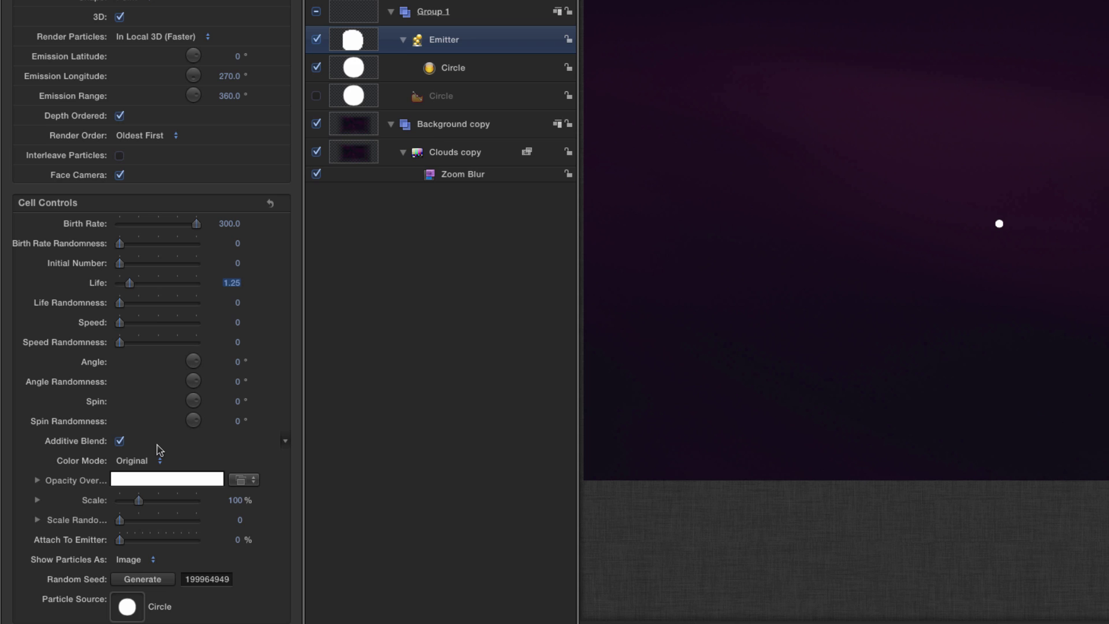
- Set the emitter's blend mode to Add and reset its position to 0, 0
{"action": "left_click", "coordinate": [40, 131]}
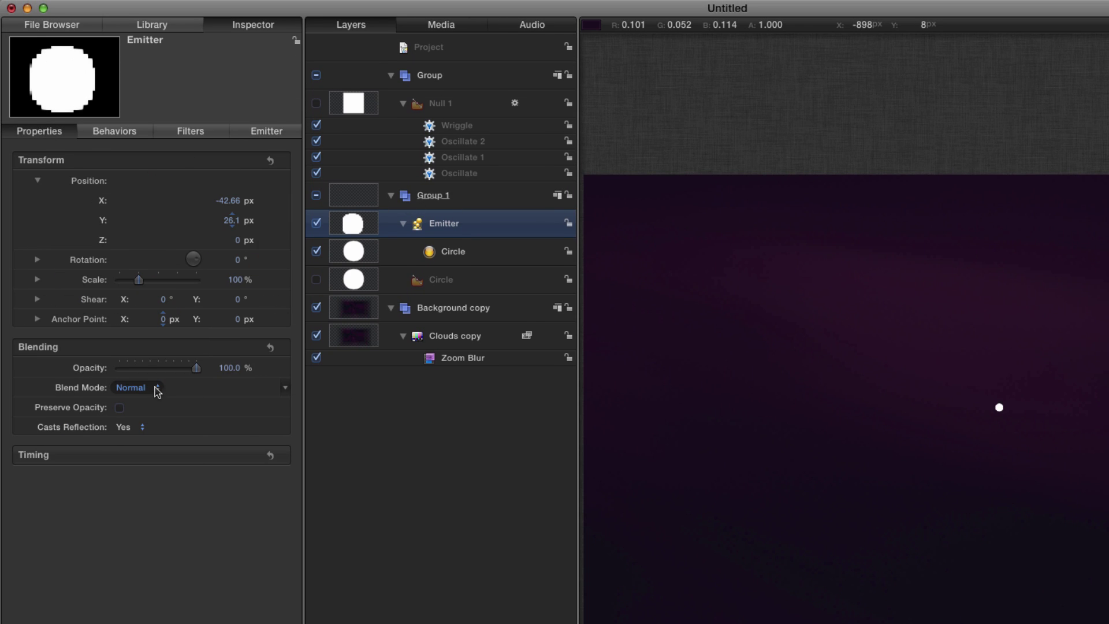
{"action": "left_click", "coordinate": [136, 393]}
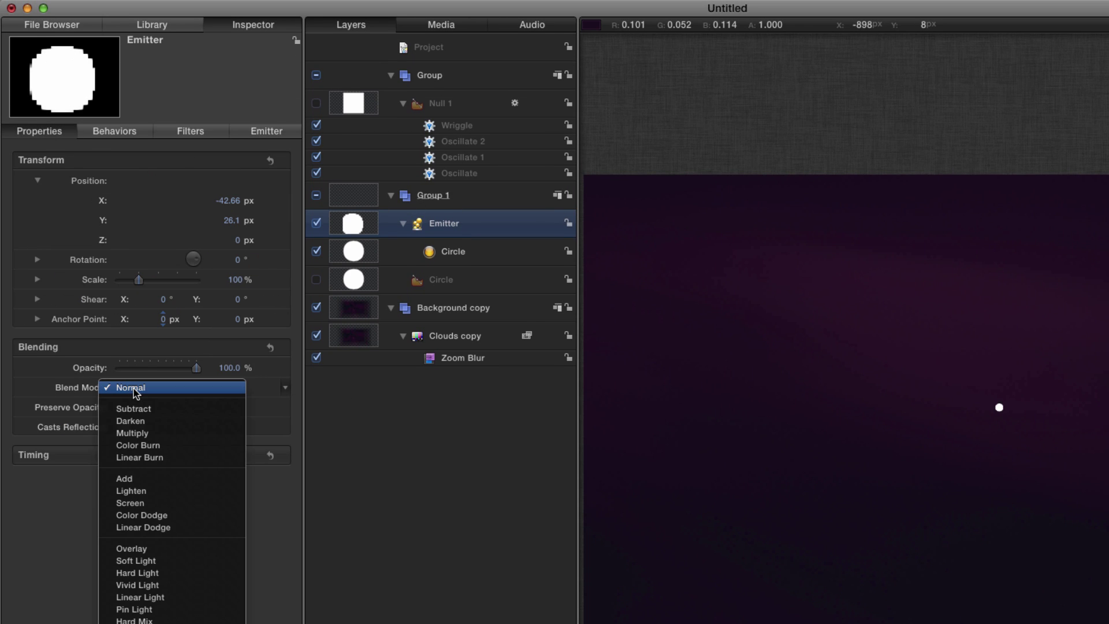
{"action": "left_click", "coordinate": [136, 486]}
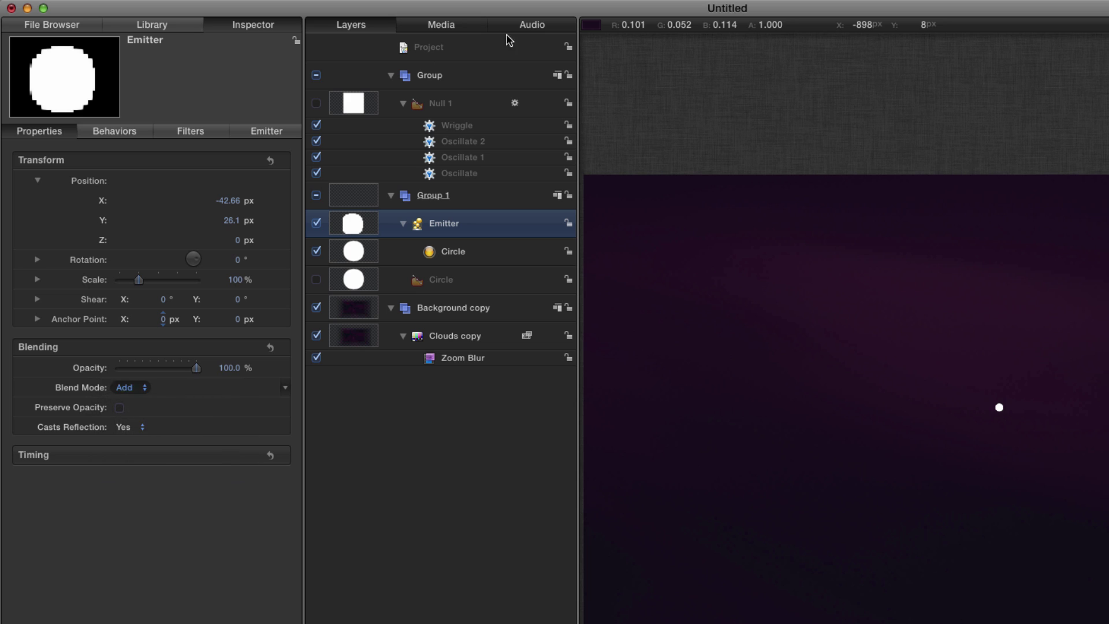
{"action": "left_click", "coordinate": [270, 161]}
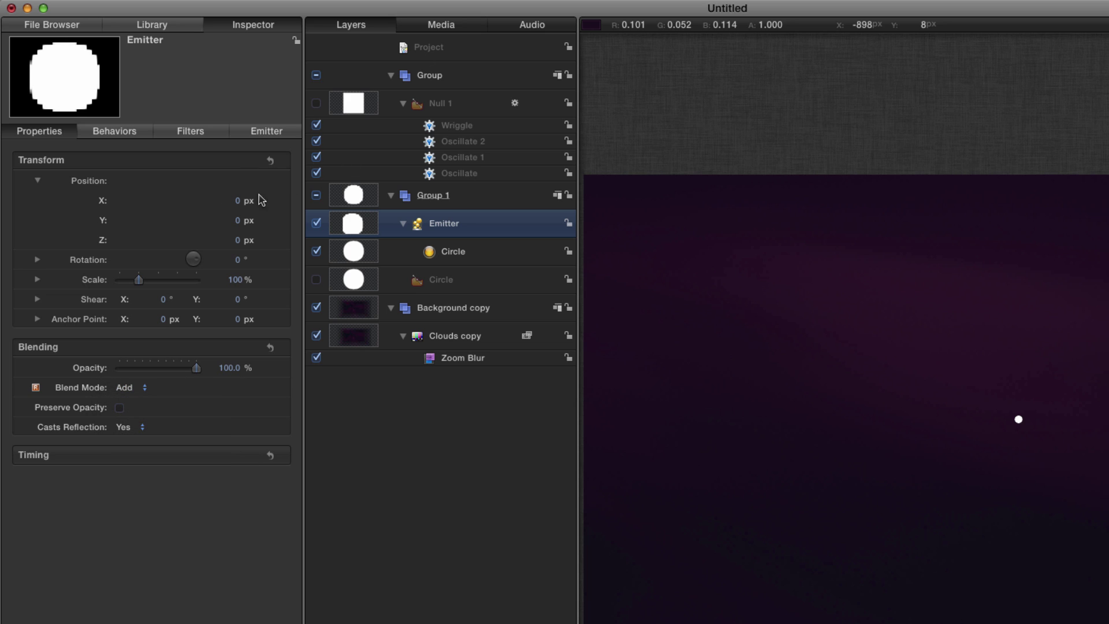
{"action": "left_click", "coordinate": [283, 134]}
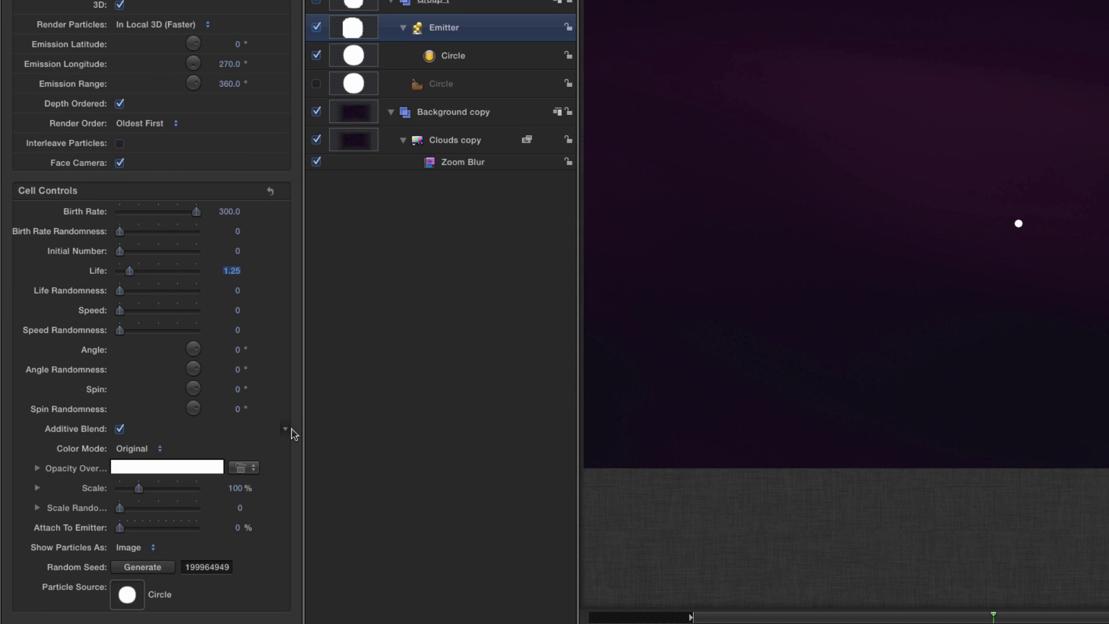
- Set particle Color Mode to Over Life with a white starting gradient colour
{"action": "left_click", "coordinate": [139, 450]}
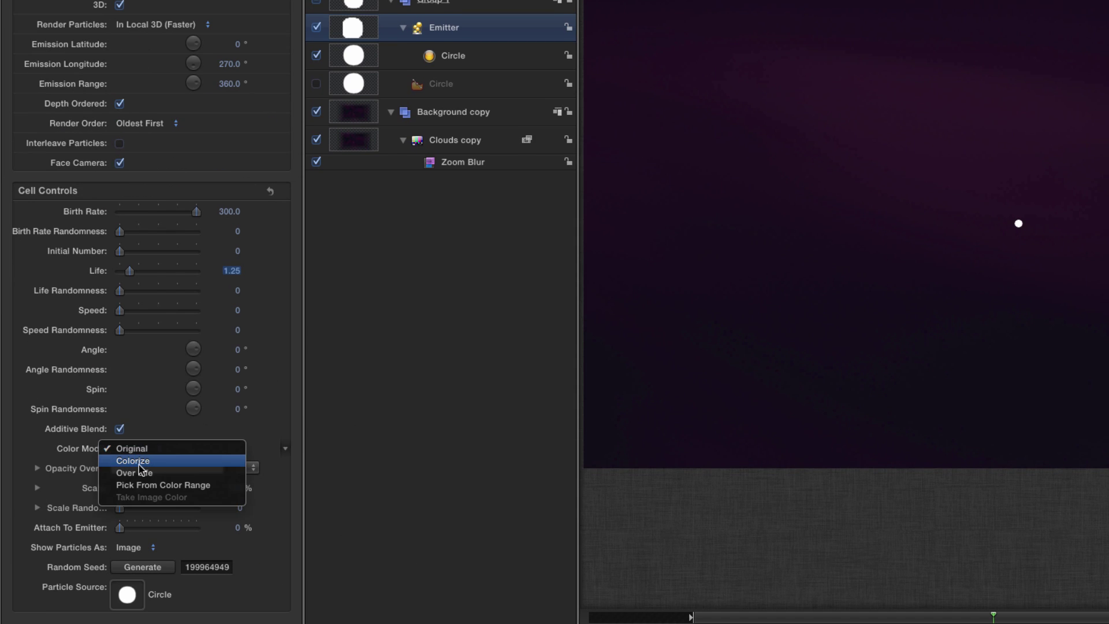
{"action": "left_click", "coordinate": [142, 474]}
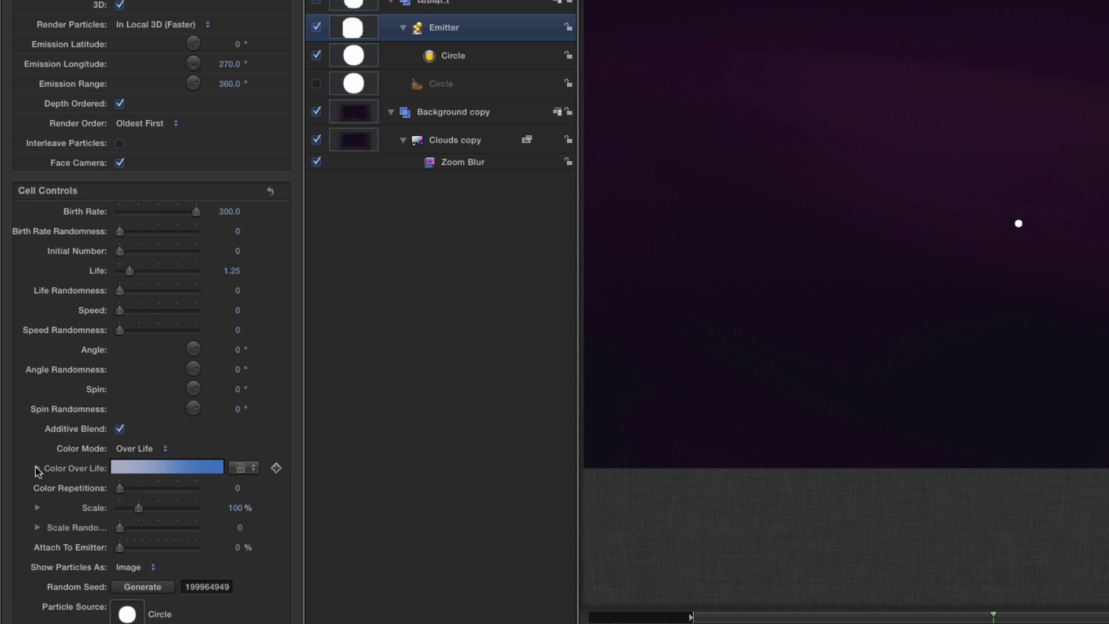
{"action": "left_click", "coordinate": [37, 470]}
{"action": "scroll", "coordinate": [247, 572], "scroll_direction": "down", "scroll_amount": 5}
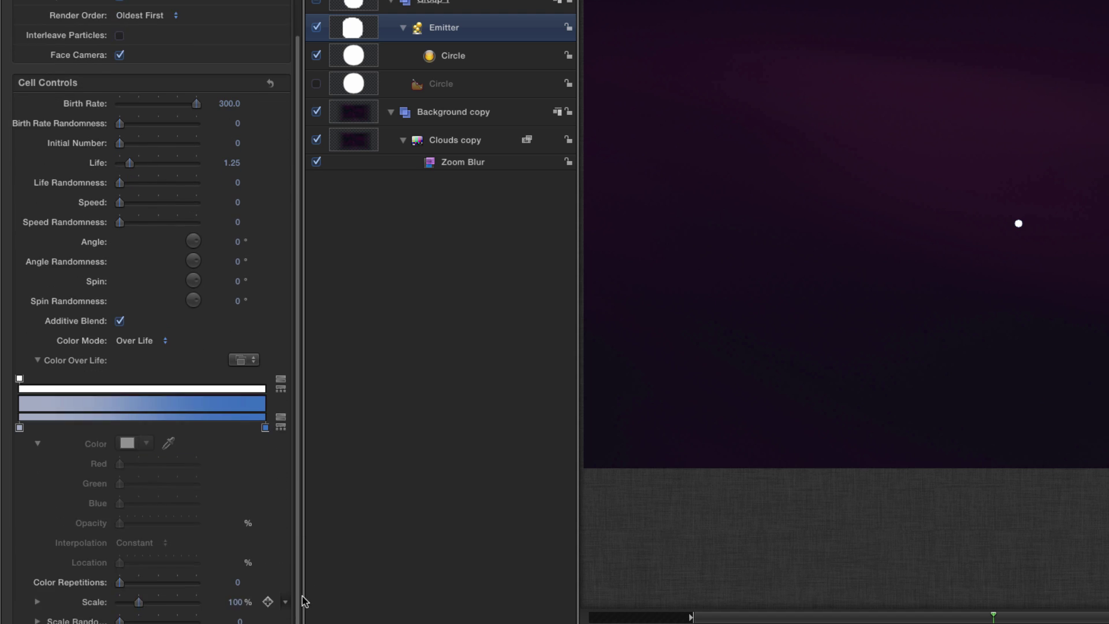
{"action": "scroll", "coordinate": [304, 607], "scroll_direction": "down", "scroll_amount": 1}
{"action": "left_click", "coordinate": [19, 387]}
{"action": "left_click_drag", "start_coordinate": [172, 424], "coordinate": [197, 463]}
- Make the gradient end purple (0.4, 0.3, 0.5) and fade opacity to 0% at end of life
{"action": "left_click", "coordinate": [265, 387]}
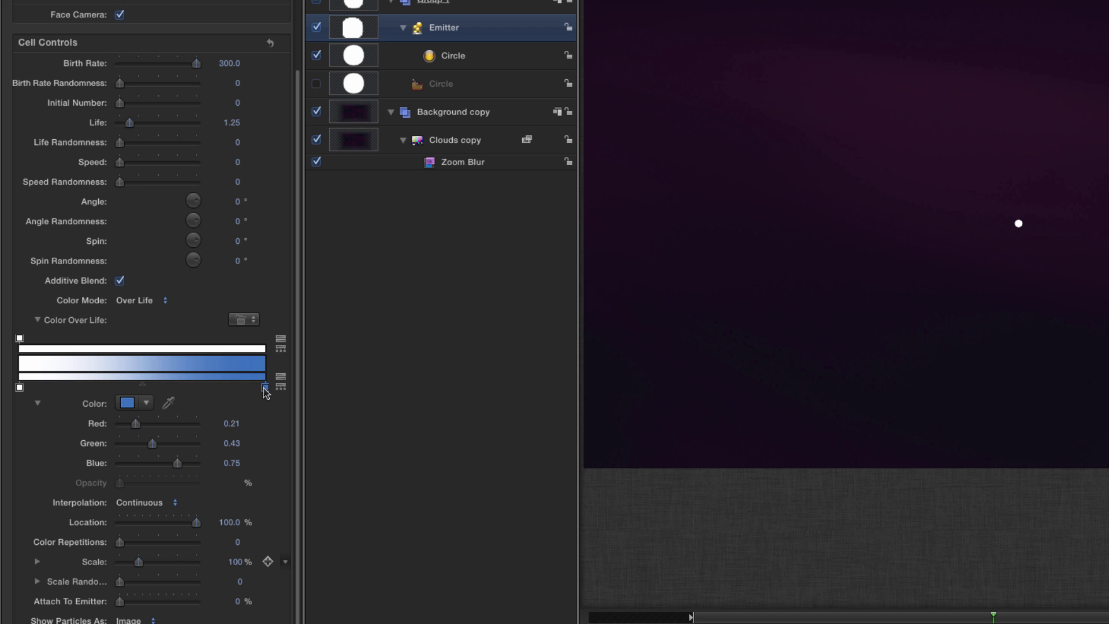
{"action": "left_click", "coordinate": [232, 422]}
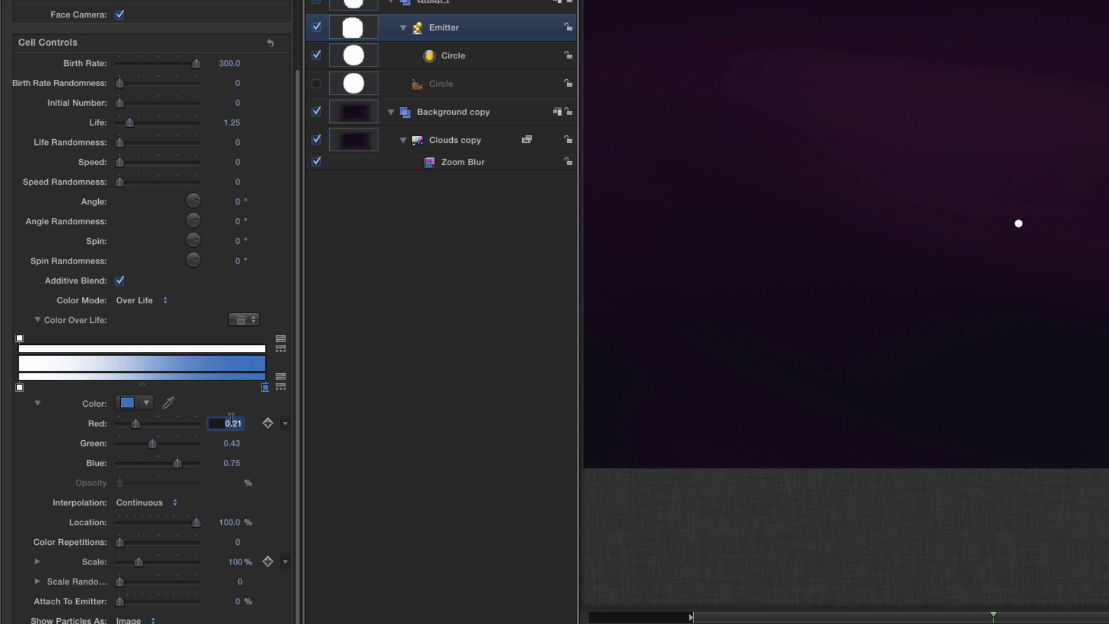
{"action": "type", "text": ".4"}
{"action": "key", "text": "Tab"}
{"action": "type", "text": ".3"}
{"action": "key", "text": "Tab"}
{"action": "key", "text": "BackSpace"}
{"action": "key", "text": "Return"}
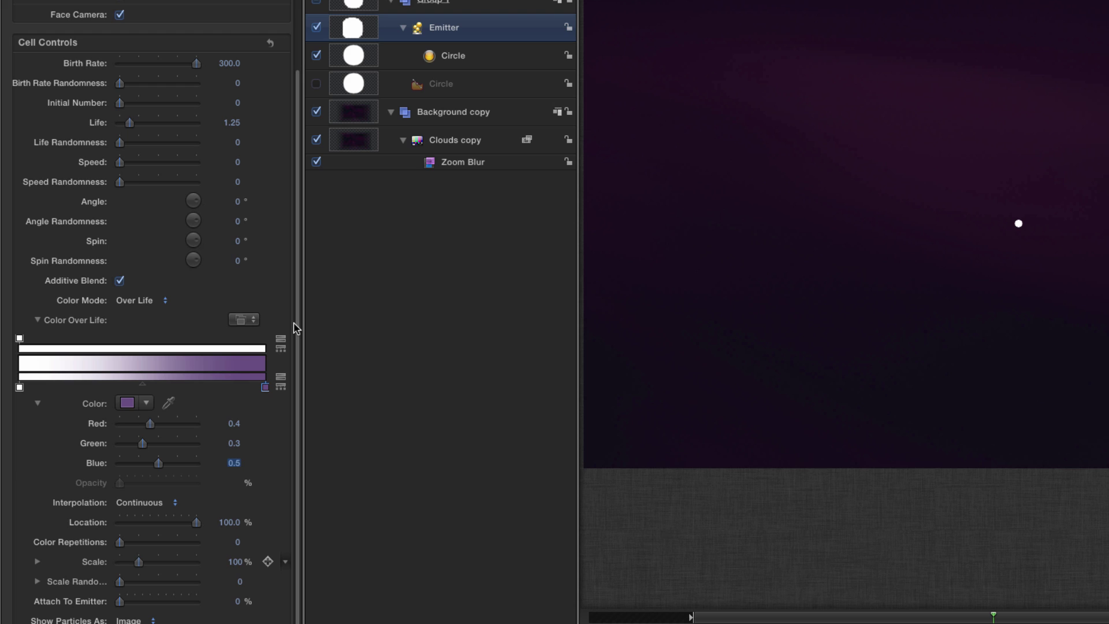
{"action": "left_click", "coordinate": [265, 347]}
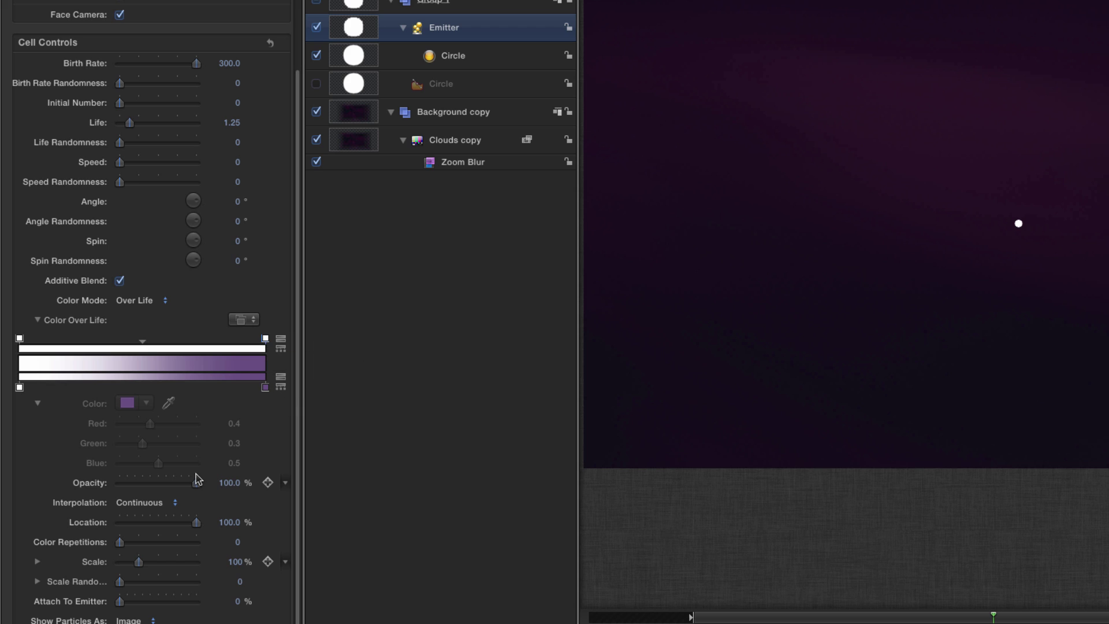
{"action": "left_click_drag", "start_coordinate": [197, 480], "coordinate": [85, 483]}
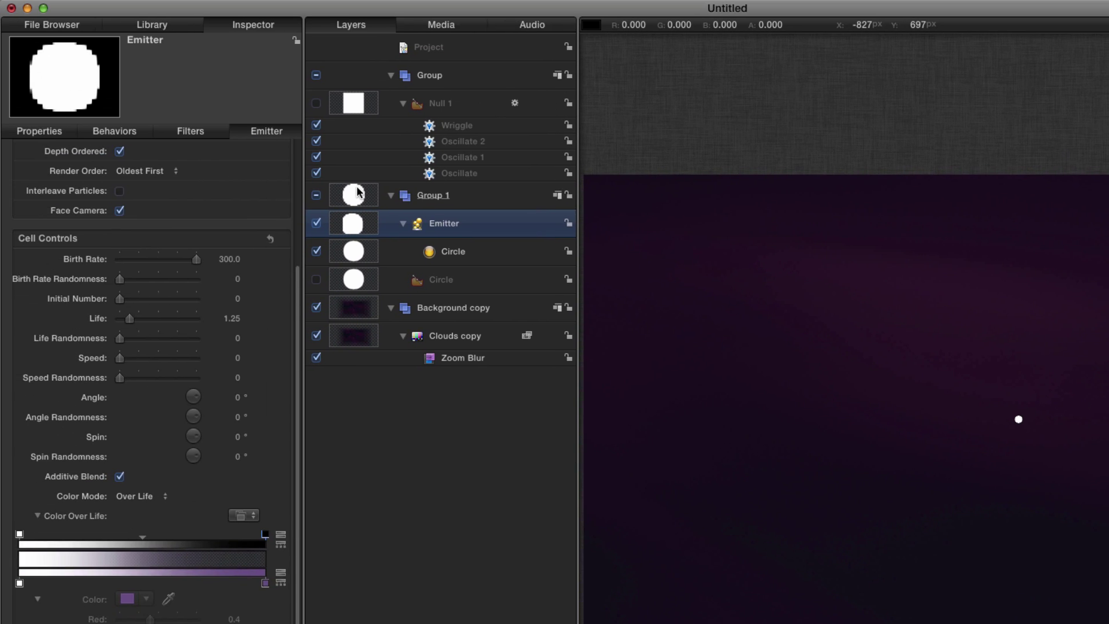
- Add a Link behaviour to Group 1's position with Null 1 as source object
{"action": "key", "text": "Up"}
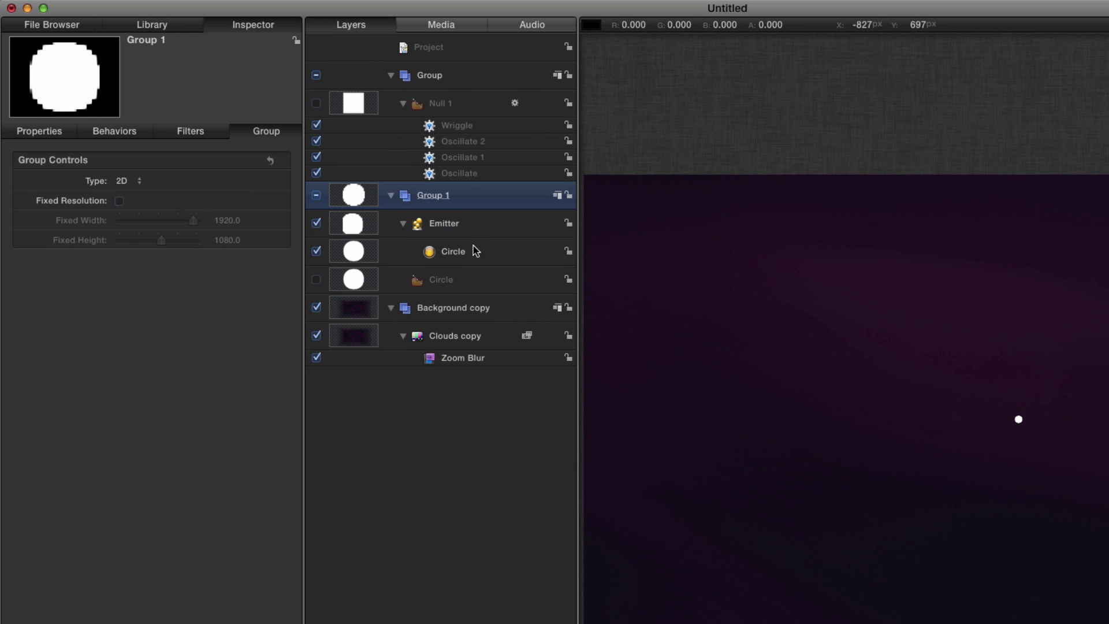
{"action": "left_click", "coordinate": [38, 132]}
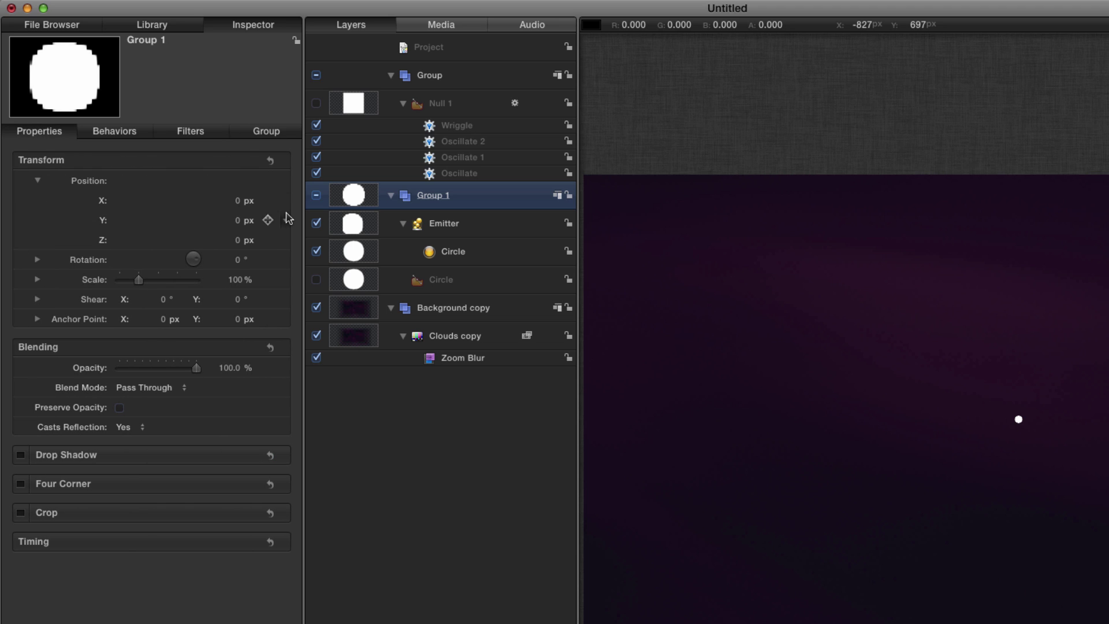
{"action": "left_click", "coordinate": [284, 183]}
{"action": "mouse_move", "coordinate": [328, 245]}
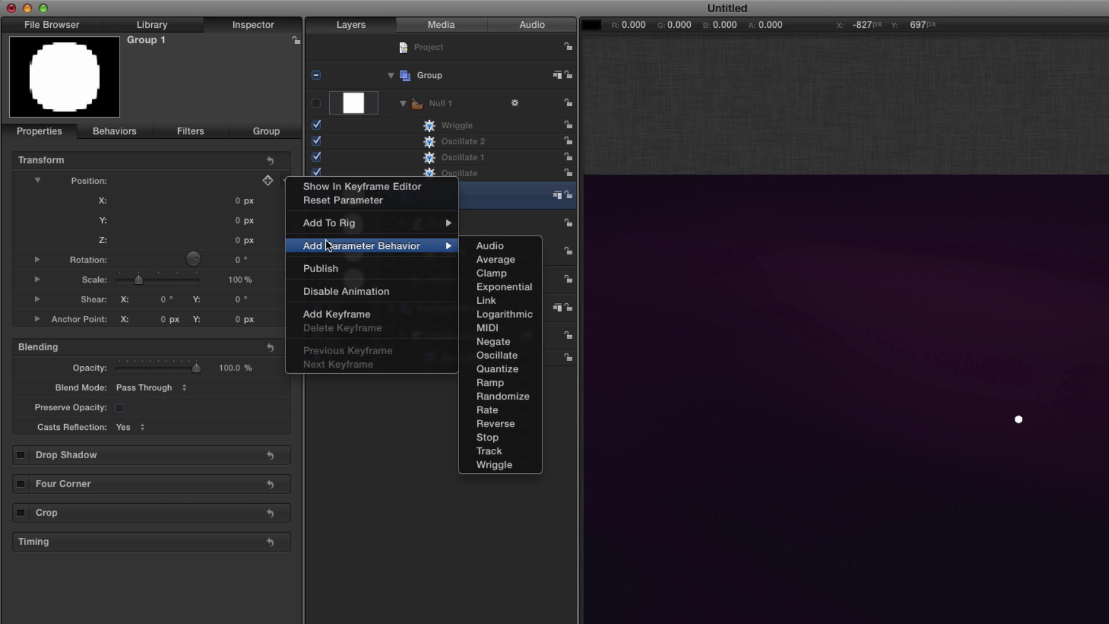
{"action": "left_click", "coordinate": [486, 301]}
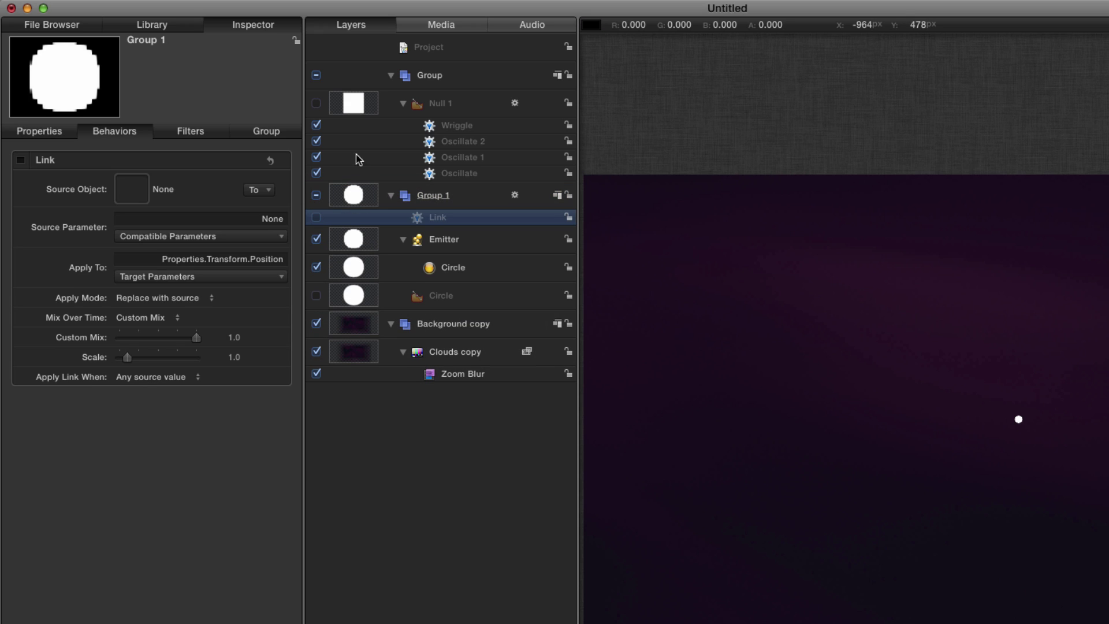
{"action": "left_click_drag", "start_coordinate": [363, 104], "coordinate": [123, 189]}
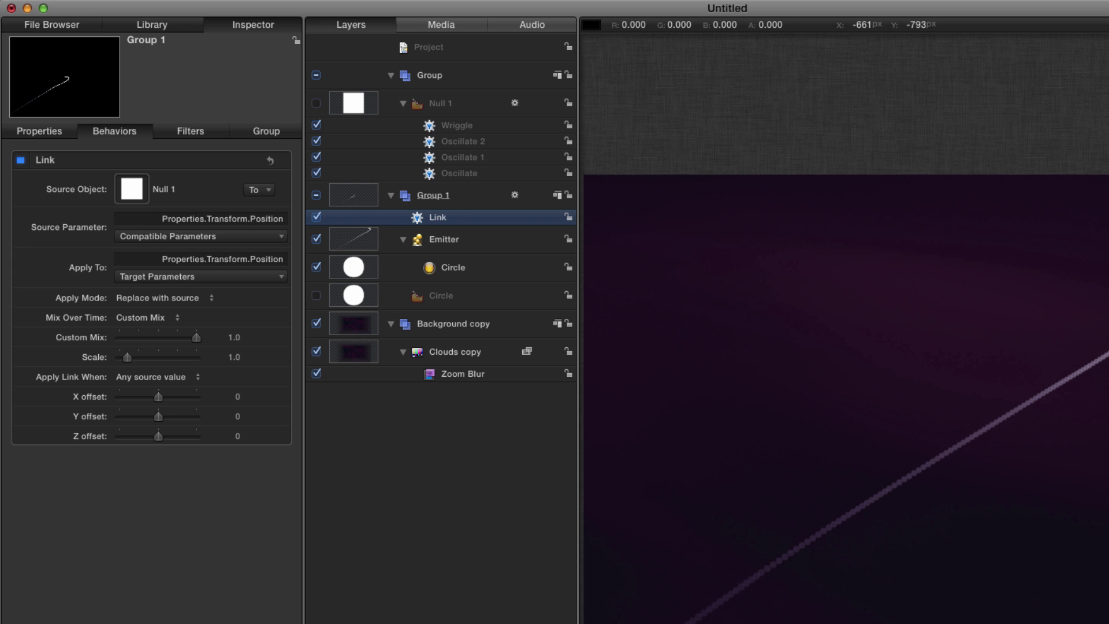
- Set Group 1's type to 3D
{"action": "key", "text": "F4"}
{"action": "left_click", "coordinate": [127, 180]}
{"action": "left_click", "coordinate": [119, 193]}
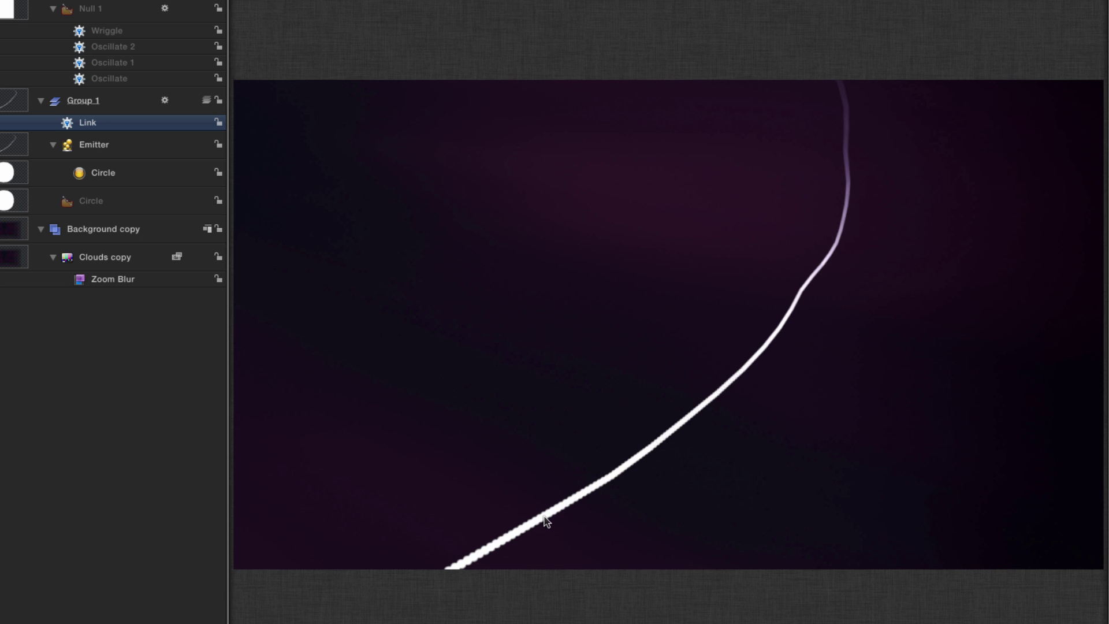
- Try an emitter birth rate of 750, settle on 250, and play back to preview the trail
{"action": "left_click", "coordinate": [11, 151]}
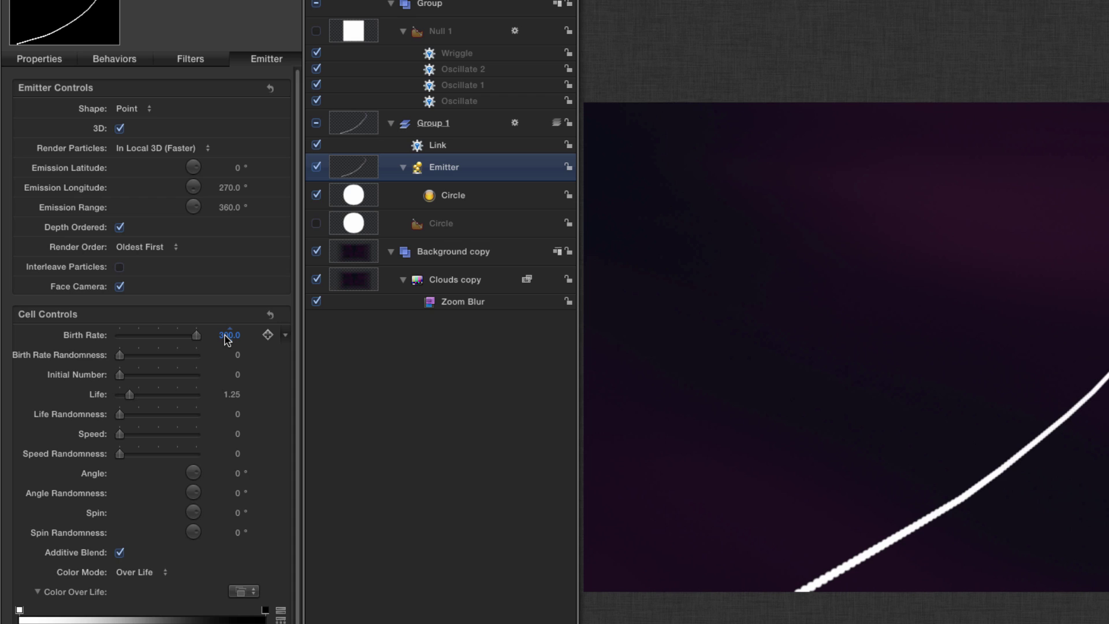
{"action": "left_click", "coordinate": [226, 337]}
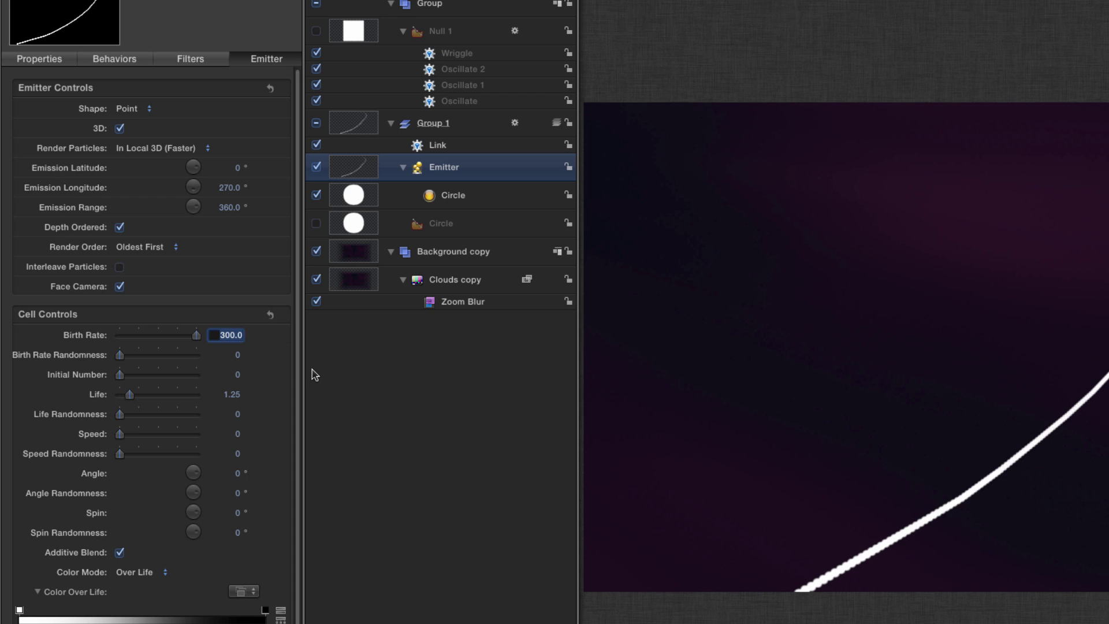
{"action": "type", "text": "750"}
{"action": "key", "text": "Return"}
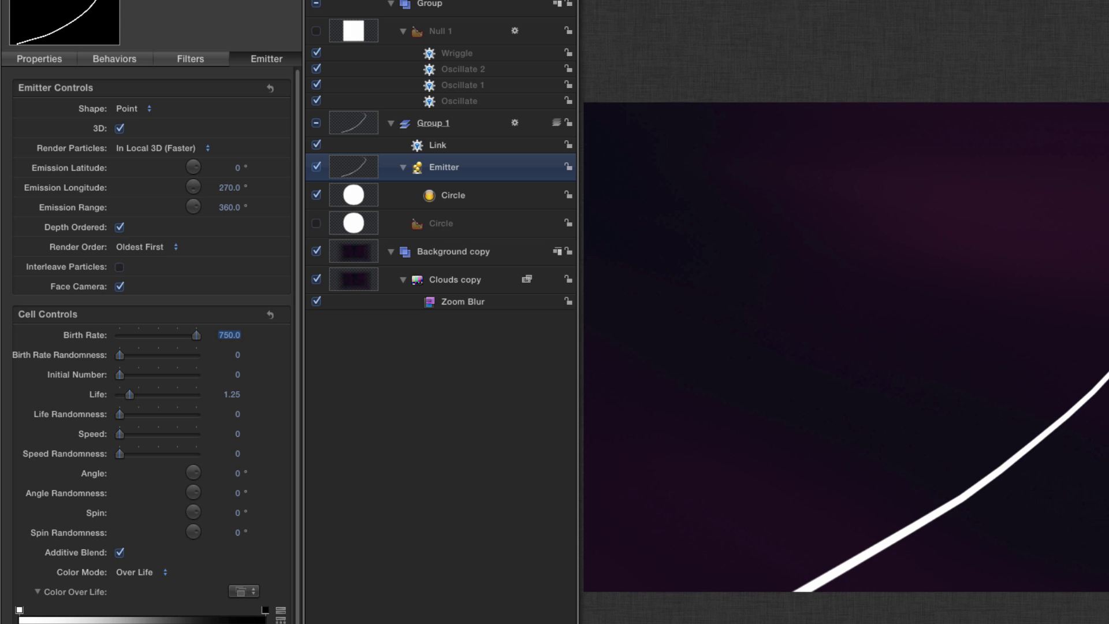
{"action": "left_click", "coordinate": [229, 335]}
{"action": "type", "text": "250"}
{"action": "key", "text": "Return"}
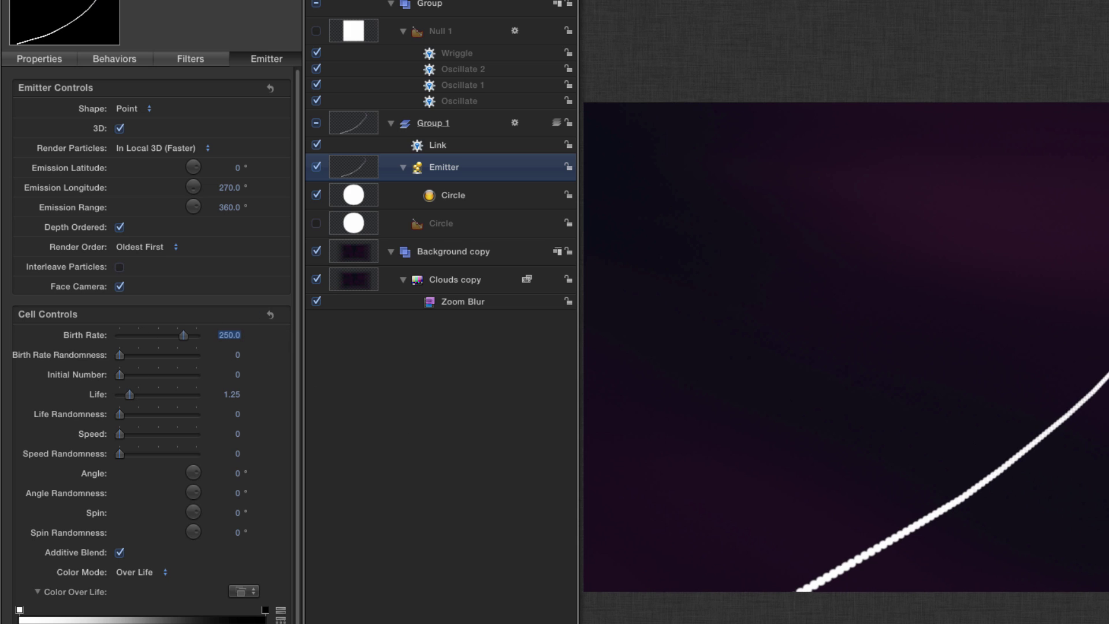
{"action": "key", "text": "space"}
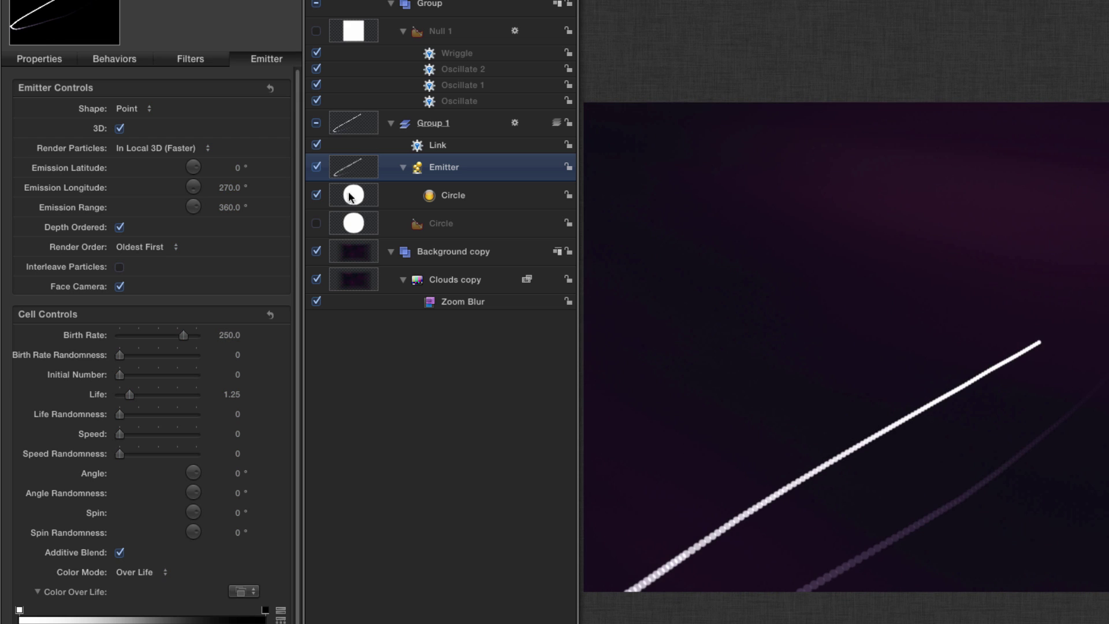
- Apply the Glow filter from the Library's Glow category to the Emitter layer
{"action": "mouse_move", "coordinate": [62, 39]}
{"action": "key", "text": "super+2"}
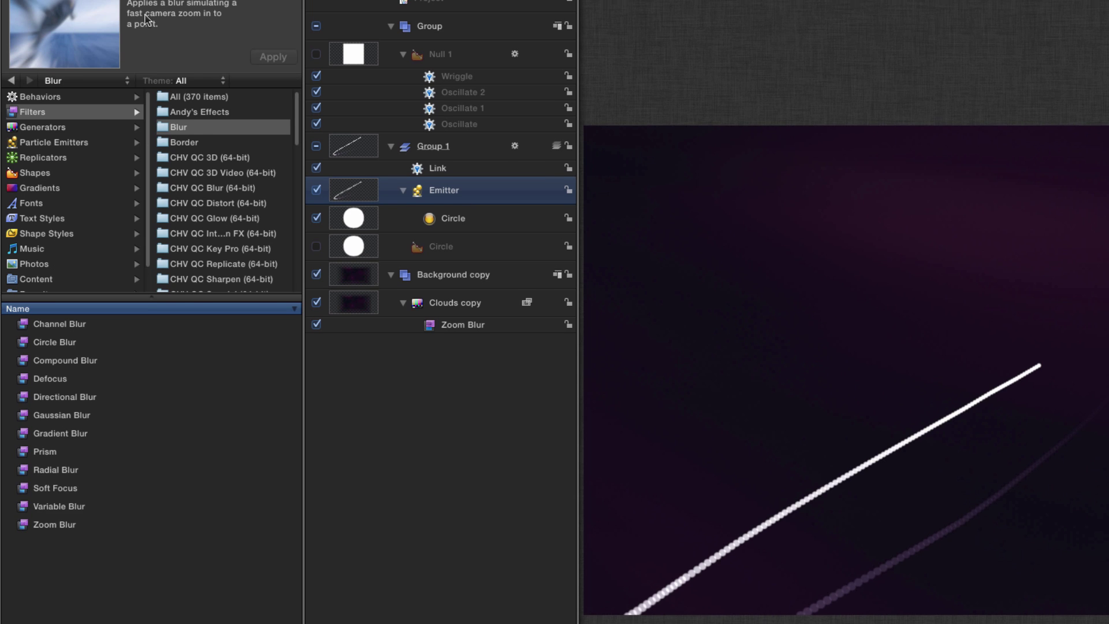
{"action": "scroll", "coordinate": [234, 200], "scroll_direction": "down", "scroll_amount": 10}
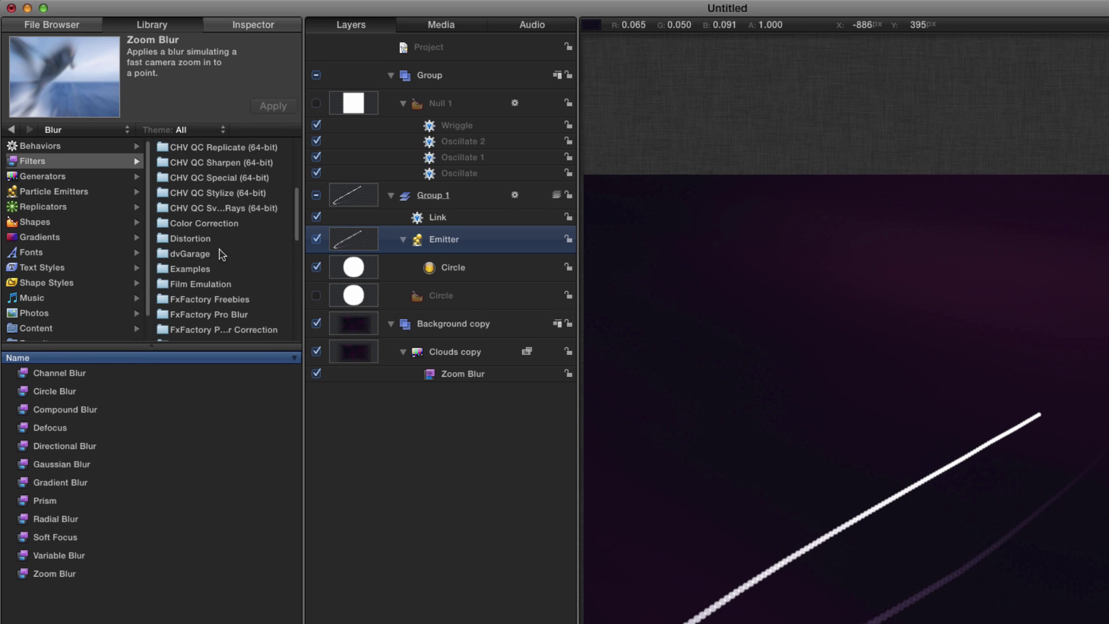
{"action": "left_click", "coordinate": [180, 254]}
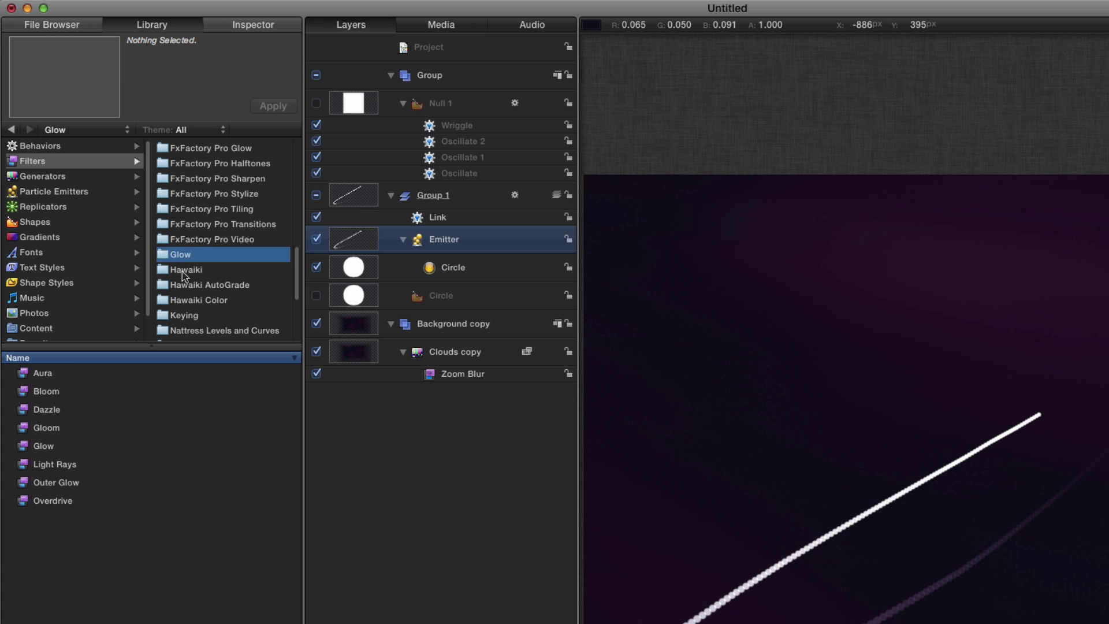
{"action": "left_click_drag", "start_coordinate": [24, 449], "coordinate": [427, 243]}
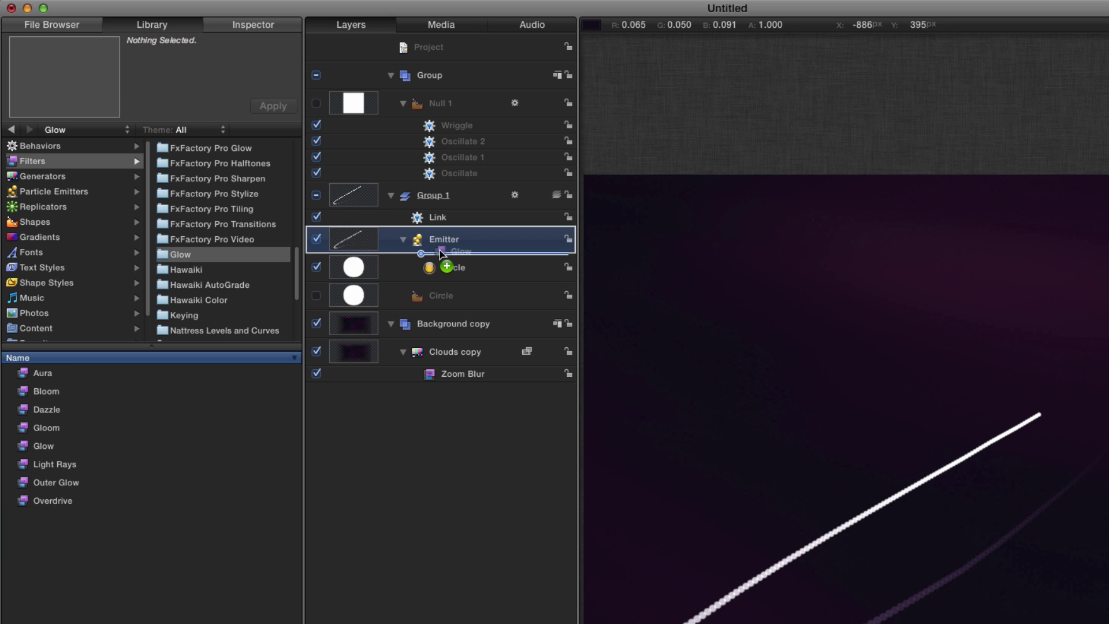
{"action": "left_click", "coordinate": [254, 27]}
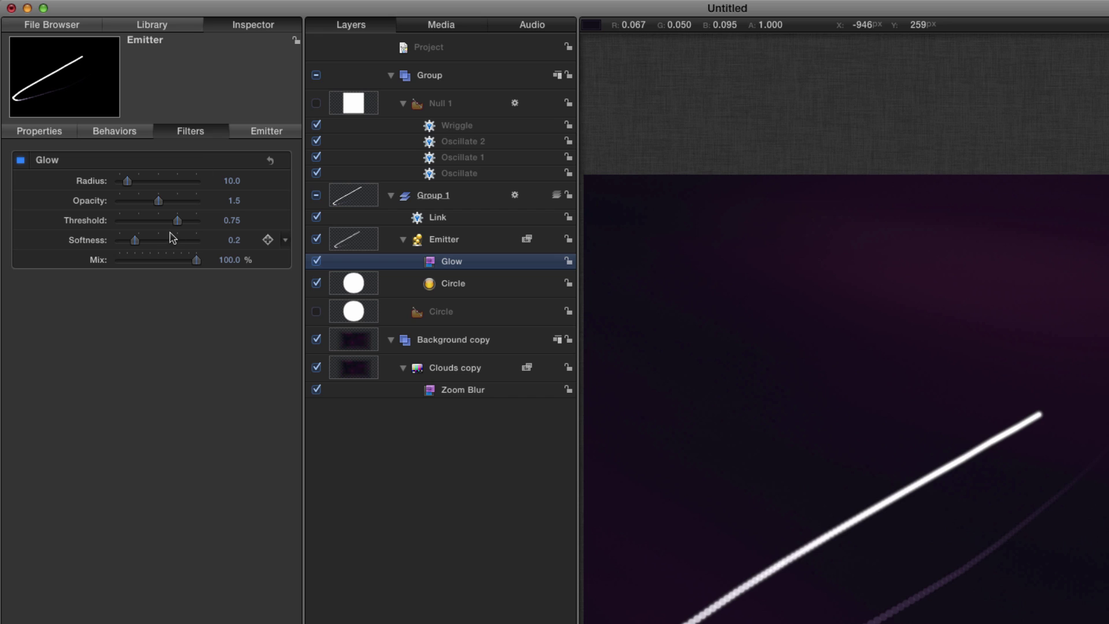
- Set the Emitter's Glow to radius 8, opacity 3, threshold 0, softness 1, then preview playback
{"action": "left_click", "coordinate": [233, 181]}
{"action": "type", "text": "8"}
{"action": "key", "text": "Return"}
{"action": "key", "text": "Tab"}
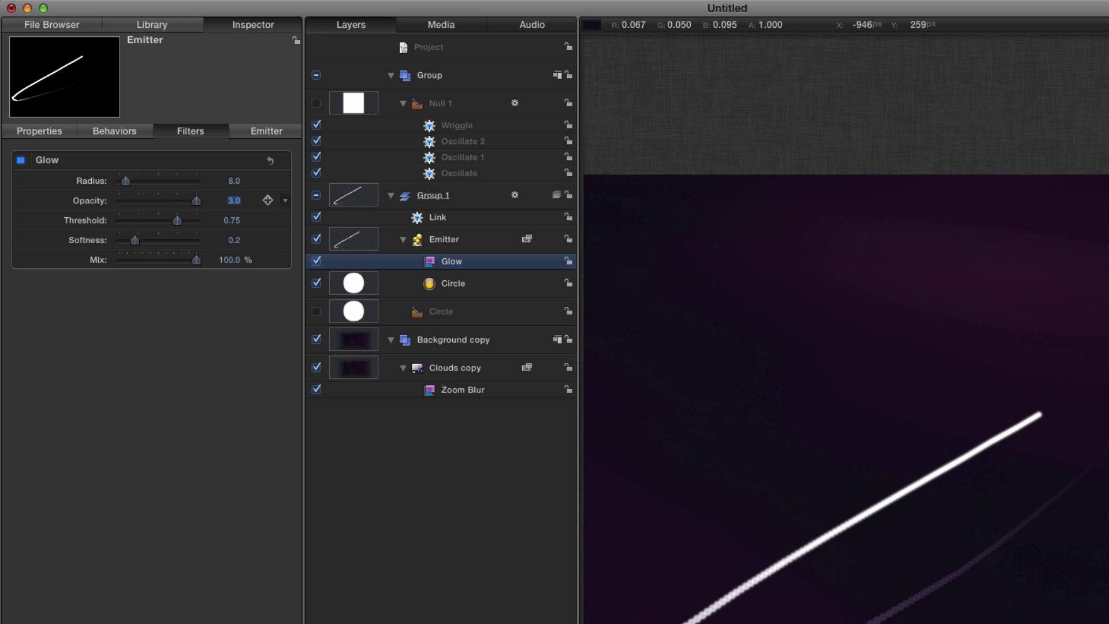
{"action": "key", "text": "Tab"}
{"action": "type", "text": "0"}
{"action": "key", "text": "Return"}
{"action": "key", "text": "Tab"}
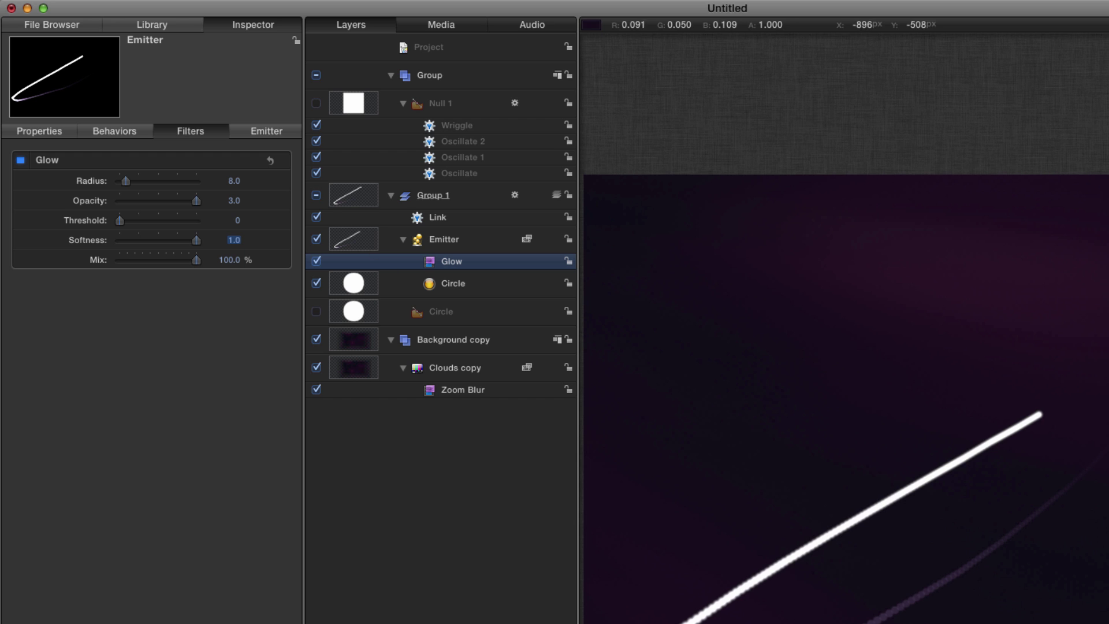
{"action": "key", "text": "space"}
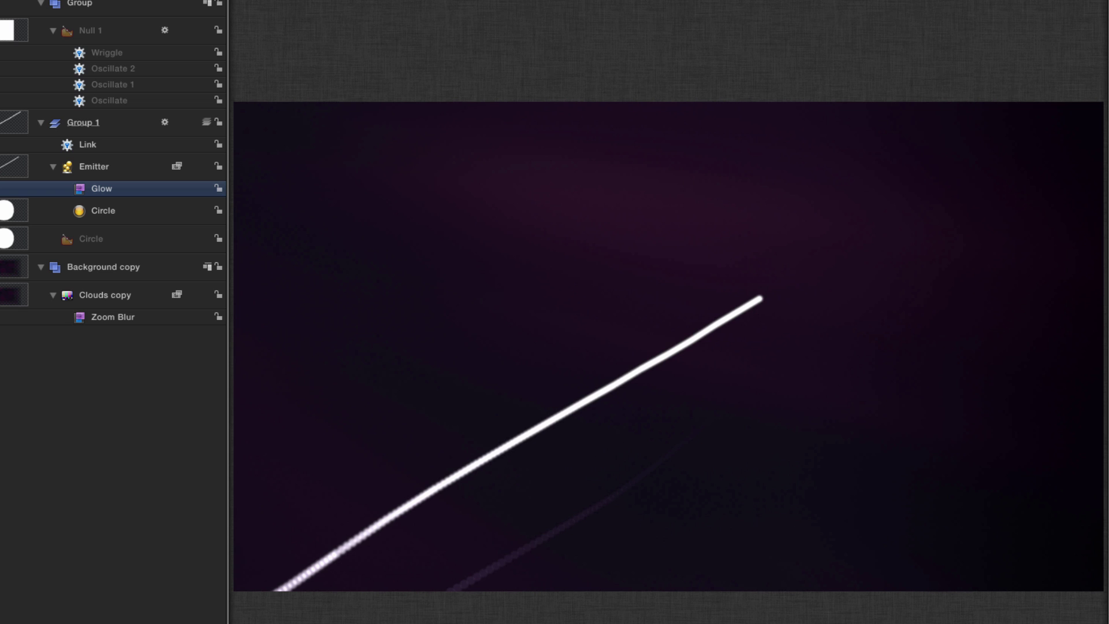
{"action": "key", "text": "space"}
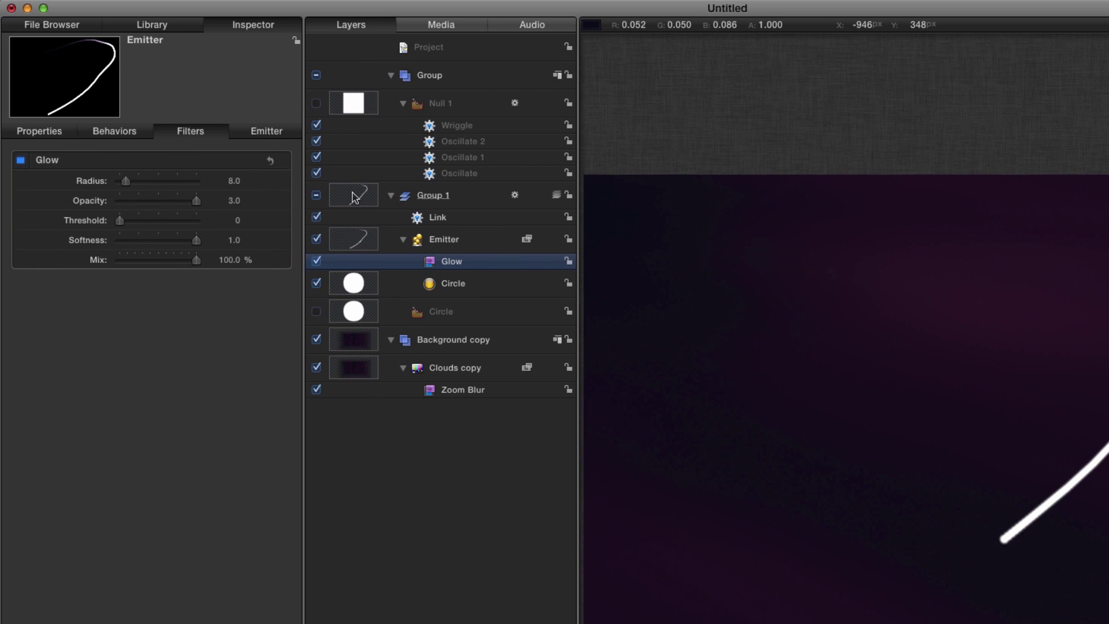
- Create a new group inside Group 1 below Link and name it HotSpot
{"action": "left_click", "coordinate": [356, 199]}
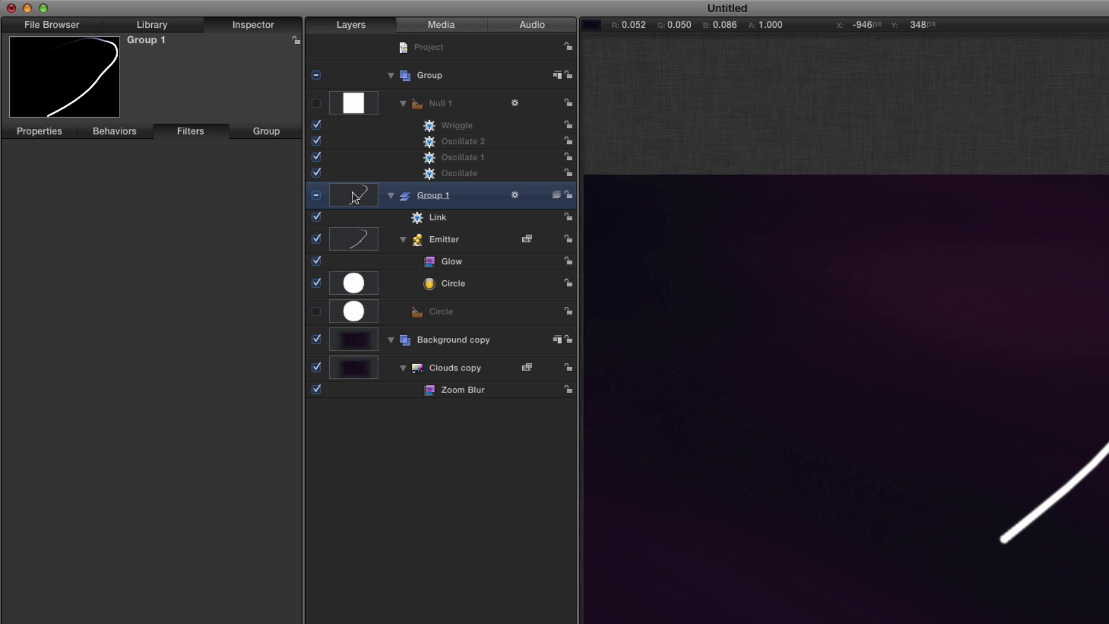
{"action": "key", "text": "super+shift+n"}
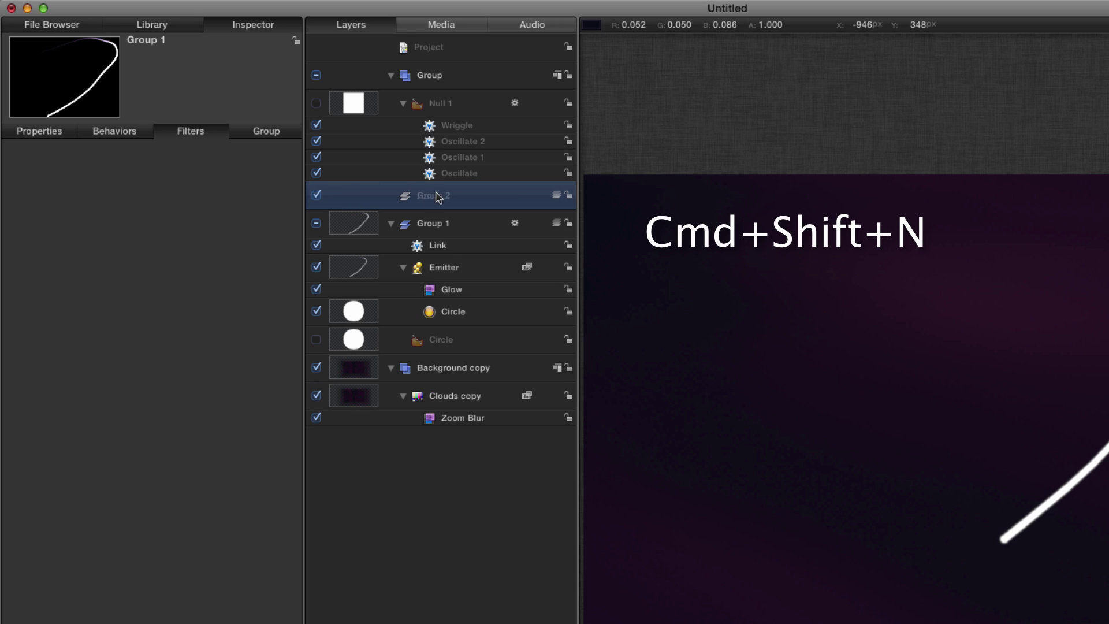
{"action": "left_click_drag", "start_coordinate": [439, 198], "coordinate": [409, 247]}
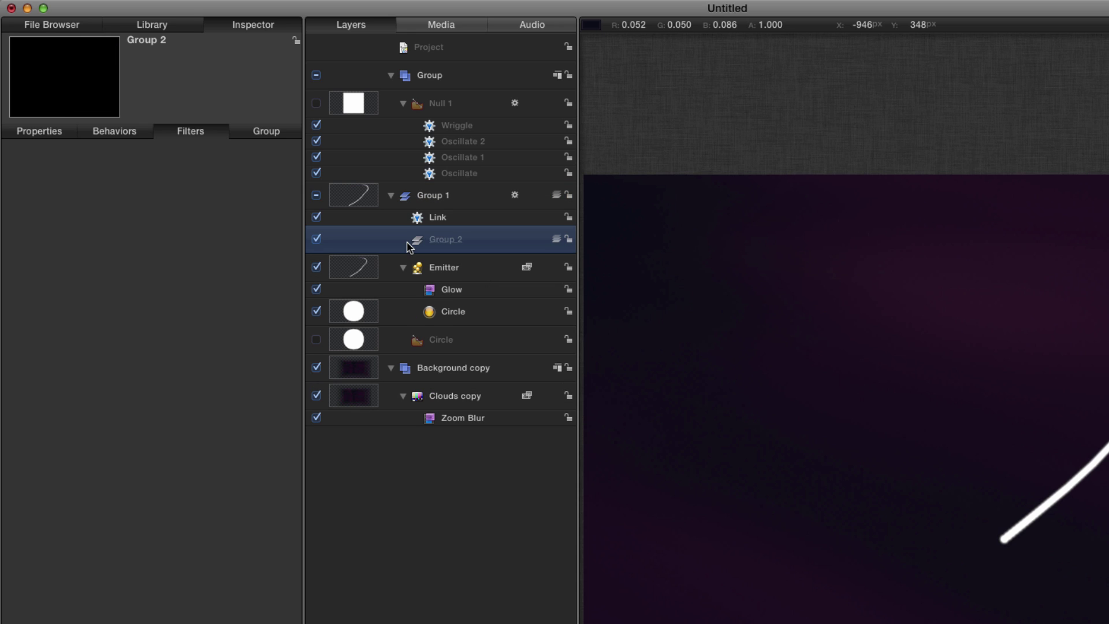
{"action": "double_click", "coordinate": [444, 239]}
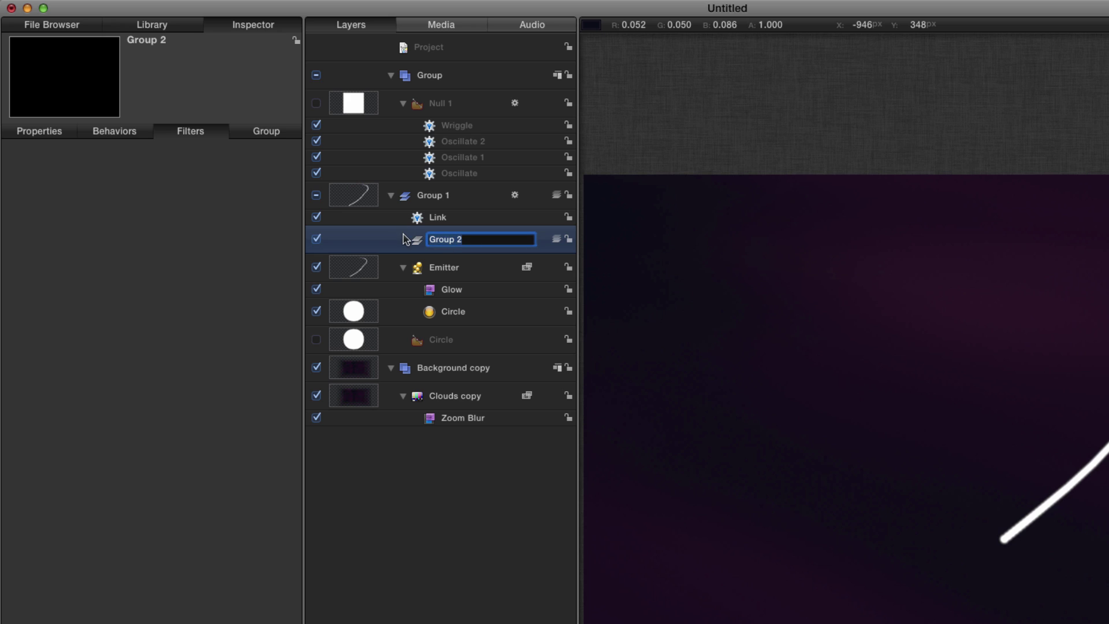
{"action": "type", "text": "HotSpot"}
{"action": "key", "text": "Return"}
- Duplicate the disabled Circle layer and move the copy into the HotSpot group
{"action": "left_click", "coordinate": [356, 339]}
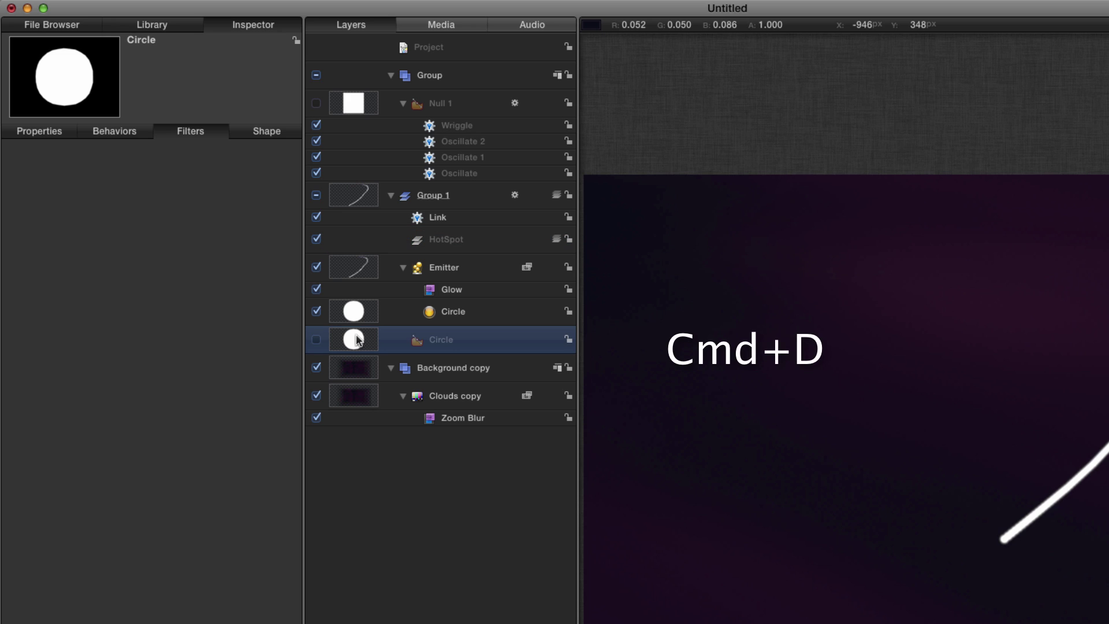
{"action": "key", "text": "super+d"}
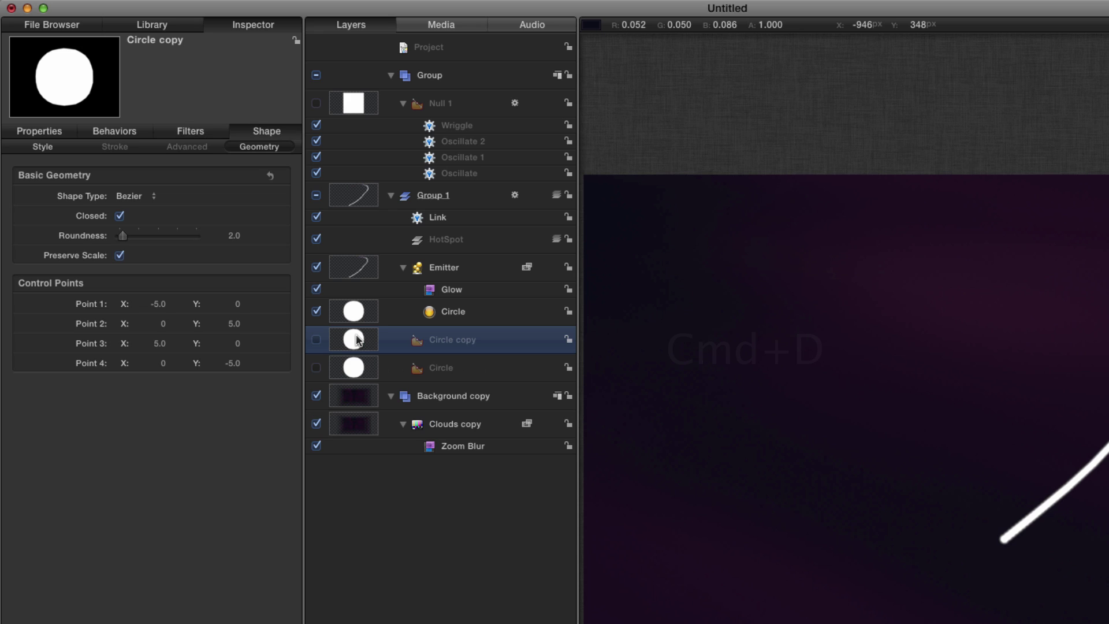
{"action": "left_click_drag", "start_coordinate": [348, 339], "coordinate": [425, 244]}
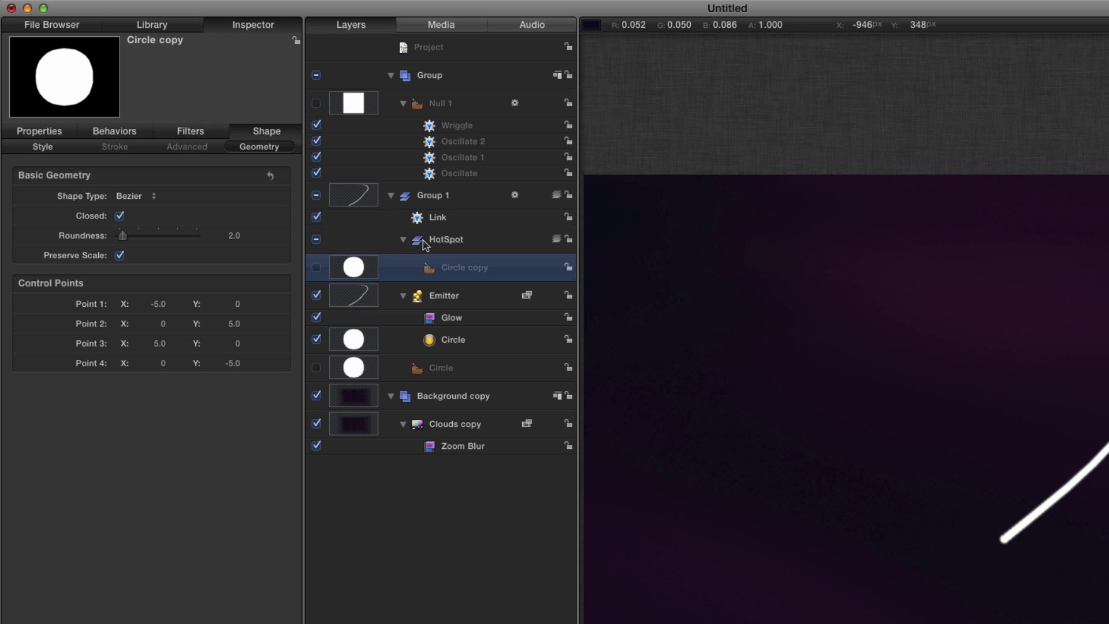
- Enable the Circle copy and reset its transform so it sits centred
{"action": "left_click", "coordinate": [316, 267]}
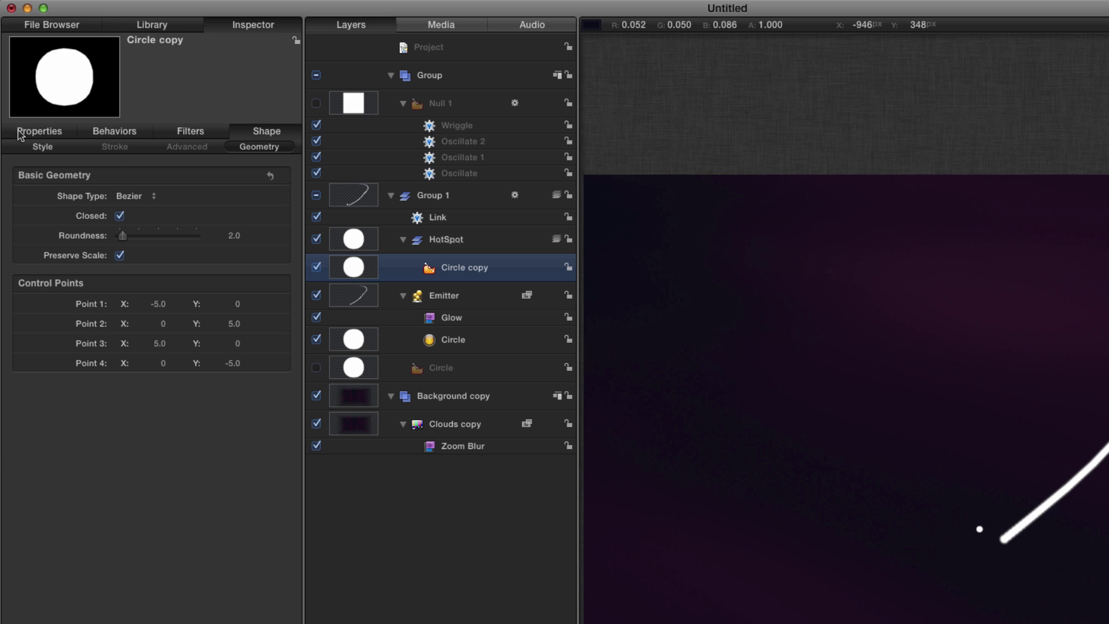
{"action": "left_click", "coordinate": [34, 134]}
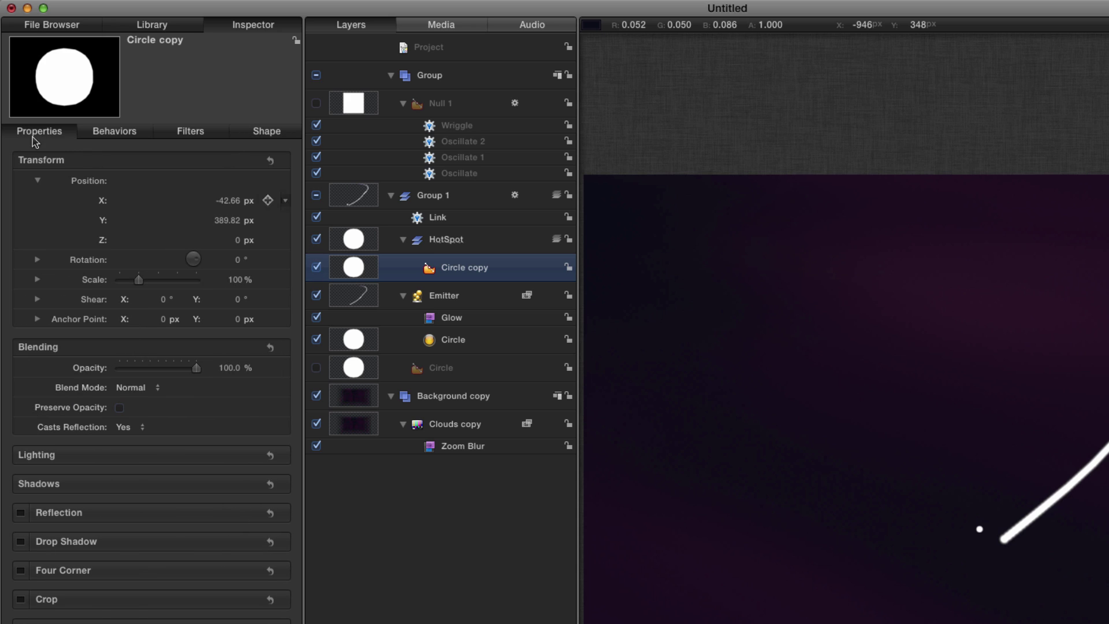
{"action": "left_click", "coordinate": [271, 161]}
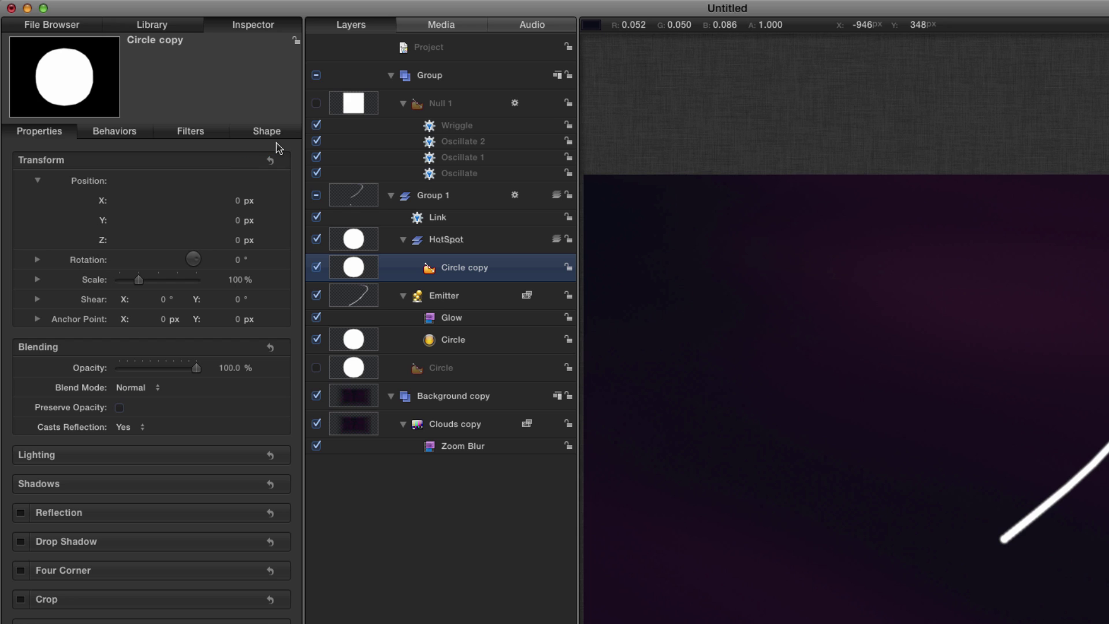
- Give the Circle copy a light lavender fill at 50% opacity with feather 350
{"action": "left_click", "coordinate": [267, 132]}
{"action": "left_click", "coordinate": [43, 148]}
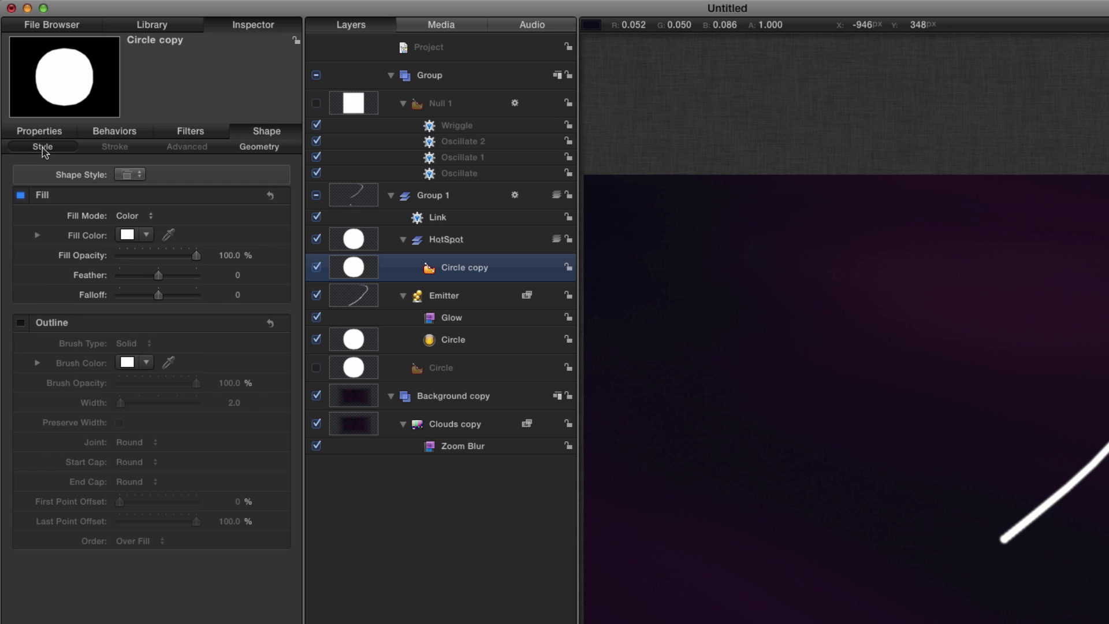
{"action": "left_click", "coordinate": [127, 234]}
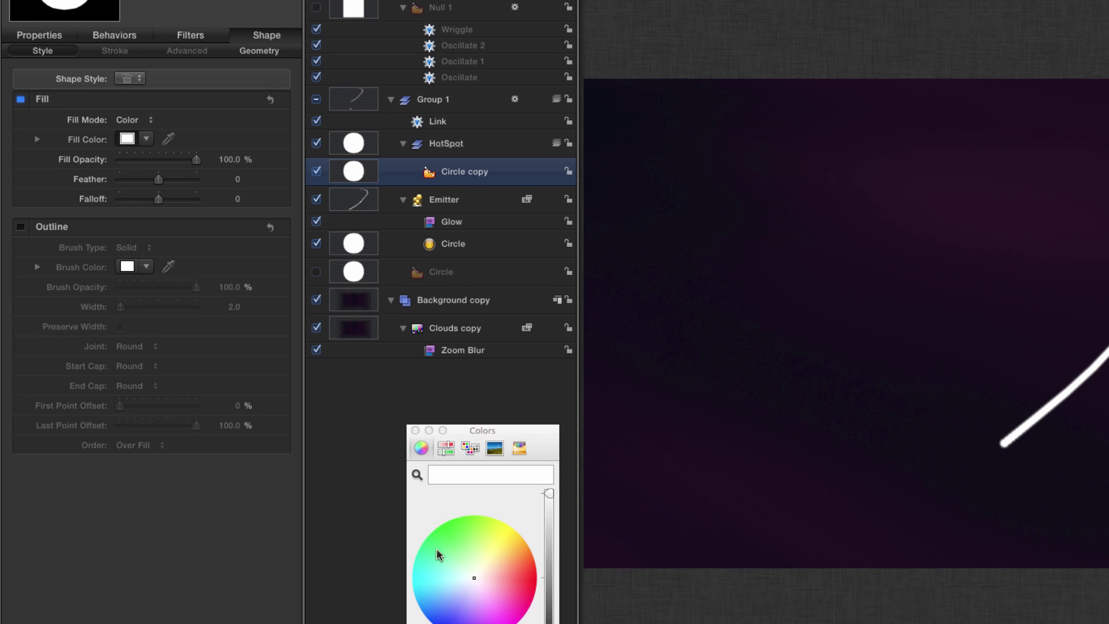
{"action": "left_click_drag", "start_coordinate": [473, 507], "coordinate": [461, 517]}
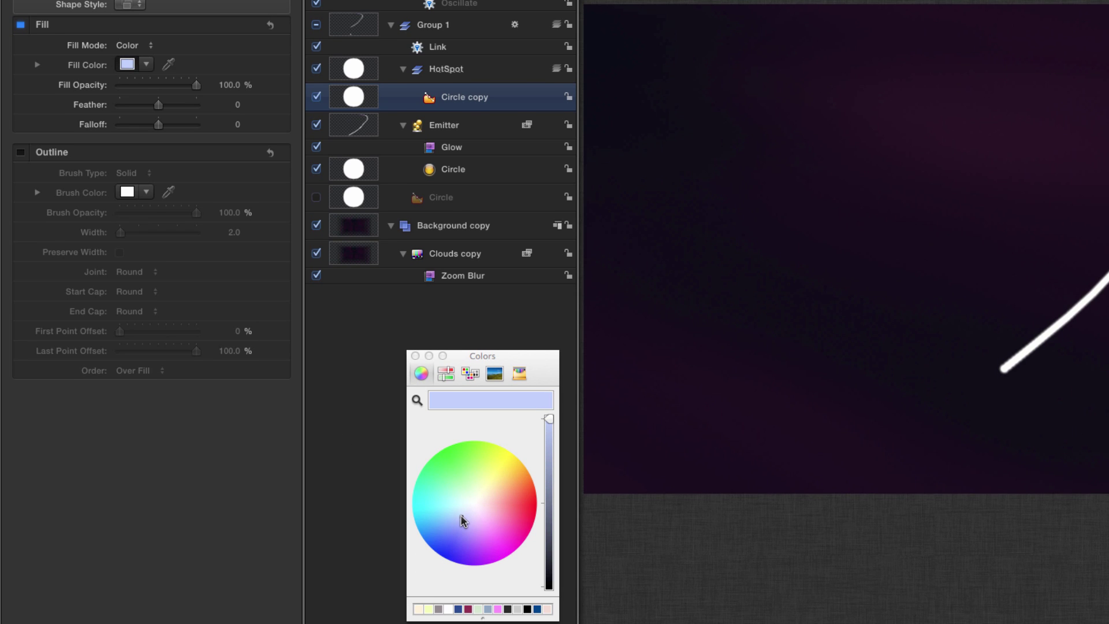
{"action": "left_click", "coordinate": [416, 355]}
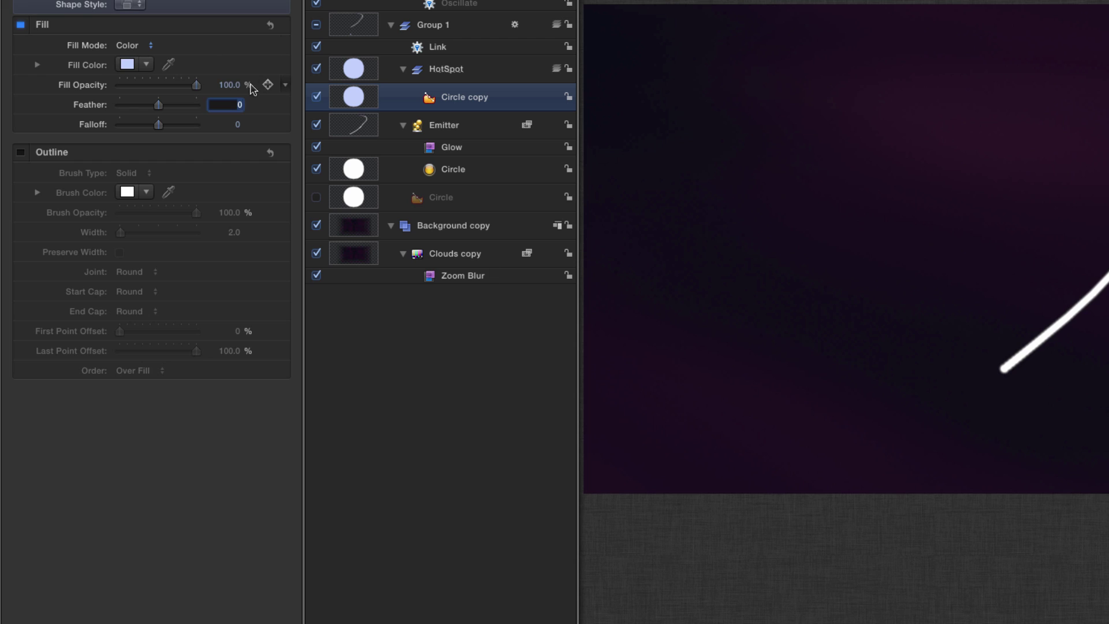
{"action": "left_click", "coordinate": [232, 84]}
{"action": "type", "text": "50"}
{"action": "key", "text": "Tab"}
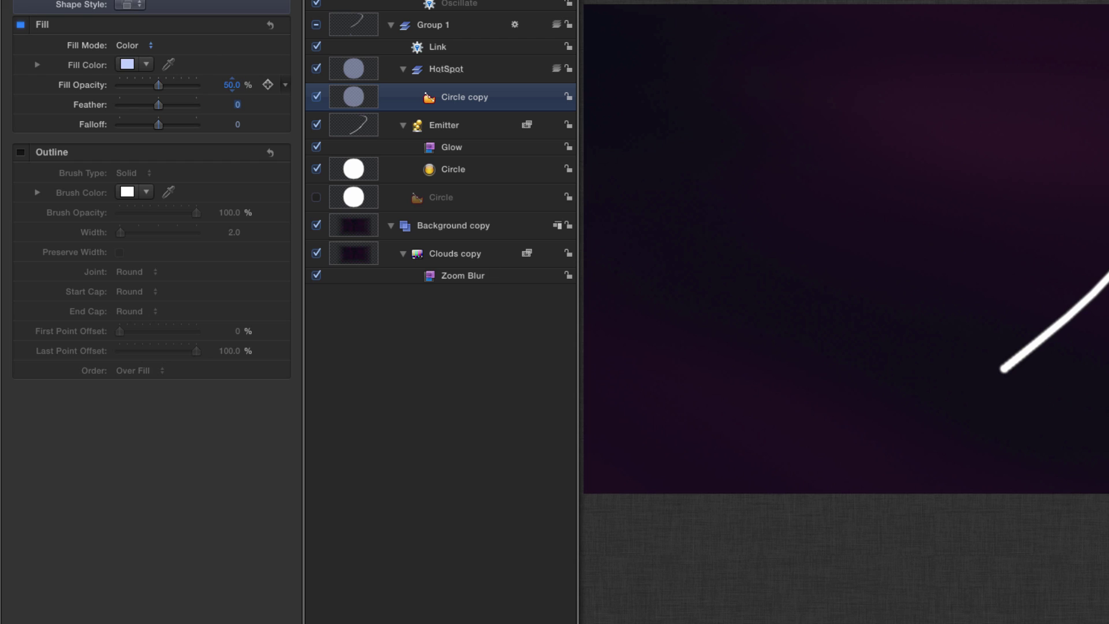
{"action": "type", "text": "350"}
{"action": "key", "text": "Return"}
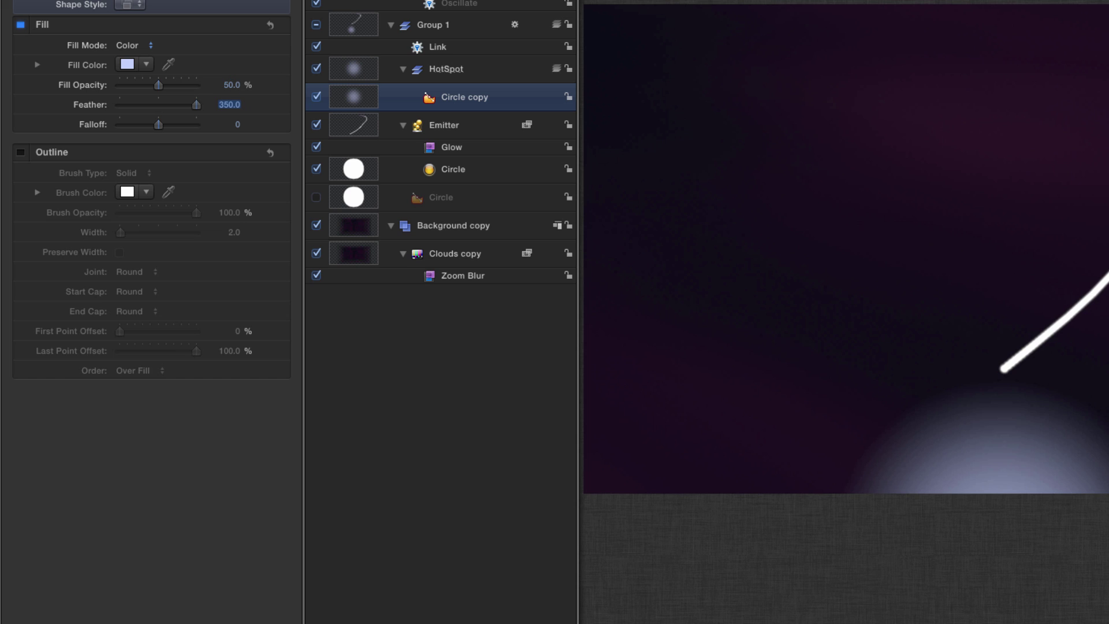
- Set the Circle copy's blend mode to Add and its scale to 12%
{"action": "key", "text": "F1"}
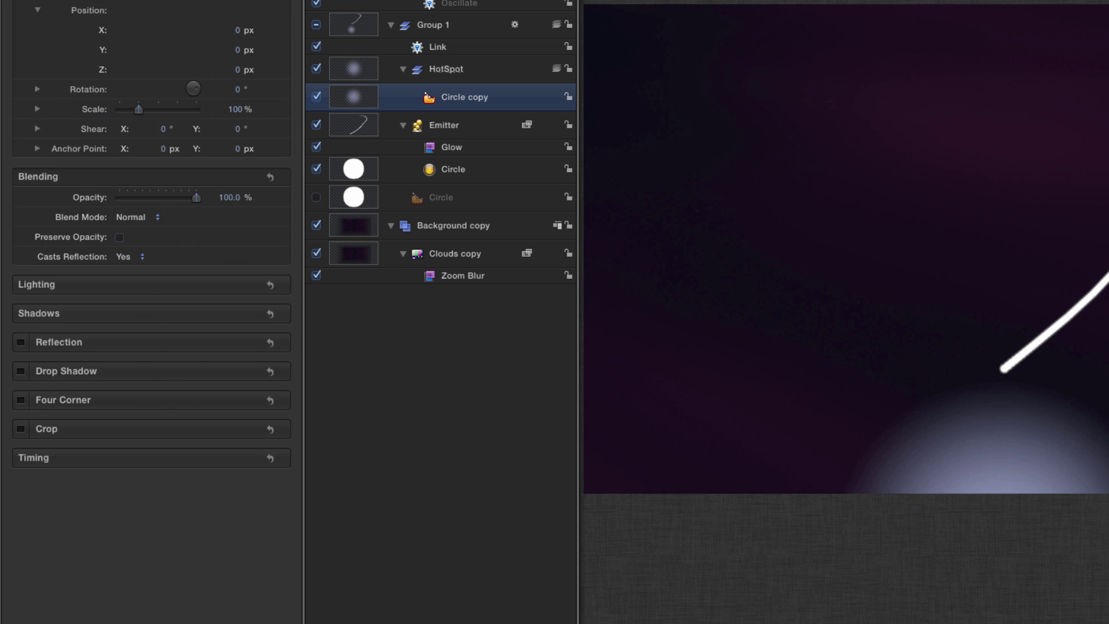
{"action": "left_click", "coordinate": [128, 224]}
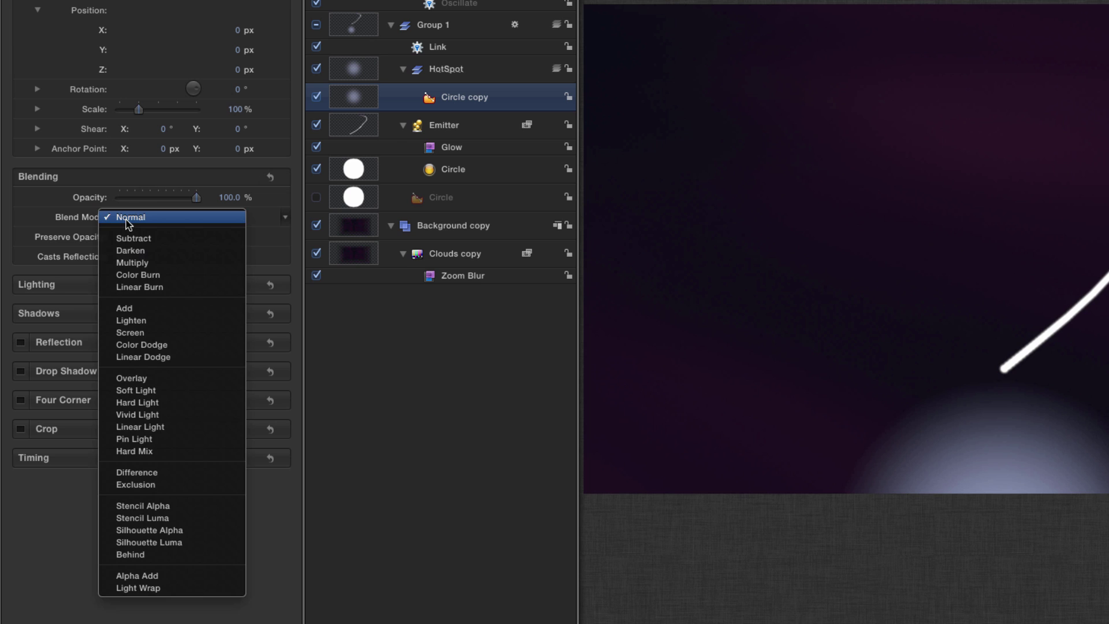
{"action": "left_click", "coordinate": [130, 311]}
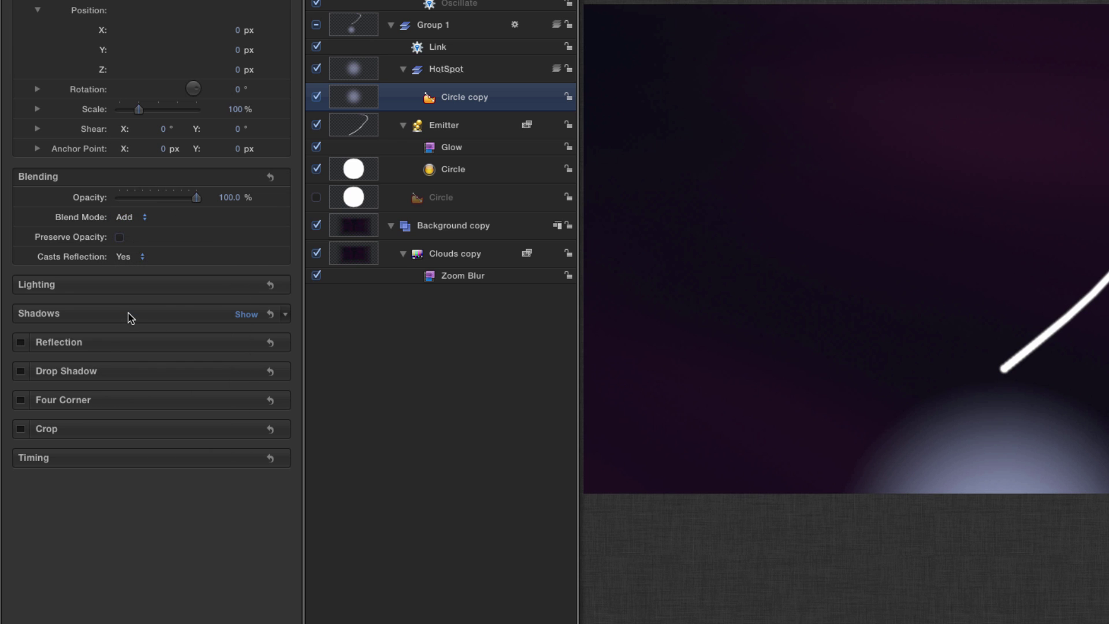
{"action": "left_click", "coordinate": [238, 110]}
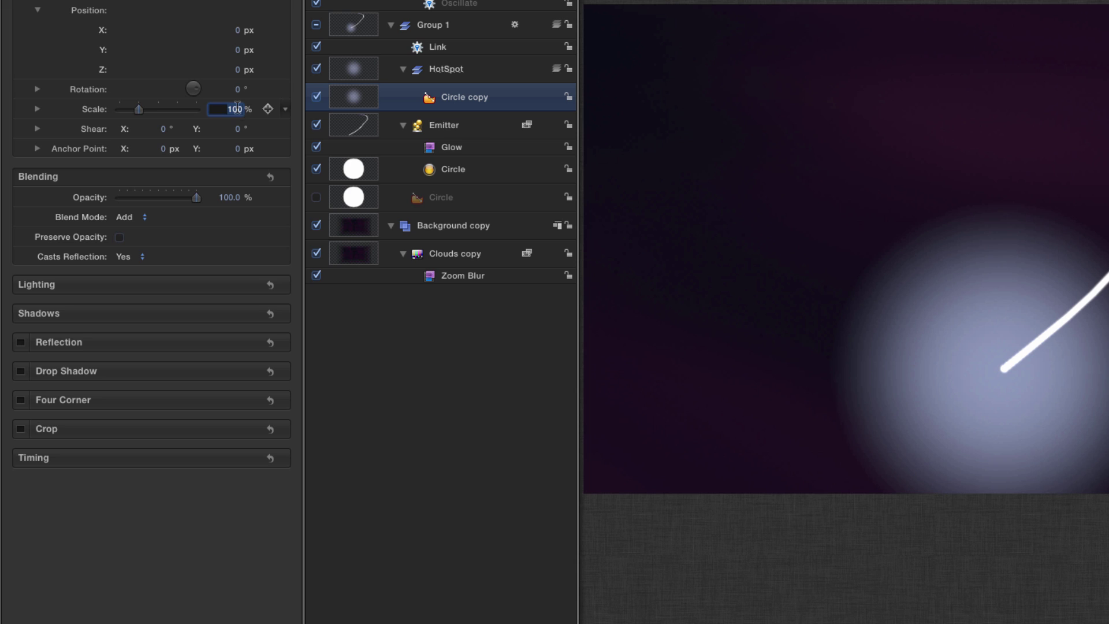
{"action": "type", "text": "12"}
{"action": "key", "text": "Return"}
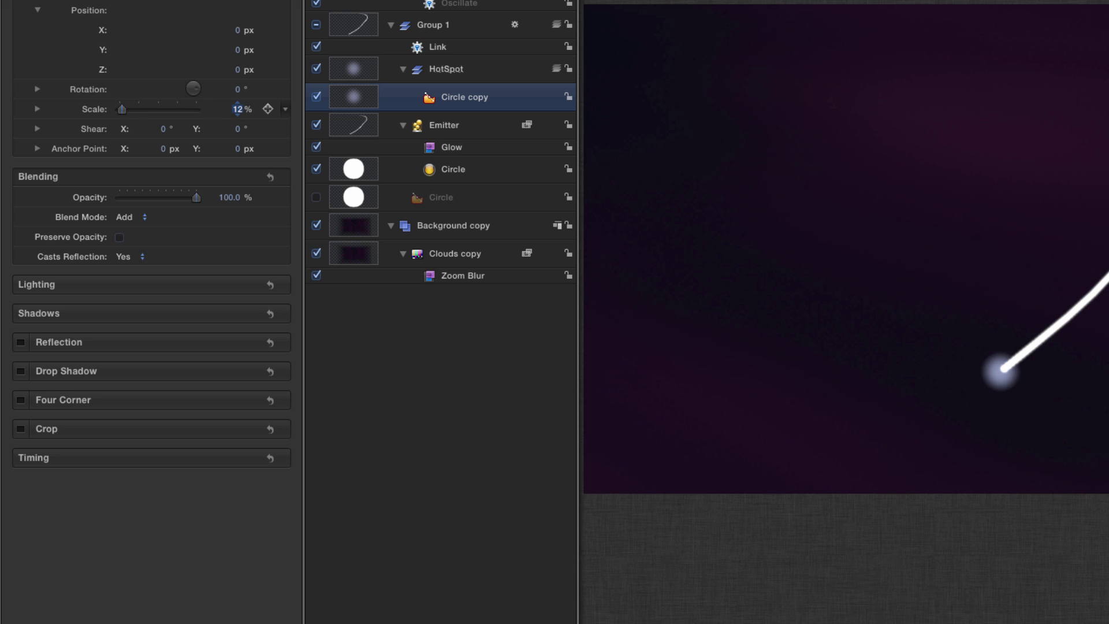
{"action": "left_click", "coordinate": [355, 100]}
- Duplicate the glow as Circle copy 1 with 8% scale and 75% opacity
{"action": "key", "text": "super+d"}
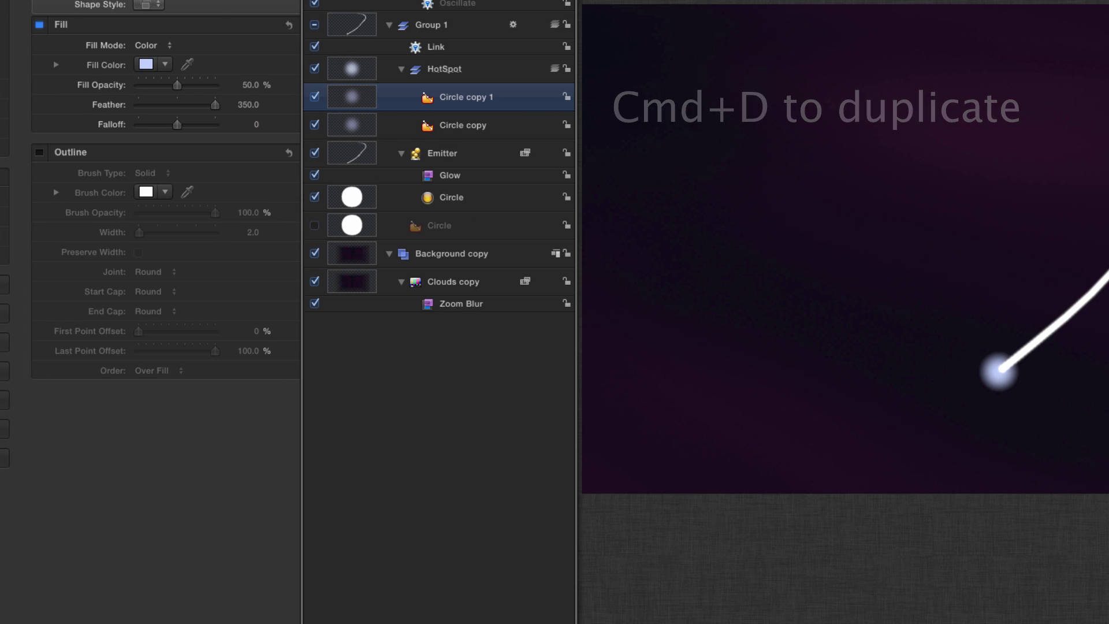
{"action": "key", "text": "F1"}
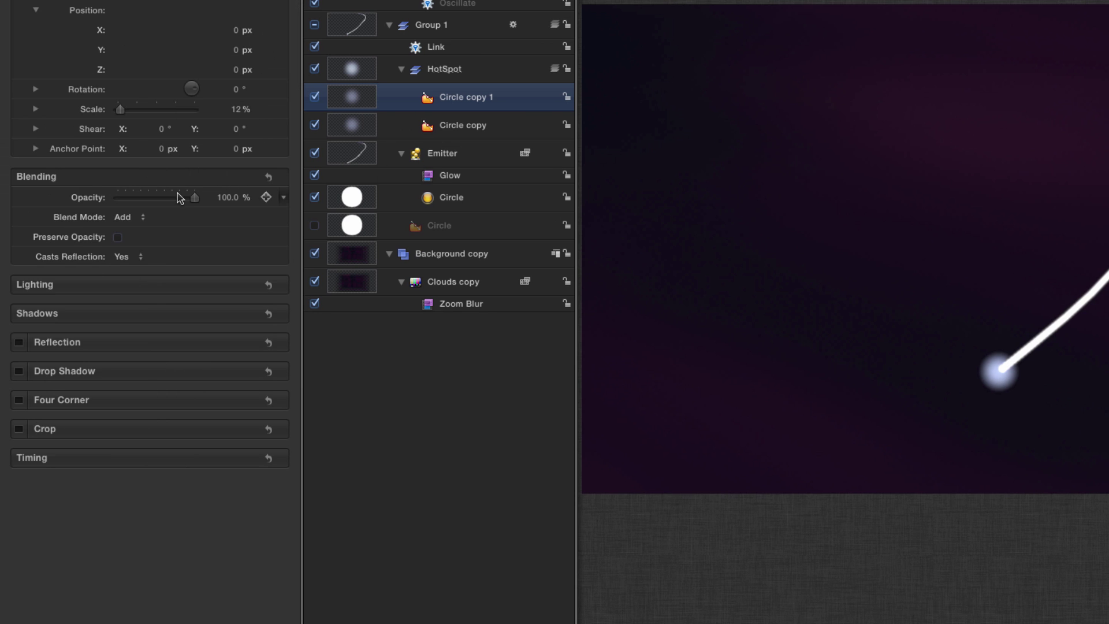
{"action": "left_click", "coordinate": [236, 110]}
{"action": "type", "text": "8"}
{"action": "key", "text": "Return"}
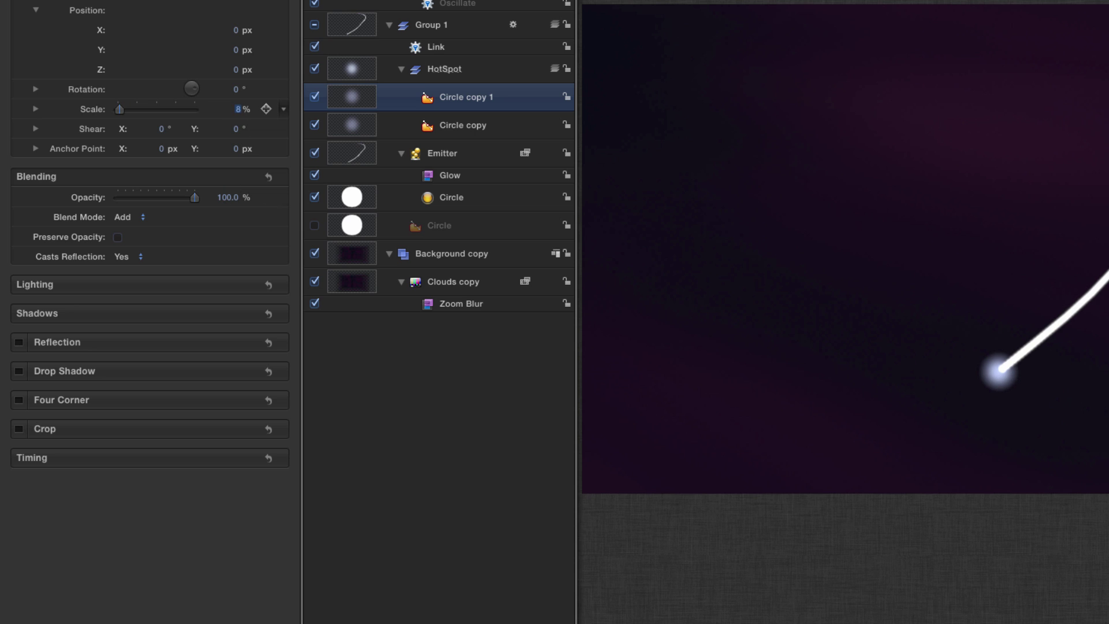
{"action": "key", "text": "Tab"}
{"action": "type", "text": "75"}
{"action": "key", "text": "Return"}
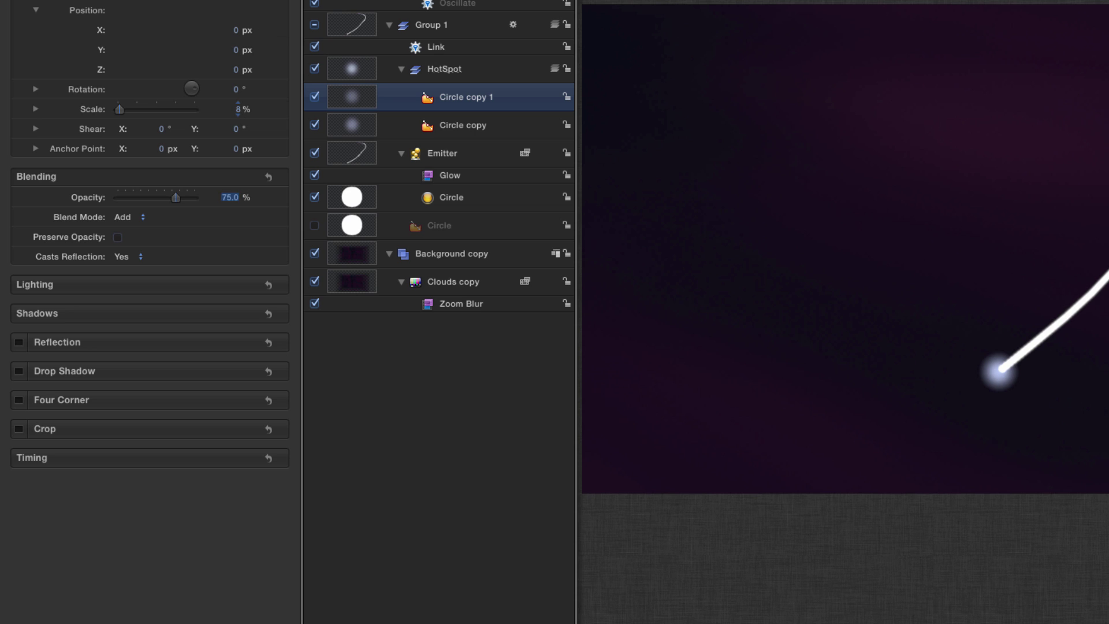
- Duplicate the glow as Circle copy 2 at 350% scale, 25% opacity, Screen blending
{"action": "key", "text": "super+d"}
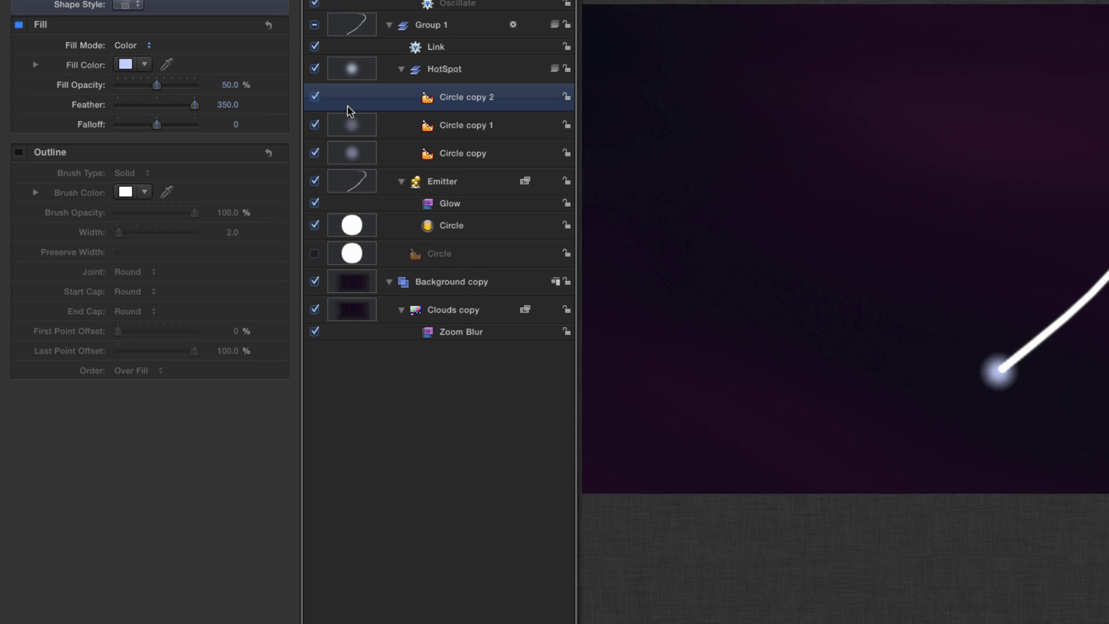
{"action": "key", "text": "F1"}
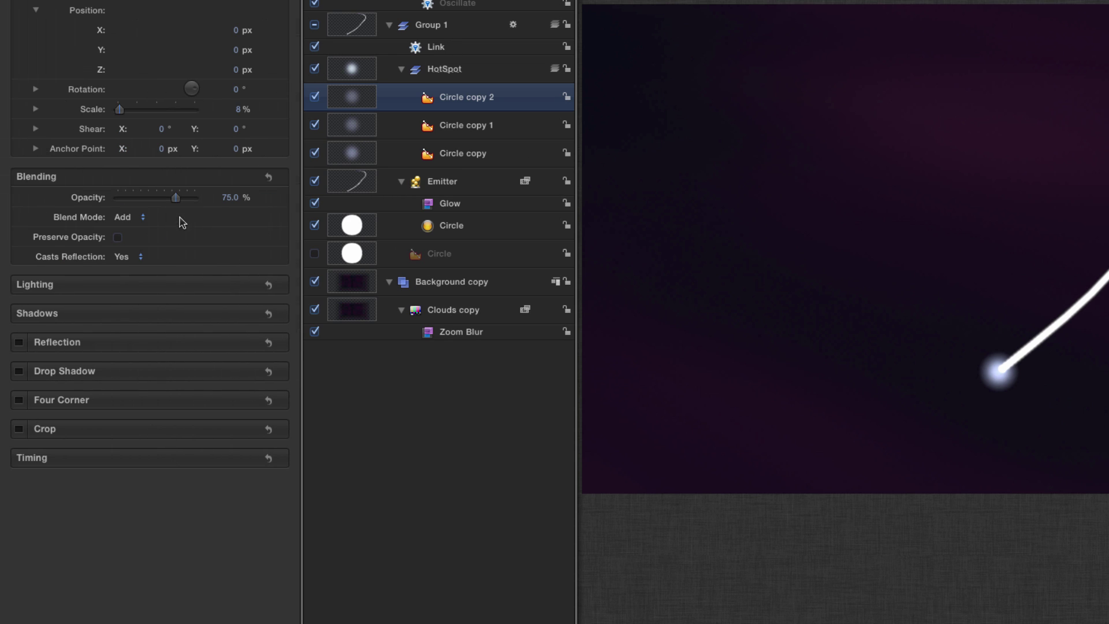
{"action": "left_click", "coordinate": [238, 108]}
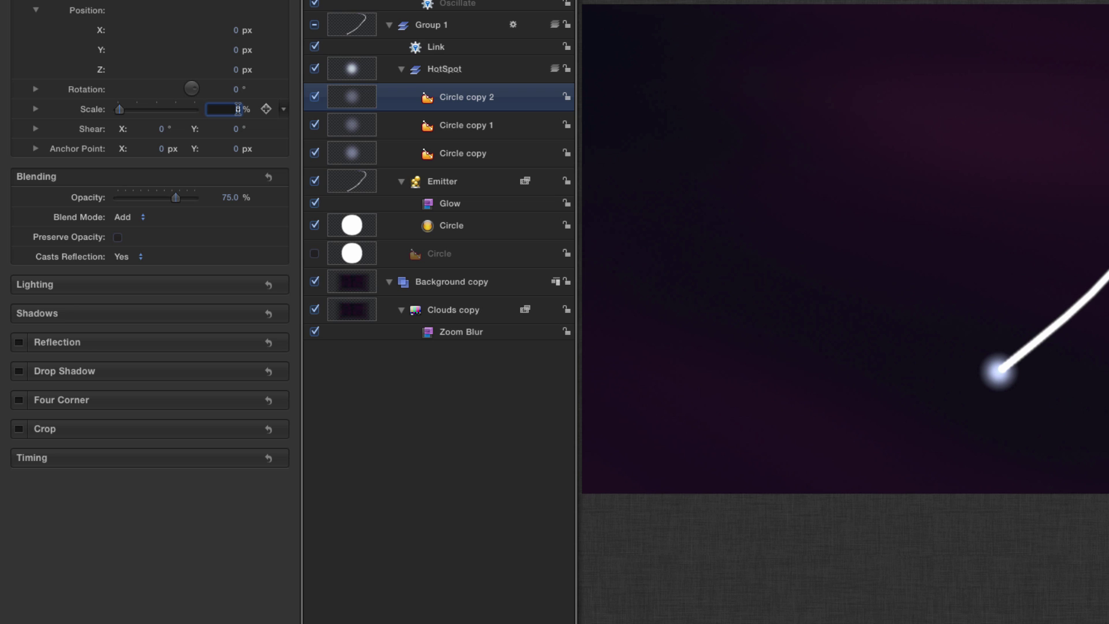
{"action": "type", "text": "0"}
{"action": "key", "text": "Tab"}
{"action": "key", "text": "Tab"}
{"action": "key", "text": "Tab"}
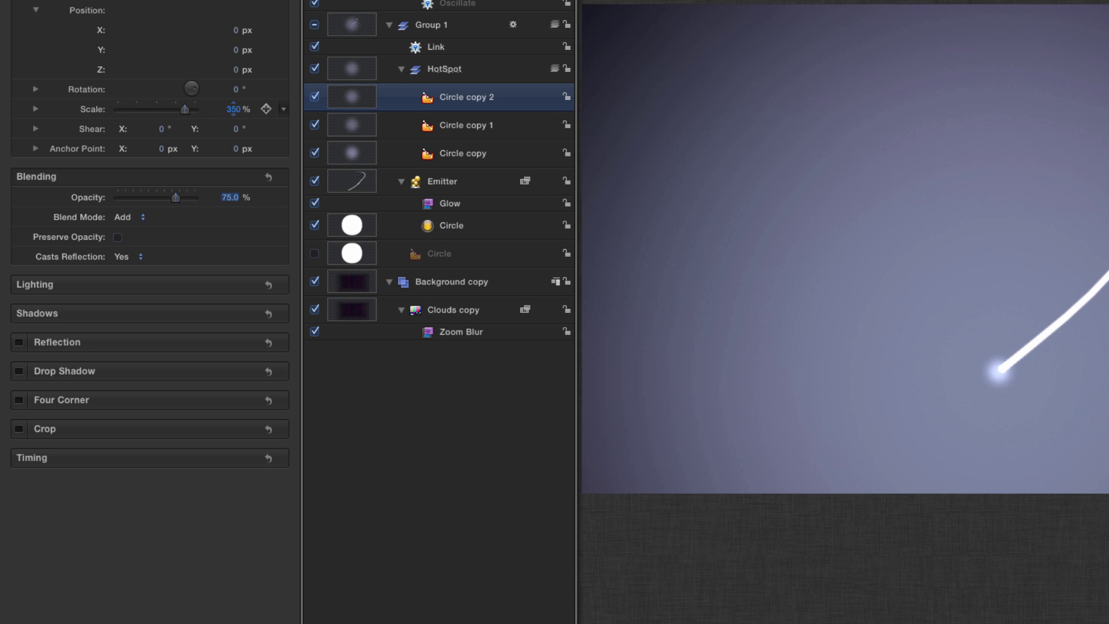
{"action": "type", "text": "25"}
{"action": "key", "text": "Return"}
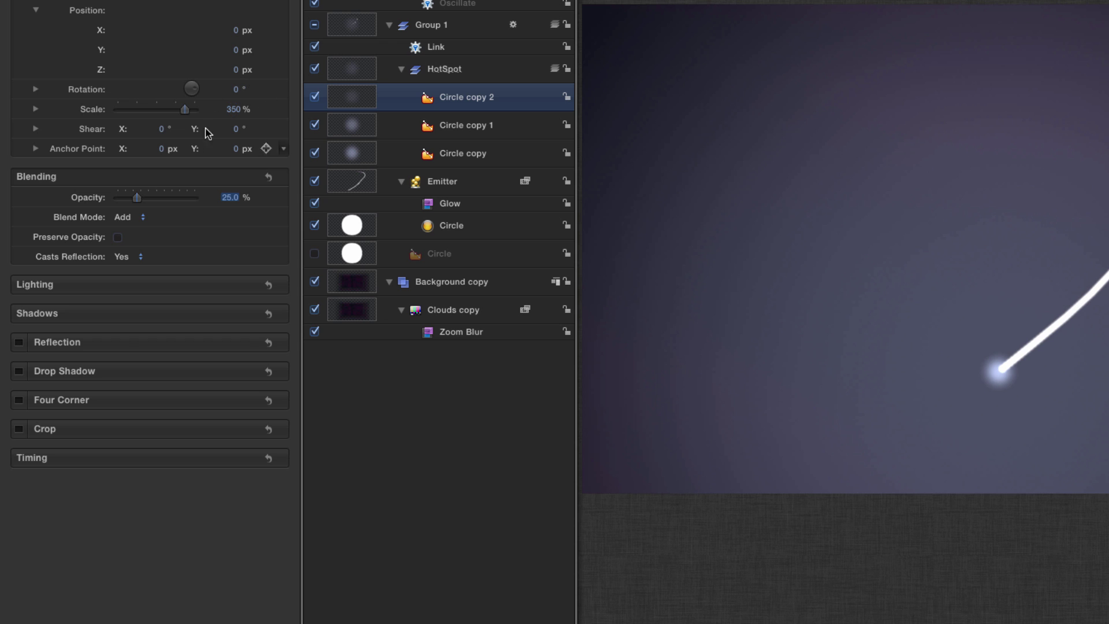
{"action": "left_click", "coordinate": [122, 217]}
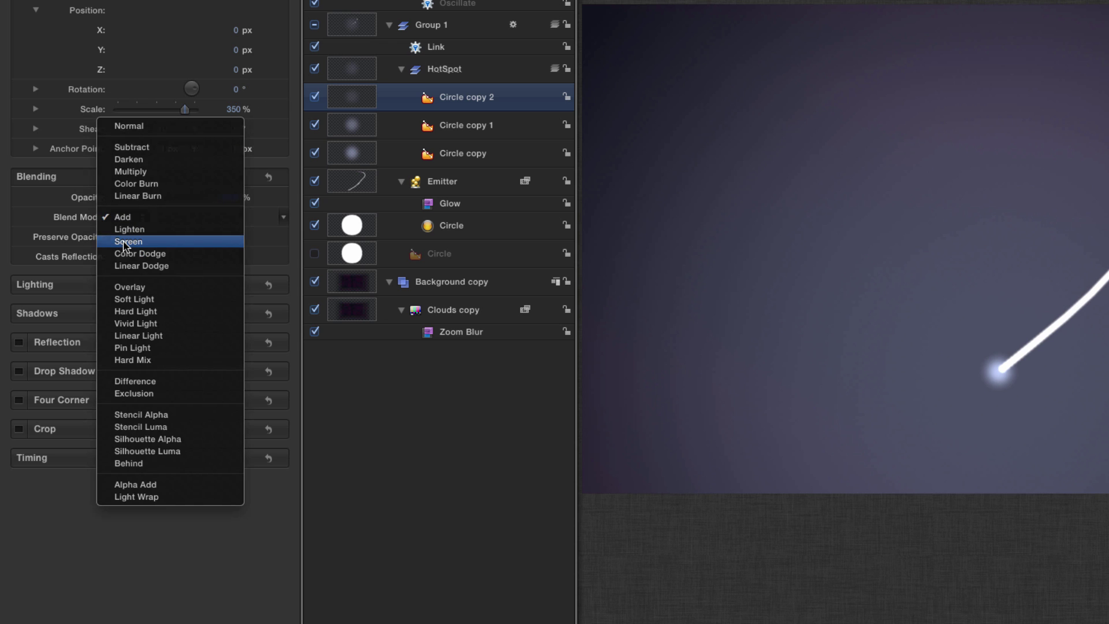
{"action": "left_click", "coordinate": [124, 242]}
- Select the HotSpot group and bring up the filter Library
{"action": "left_click", "coordinate": [444, 68]}
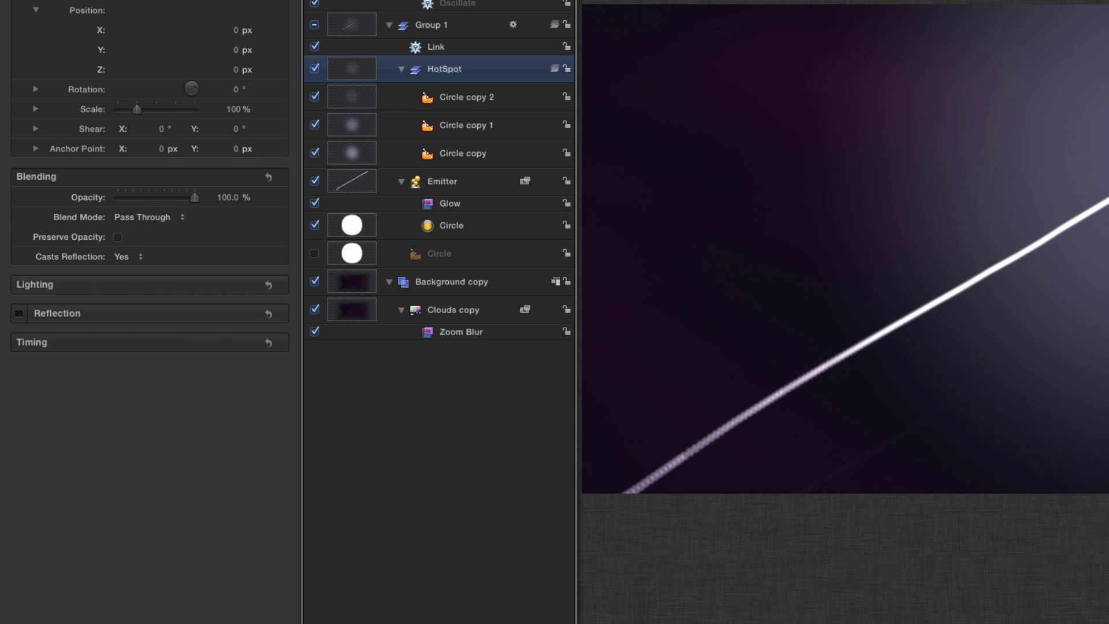
{"action": "key", "text": "super+2"}
{"action": "scroll", "coordinate": [219, 22], "scroll_direction": "up", "scroll_amount": 5}
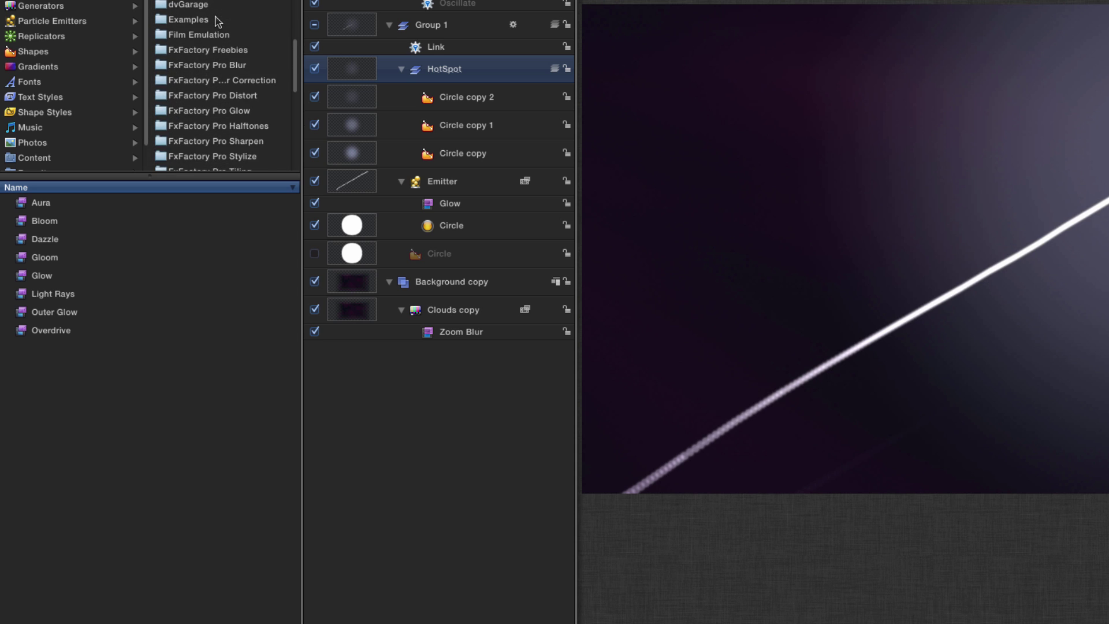
- Apply a Zoom Blur with amount 32 to the HotSpot group and turn on Flatten
{"action": "scroll", "coordinate": [218, 22], "scroll_direction": "up", "scroll_amount": 5}
{"action": "left_click", "coordinate": [196, 2]}
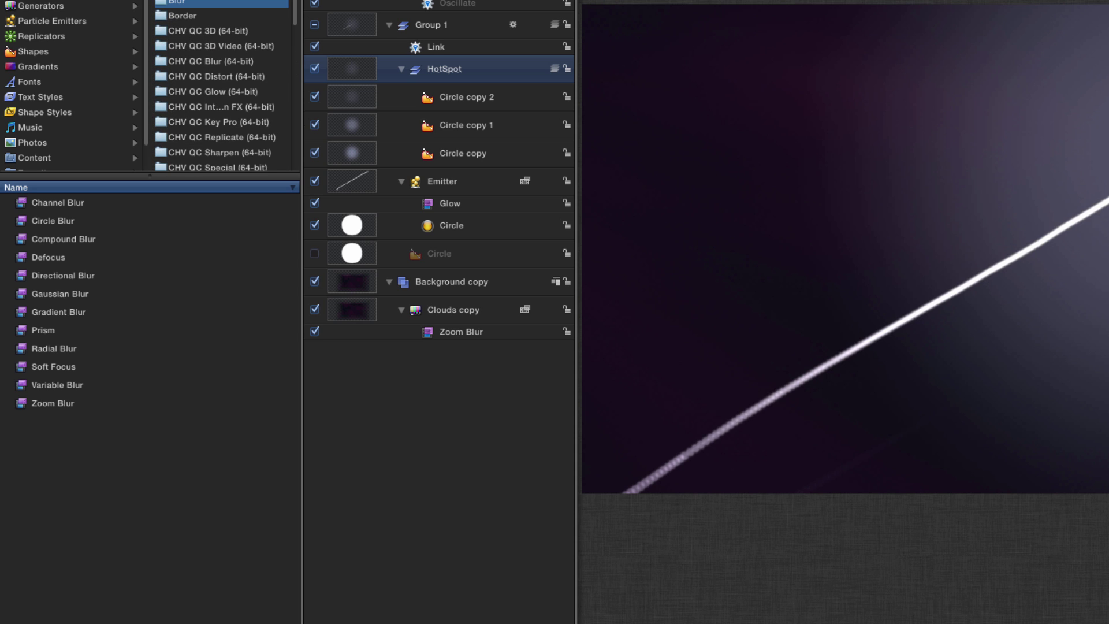
{"action": "left_click", "coordinate": [22, 404]}
{"action": "left_click_drag", "start_coordinate": [22, 407], "coordinate": [403, 91]}
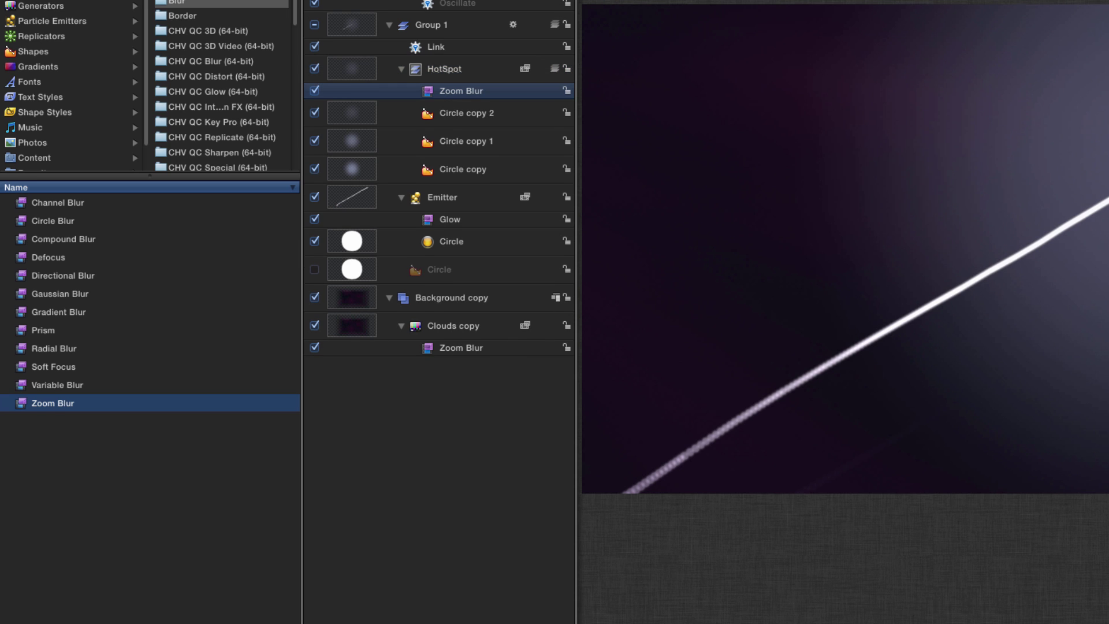
{"action": "left_click", "coordinate": [255, 28]}
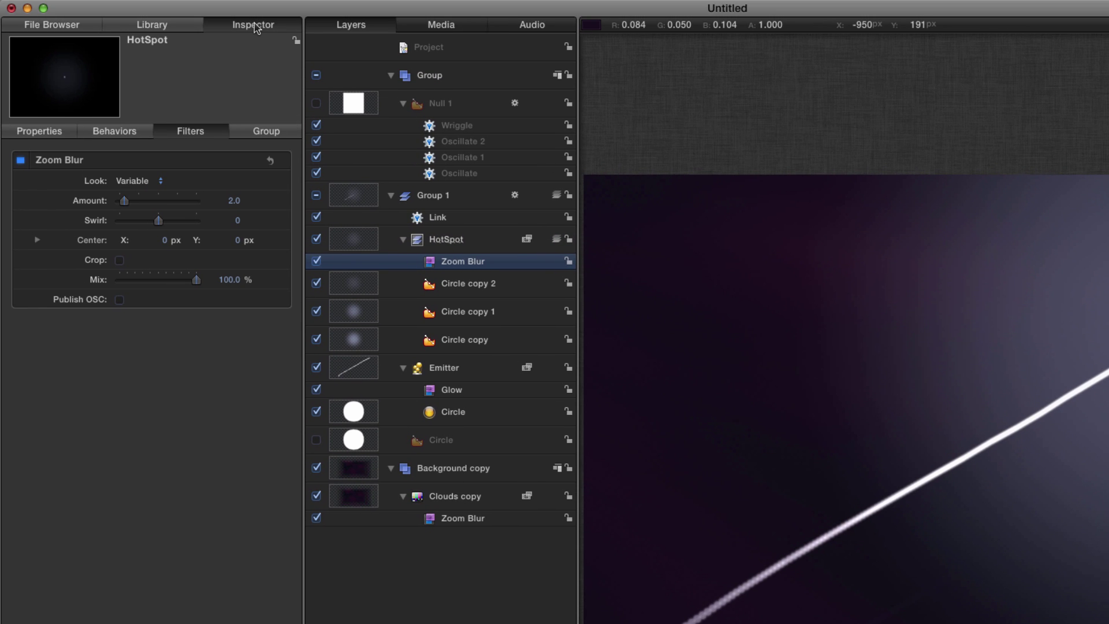
{"action": "left_click", "coordinate": [233, 200]}
{"action": "type", "text": "32"}
{"action": "key", "text": "Return"}
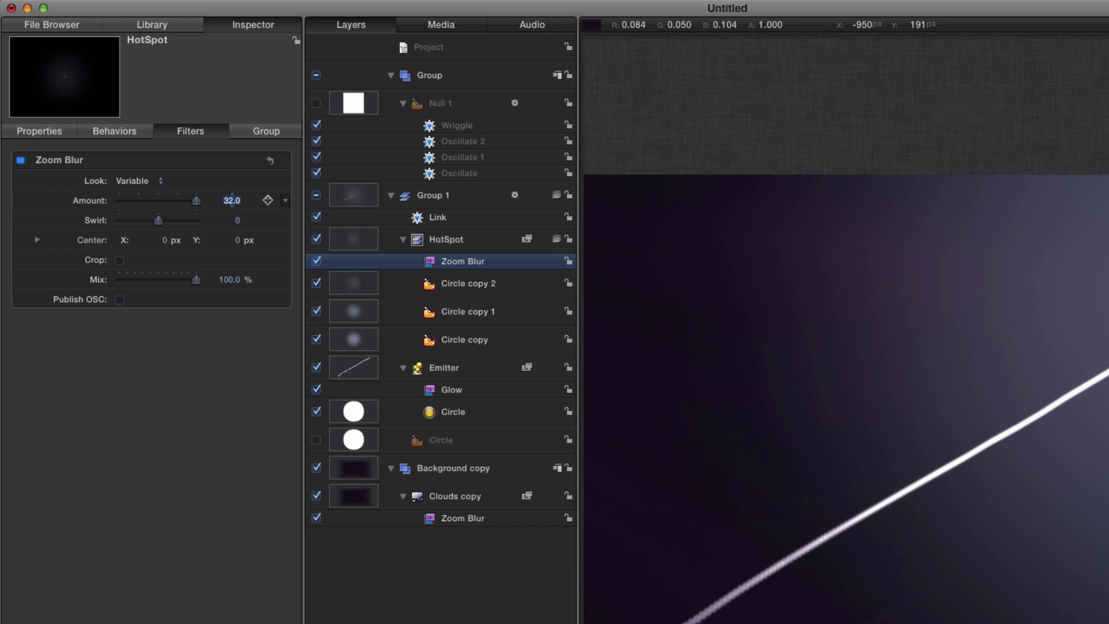
{"action": "left_click", "coordinate": [276, 134]}
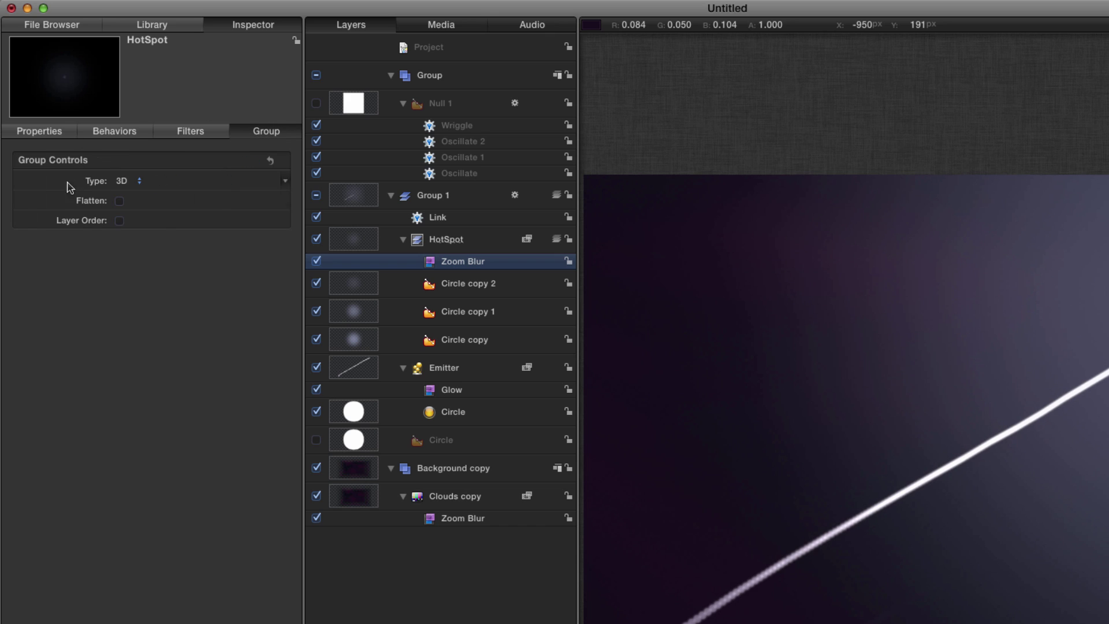
{"action": "left_click", "coordinate": [119, 201]}
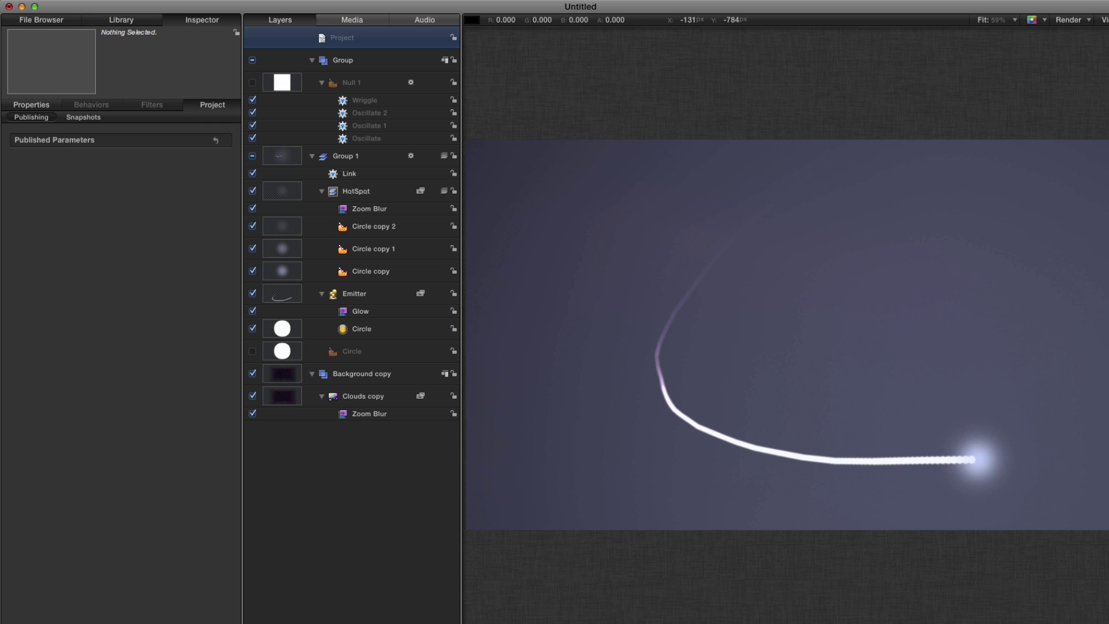
- Add a new light with intensity 400%
{"action": "key", "text": "super+shift+l"}
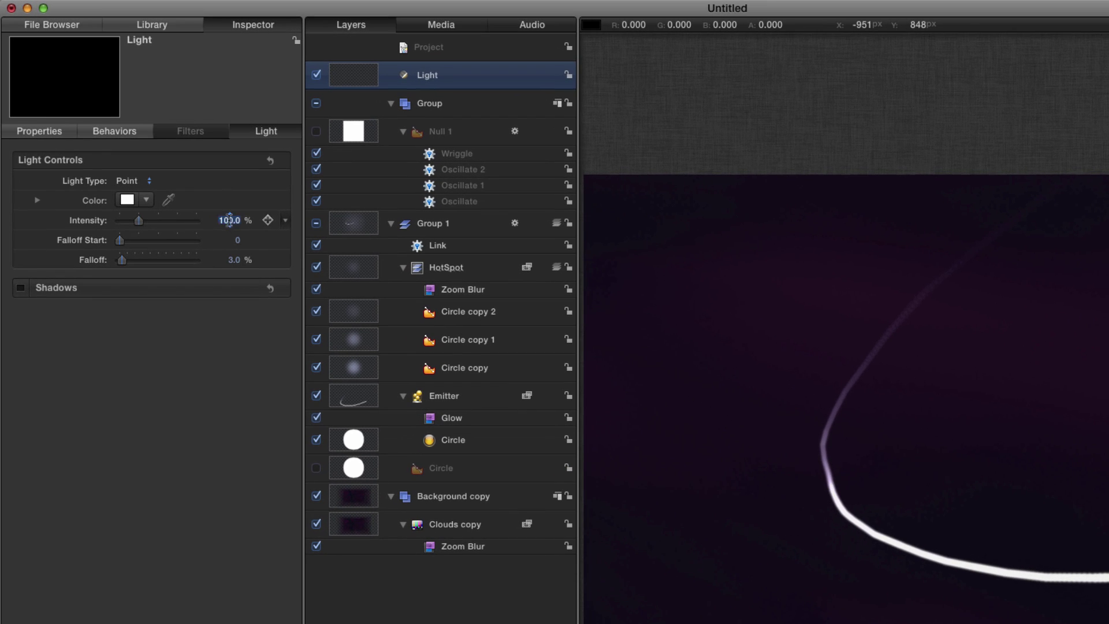
{"action": "left_click", "coordinate": [230, 219]}
{"action": "type", "text": "400"}
{"action": "key", "text": "Return"}
- Link the light's position to Null 1 with a Z offset of 5
{"action": "left_click", "coordinate": [46, 133]}
{"action": "left_click", "coordinate": [285, 182]}
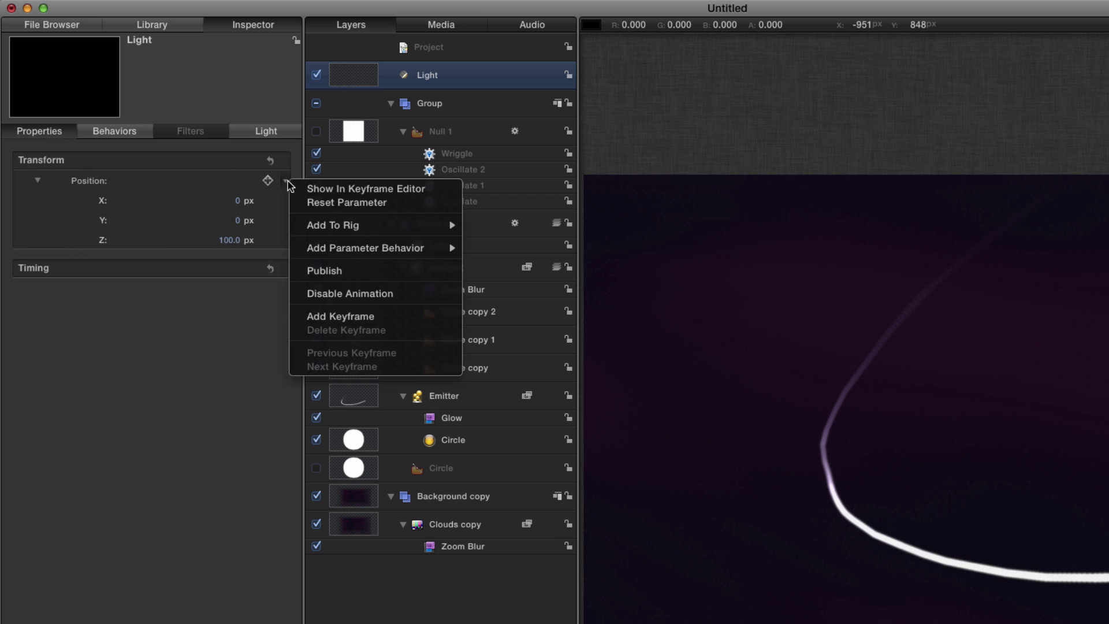
{"action": "mouse_move", "coordinate": [334, 249]}
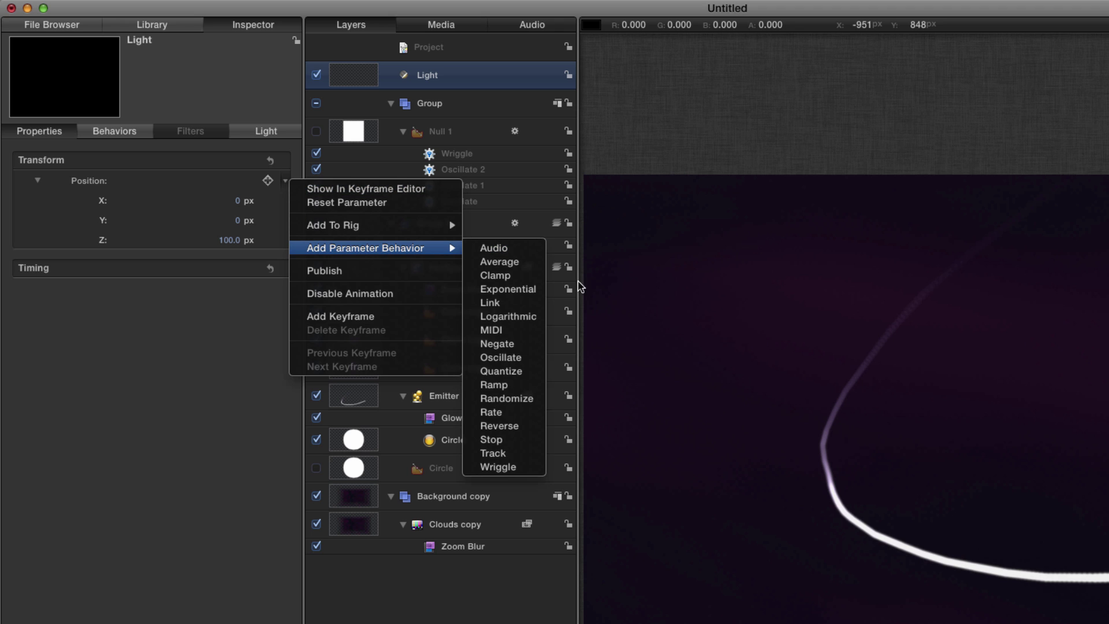
{"action": "left_click", "coordinate": [494, 303]}
{"action": "left_click_drag", "start_coordinate": [349, 148], "coordinate": [132, 189]}
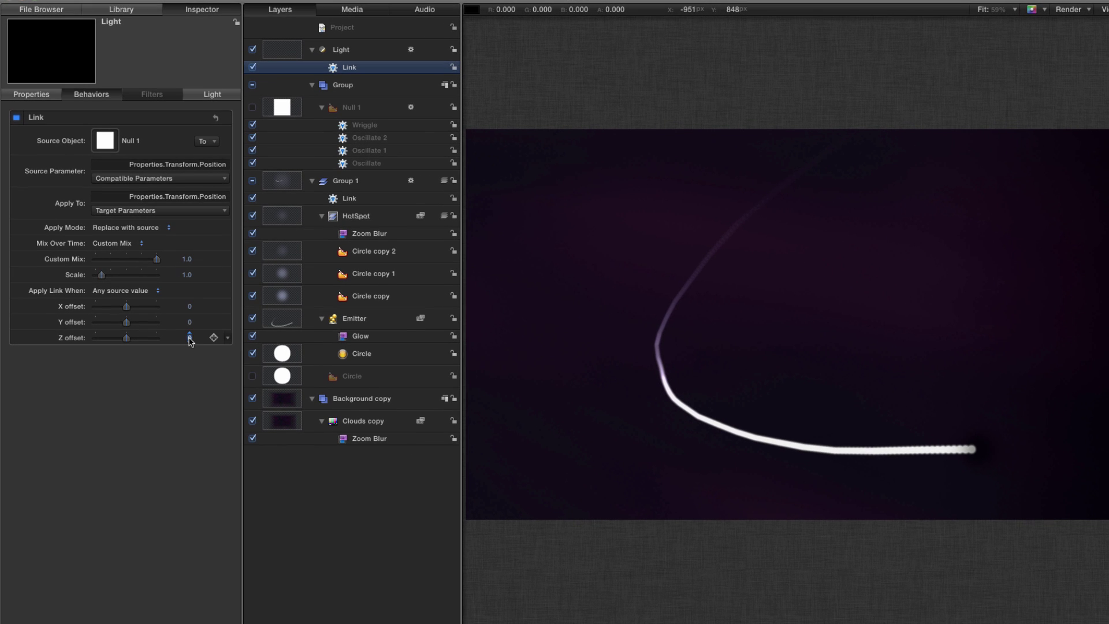
{"action": "left_click", "coordinate": [190, 339]}
{"action": "key", "text": "Return"}
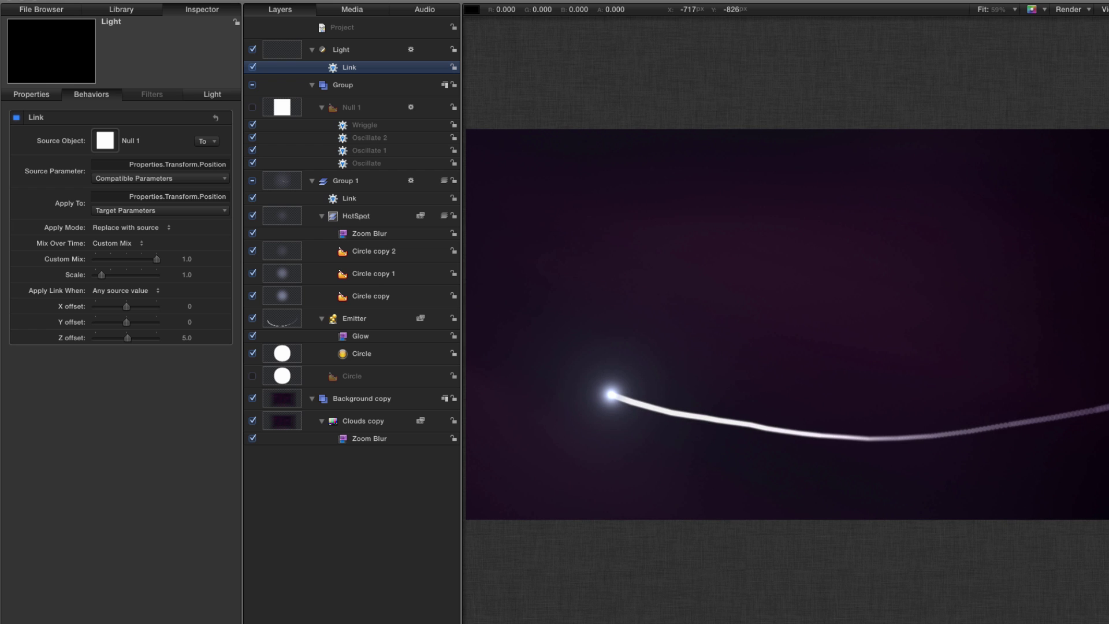
{"action": "key", "text": "space"}
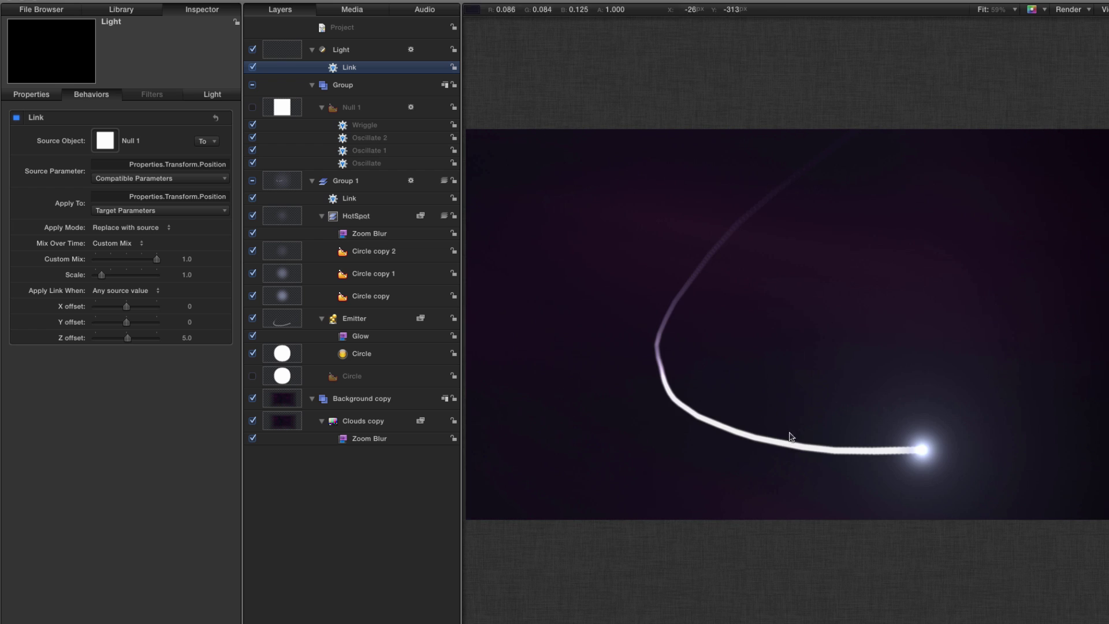
- Set the Emitter's particle scale to 75%
{"action": "left_click", "coordinate": [279, 322]}
{"action": "left_click", "coordinate": [213, 93]}
{"action": "left_click_drag", "start_coordinate": [238, 416], "coordinate": [238, 568]}
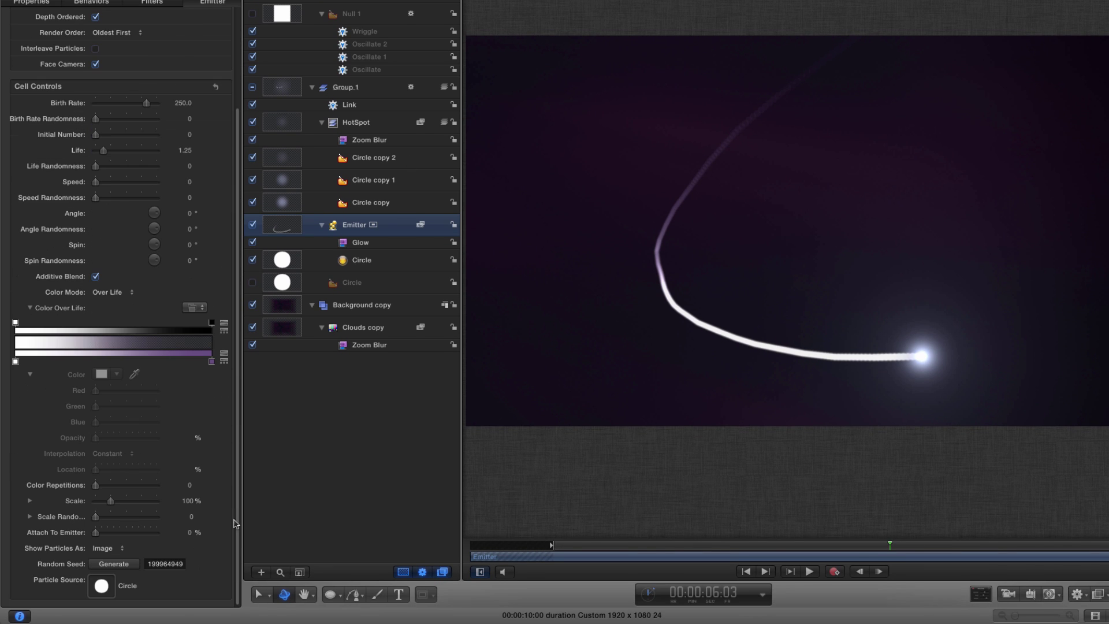
{"action": "left_click", "coordinate": [188, 501]}
{"action": "type", "text": "75"}
{"action": "key", "text": "Return"}
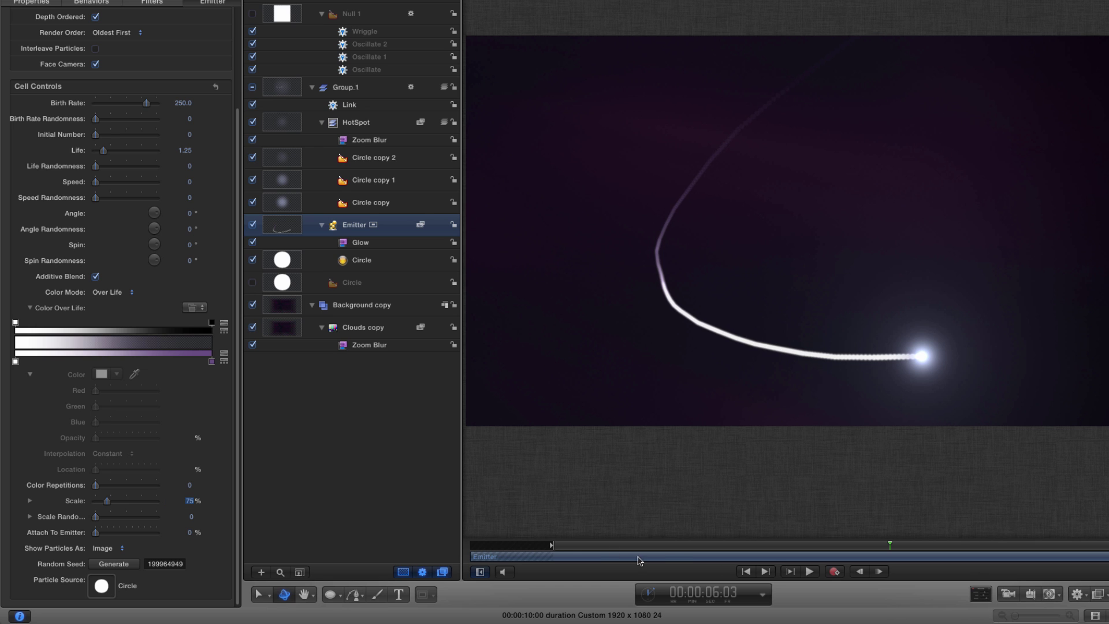
- Scrub to about four seconds and play back the smoother glowing trail
{"action": "left_click_drag", "start_coordinate": [570, 546], "coordinate": [764, 566]}
{"action": "left_click", "coordinate": [811, 572]}
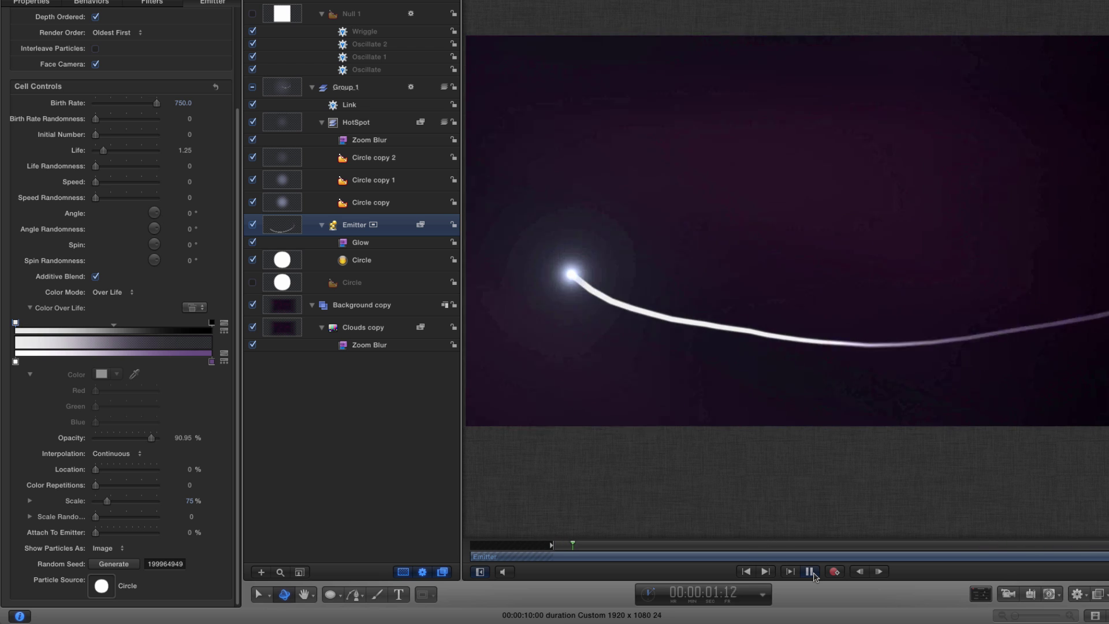
{"action": "left_click", "coordinate": [810, 572]}
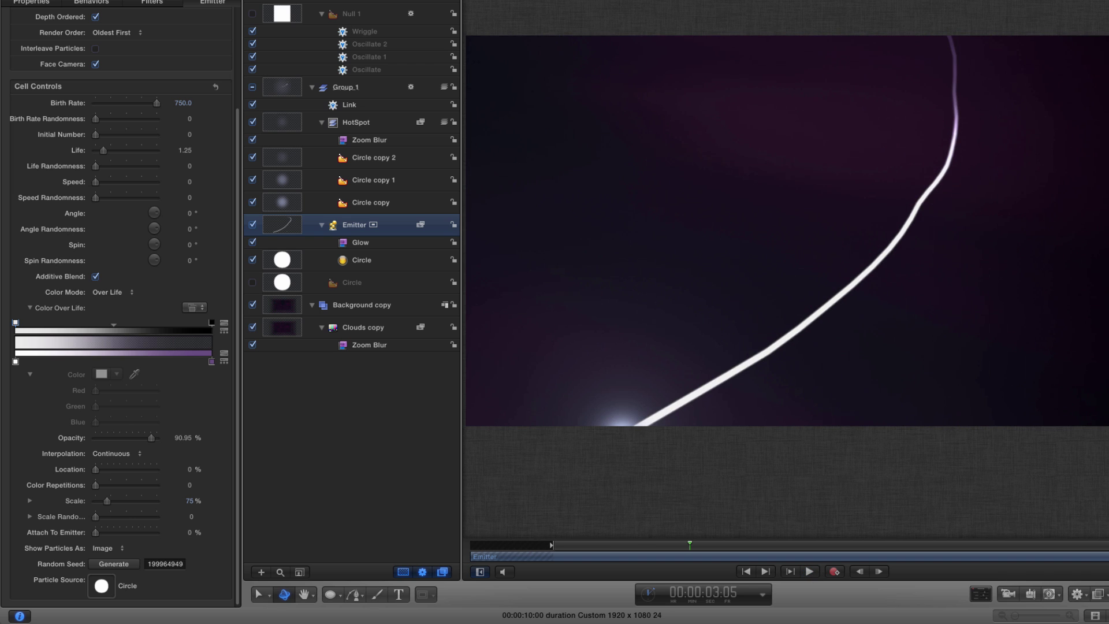
{"action": "mouse_move", "coordinate": [759, 546]}
{"action": "left_mouse_down"}
{"action": "mouse_move", "coordinate": [799, 547]}
{"action": "mouse_move", "coordinate": [747, 546]}
{"action": "left_mouse_up"}
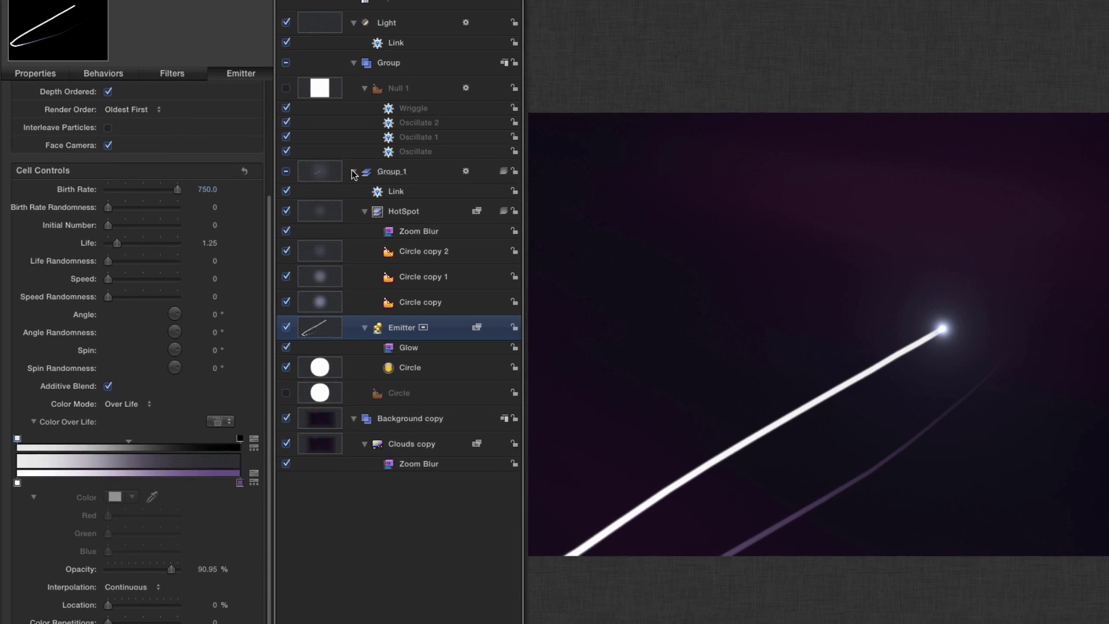
- Collapse Group_1 and rename it Trails 1
{"action": "left_click", "coordinate": [354, 172]}
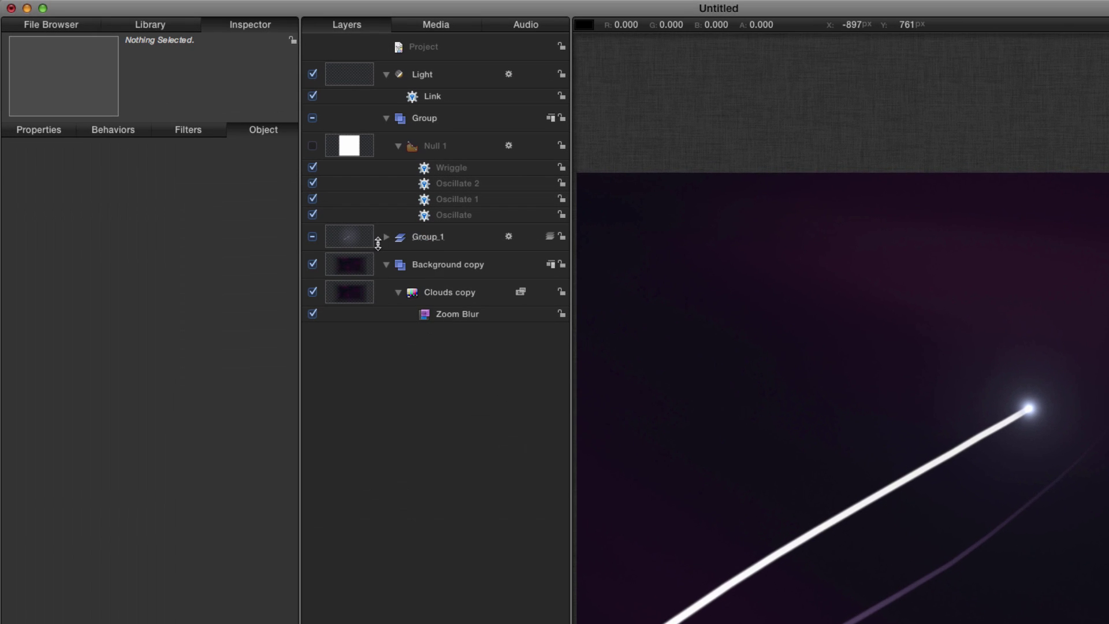
{"action": "left_click", "coordinate": [429, 243]}
{"action": "double_click", "coordinate": [429, 243]}
{"action": "type", "text": "Trails 1"}
{"action": "key", "text": "Return"}
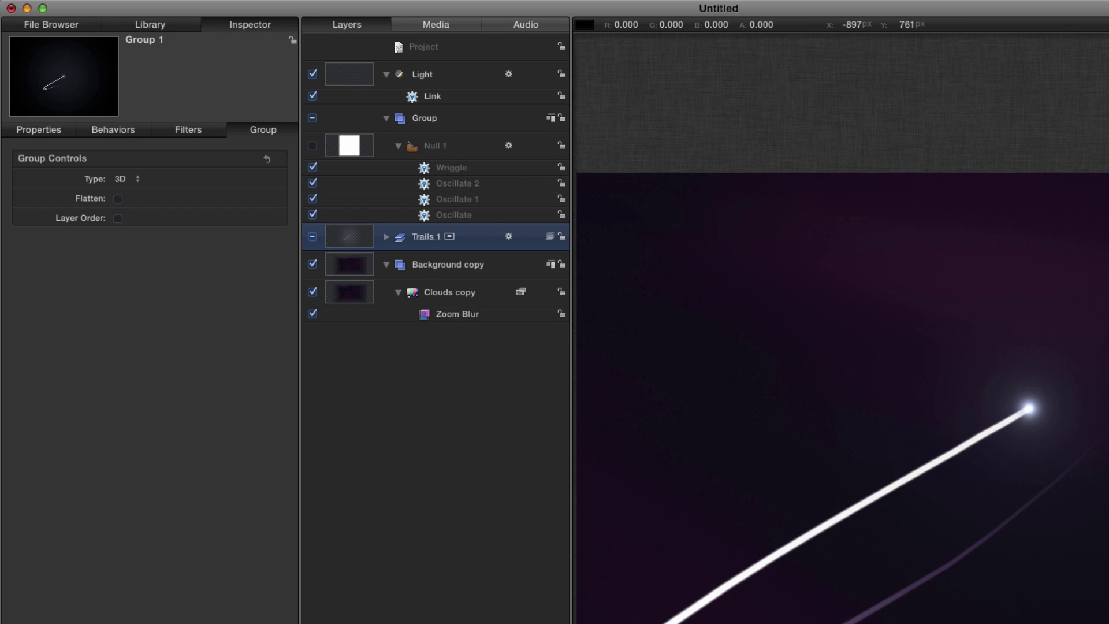
- Duplicate the Trails 1 group and name the copy Trails 2
{"action": "key", "text": "super+d"}
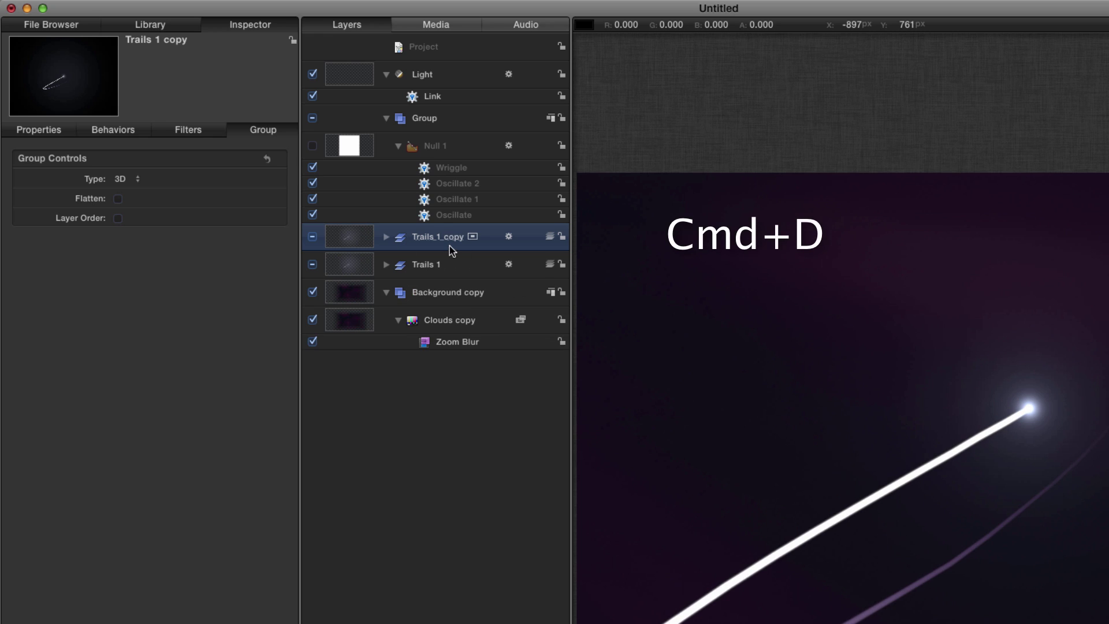
{"action": "double_click", "coordinate": [439, 237]}
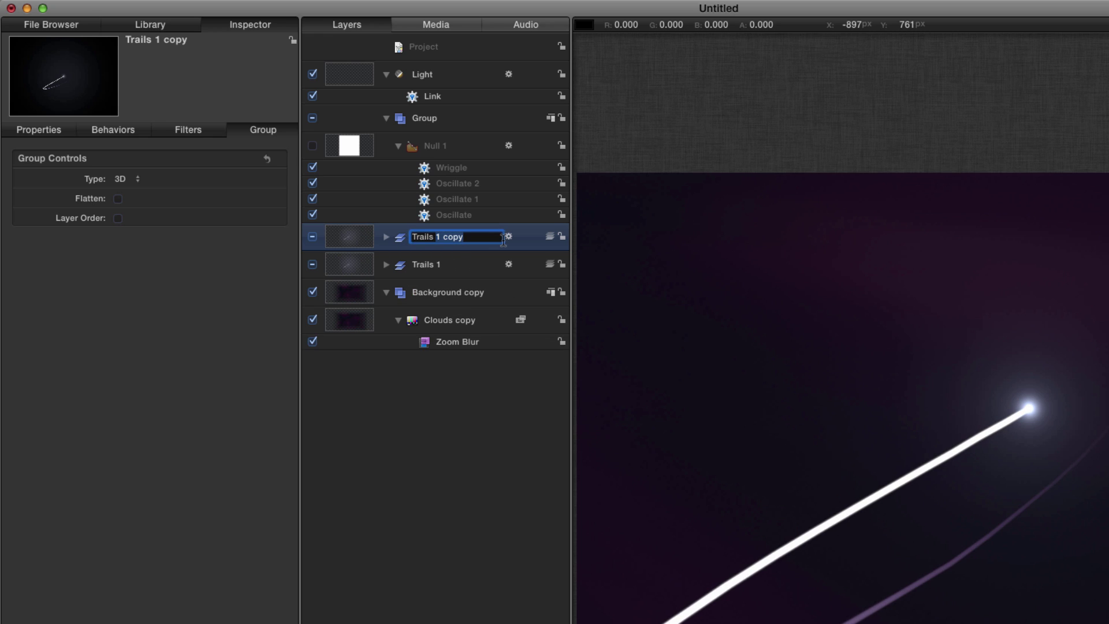
{"action": "type", "text": "2"}
{"action": "key", "text": "Return"}
- Duplicate Null 1 and name the copy Null 2
{"action": "left_click", "coordinate": [361, 148]}
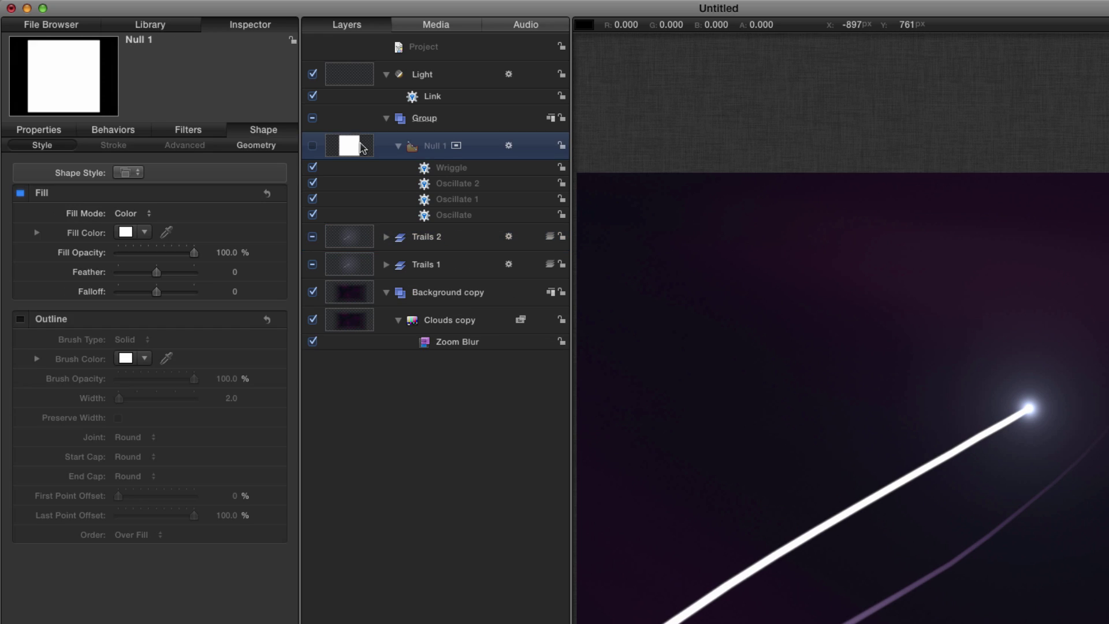
{"action": "key", "text": "super+d"}
{"action": "double_click", "coordinate": [442, 146]}
{"action": "type", "text": "Null 2"}
{"action": "key", "text": "Return"}
- Duplicate the Light layer and name the copy Light 2
{"action": "left_click", "coordinate": [348, 76]}
{"action": "key", "text": "super+d"}
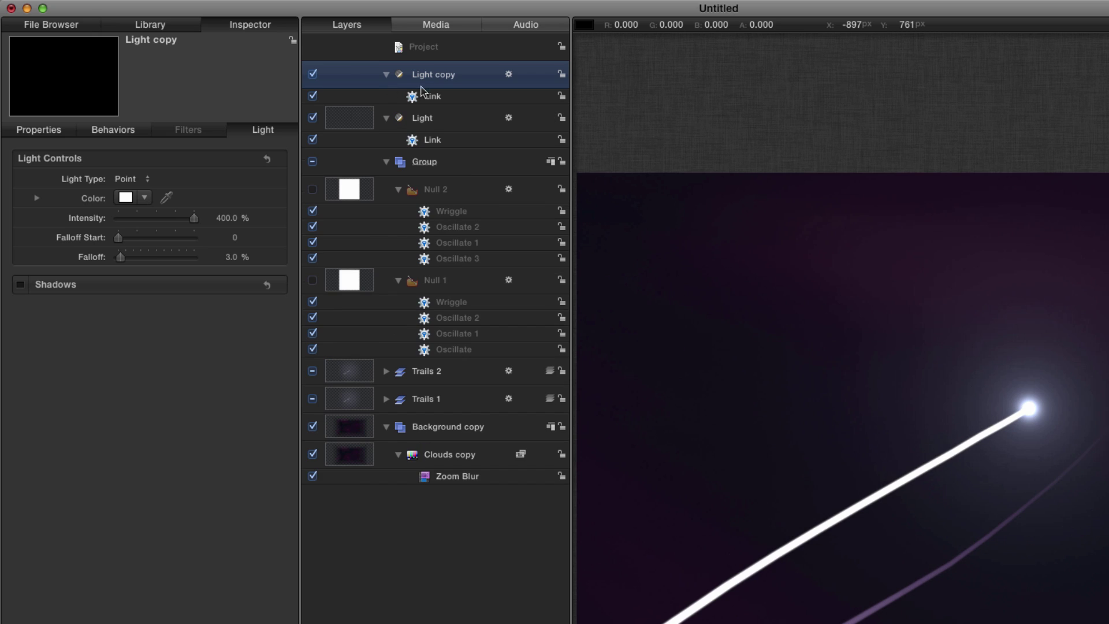
{"action": "double_click", "coordinate": [437, 76]}
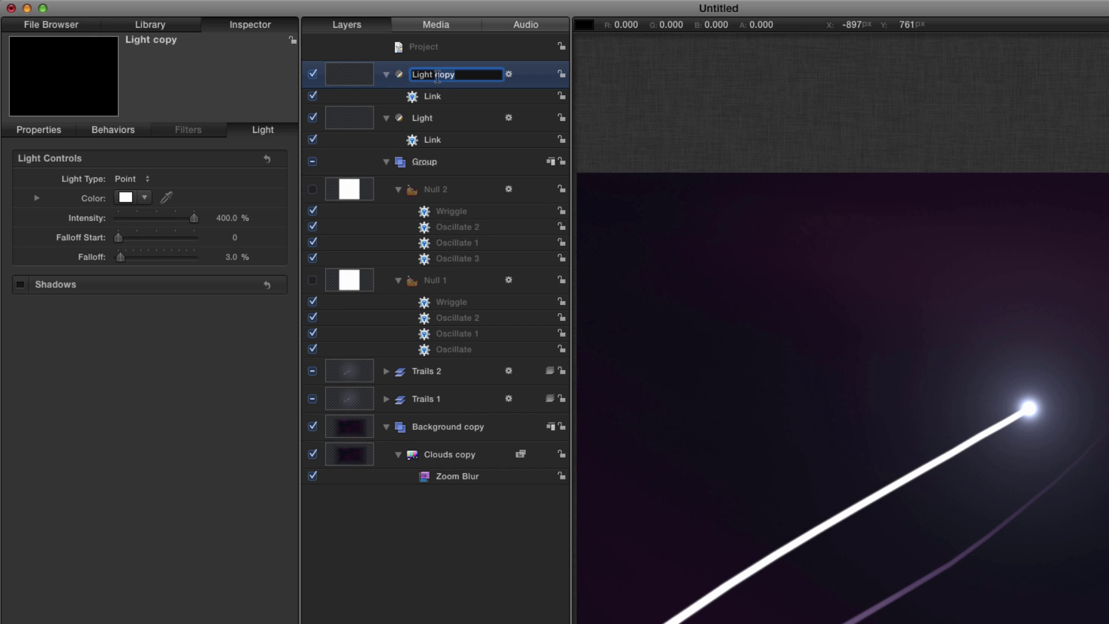
{"action": "type", "text": "2"}
{"action": "key", "text": "Return"}
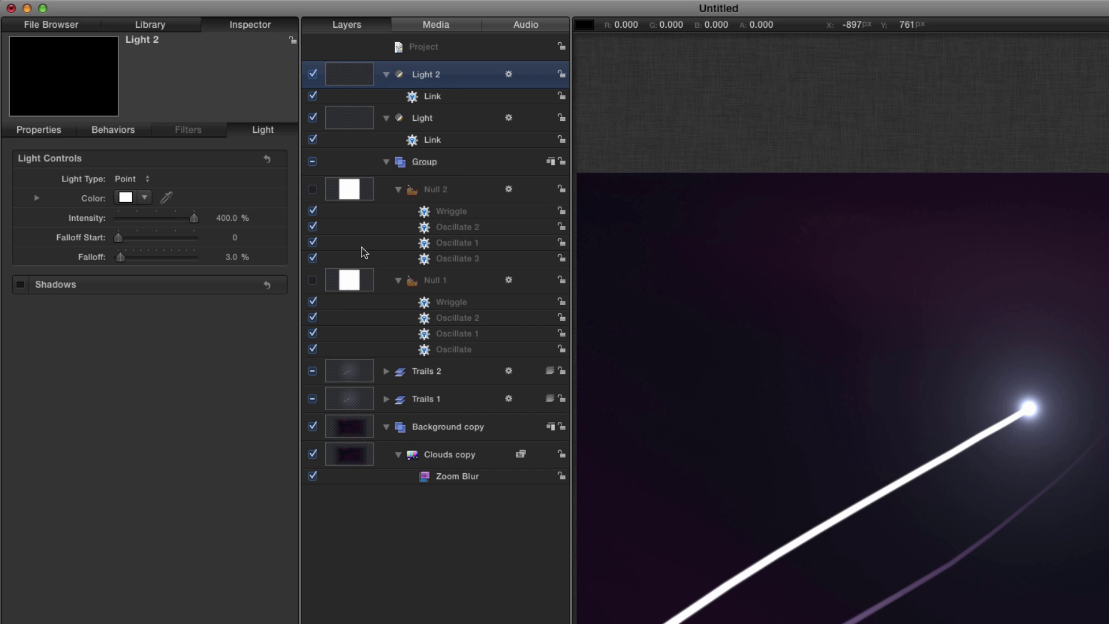
- Set Null 2 as the Link Source Object for both Light 2 and Trails 2
{"action": "left_click", "coordinate": [114, 129]}
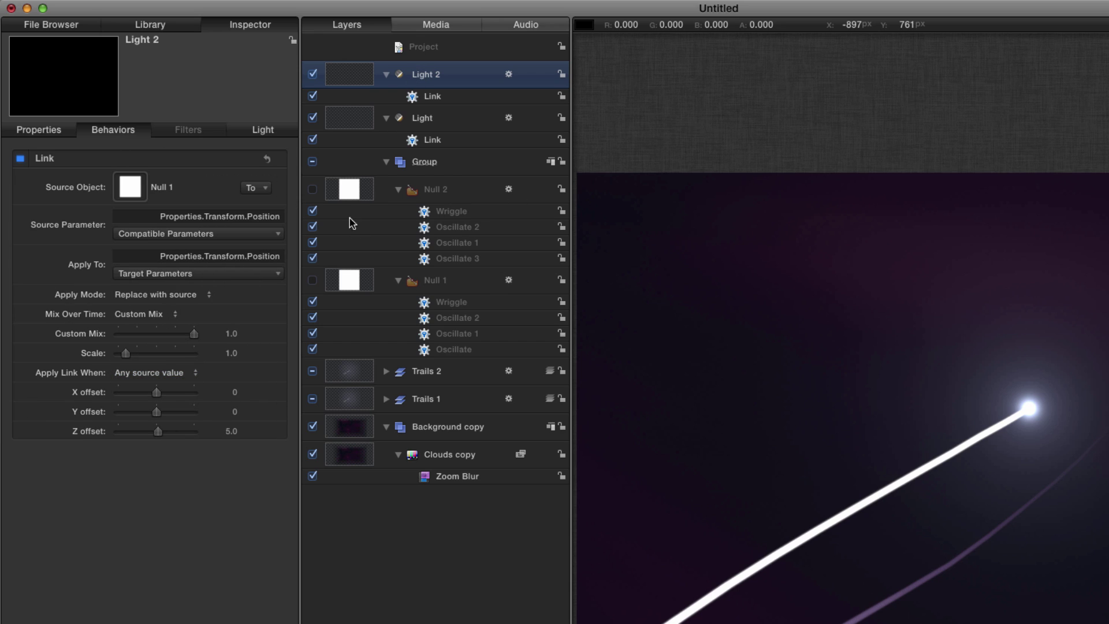
{"action": "left_click_drag", "start_coordinate": [351, 189], "coordinate": [132, 186]}
{"action": "left_click", "coordinate": [387, 370]}
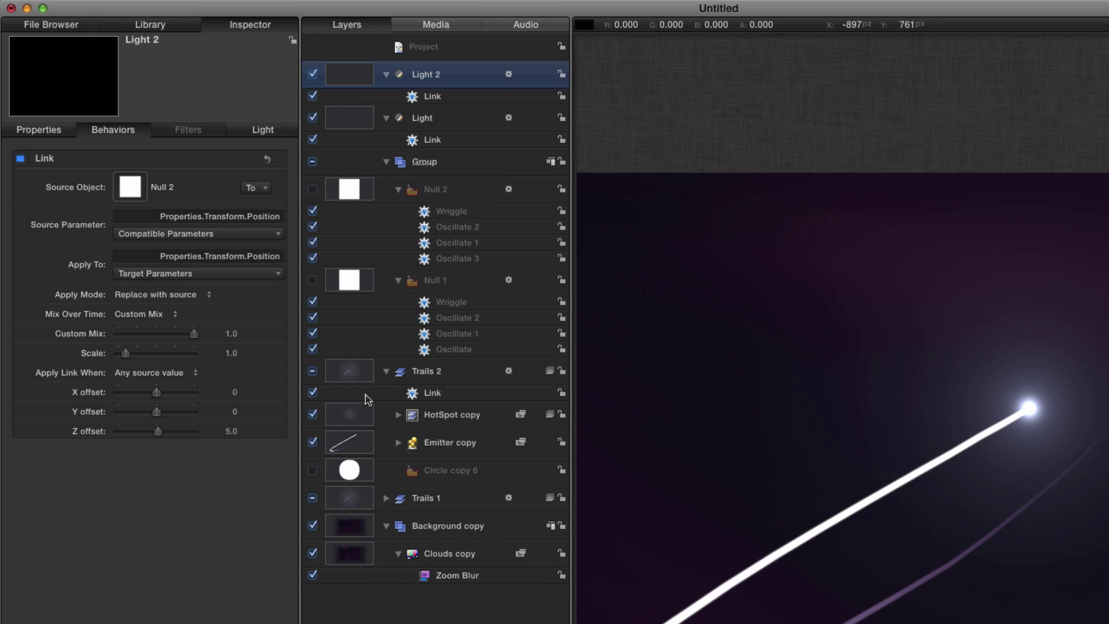
{"action": "left_click", "coordinate": [353, 374]}
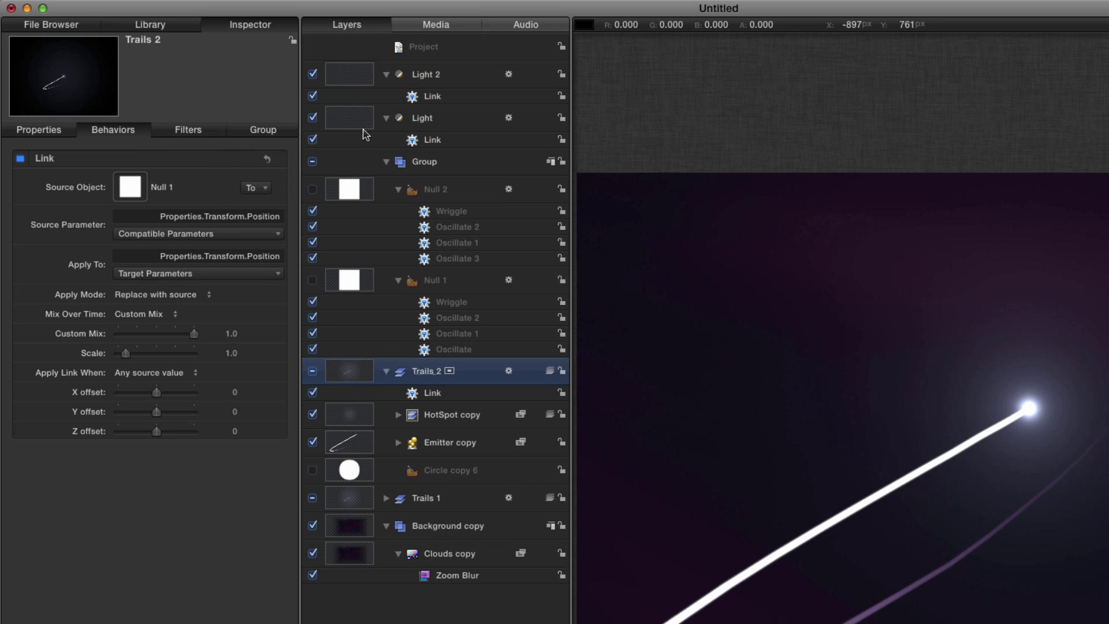
{"action": "left_click_drag", "start_coordinate": [360, 191], "coordinate": [131, 190]}
- Set the Phase of Null 2's Oscillate 2 behavior to 1.0
{"action": "left_click", "coordinate": [349, 192]}
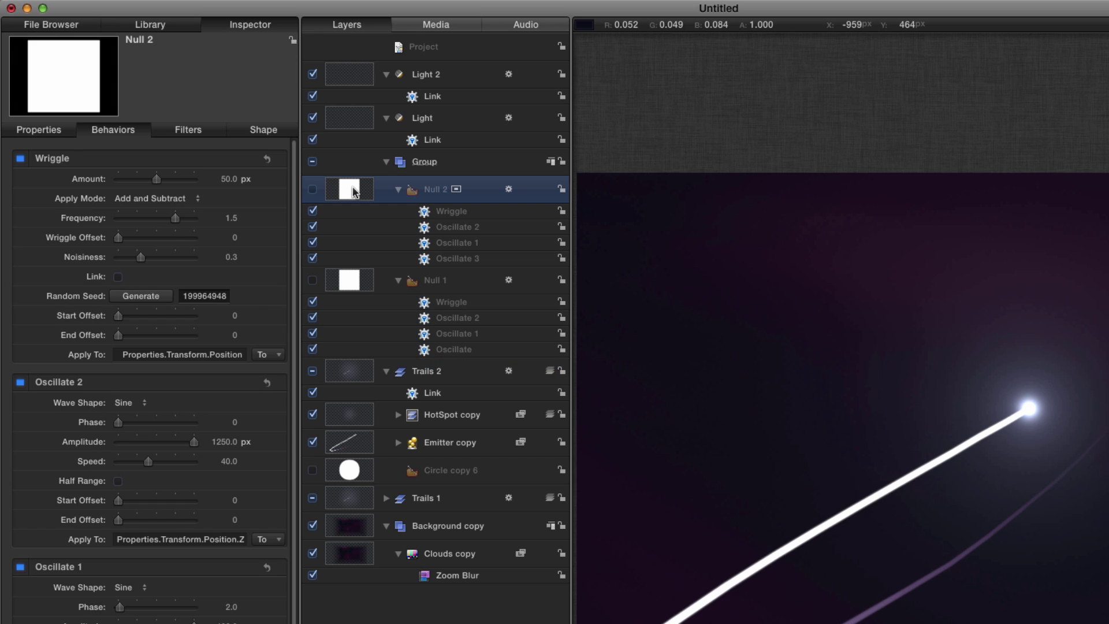
{"action": "scroll", "coordinate": [296, 602], "scroll_direction": "down", "scroll_amount": 3}
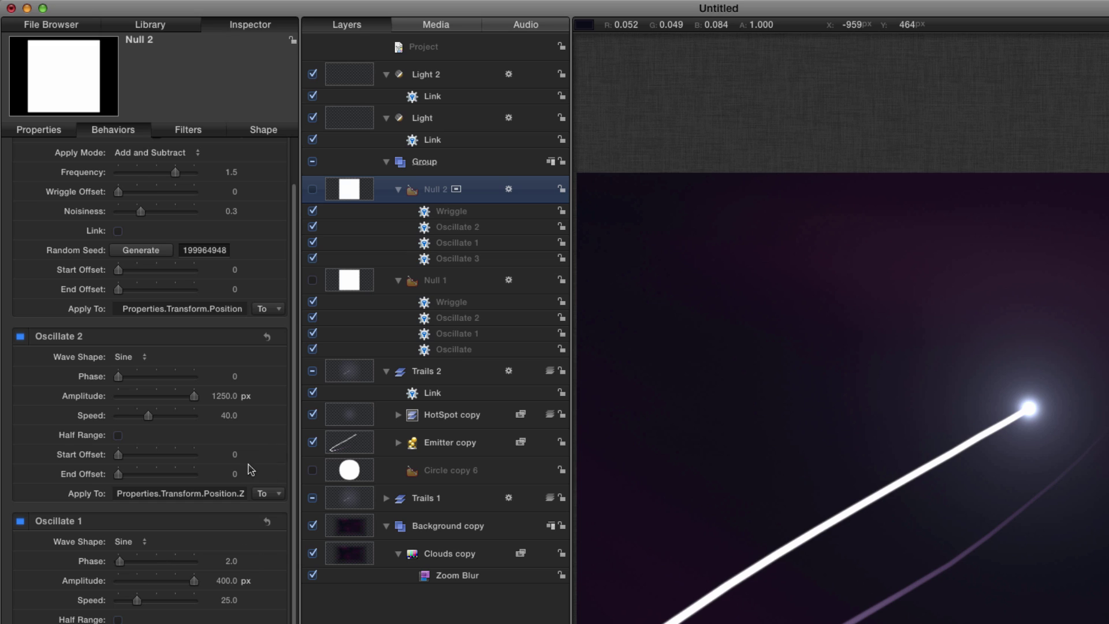
{"action": "left_click", "coordinate": [236, 377]}
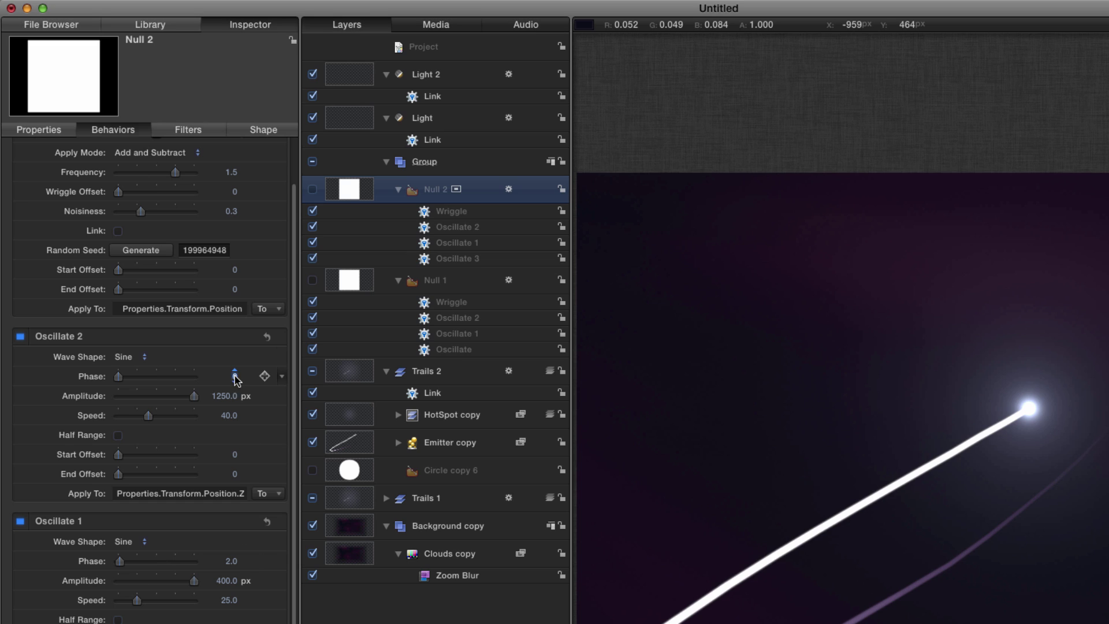
{"action": "left_click", "coordinate": [237, 376]}
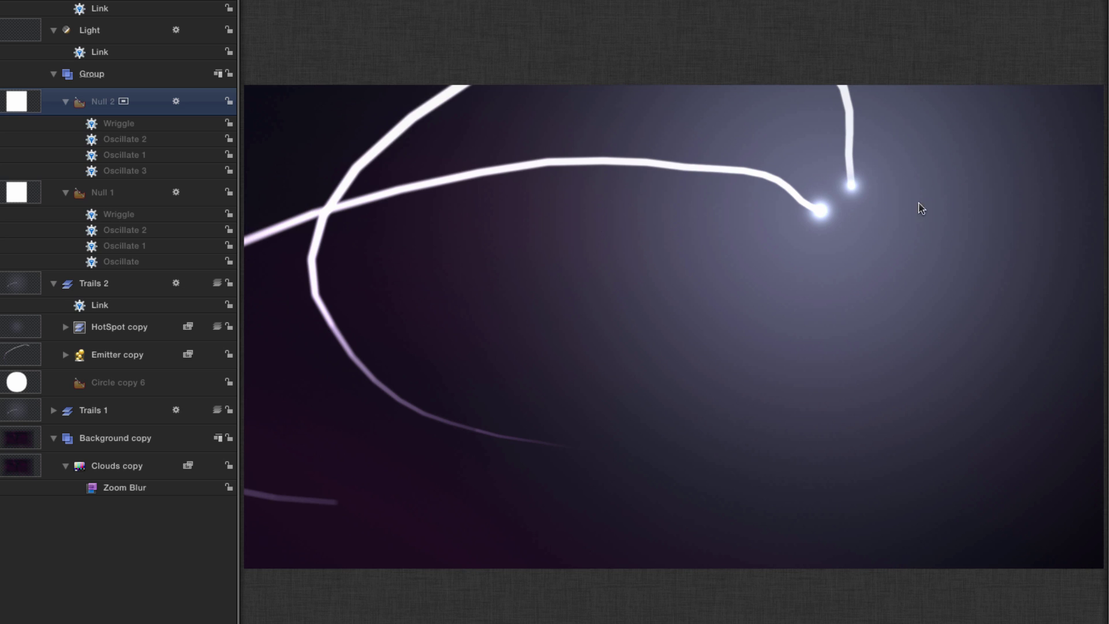
- Play the project to watch both offset glowing trails cross the purple clouds
{"action": "key", "text": "space"}
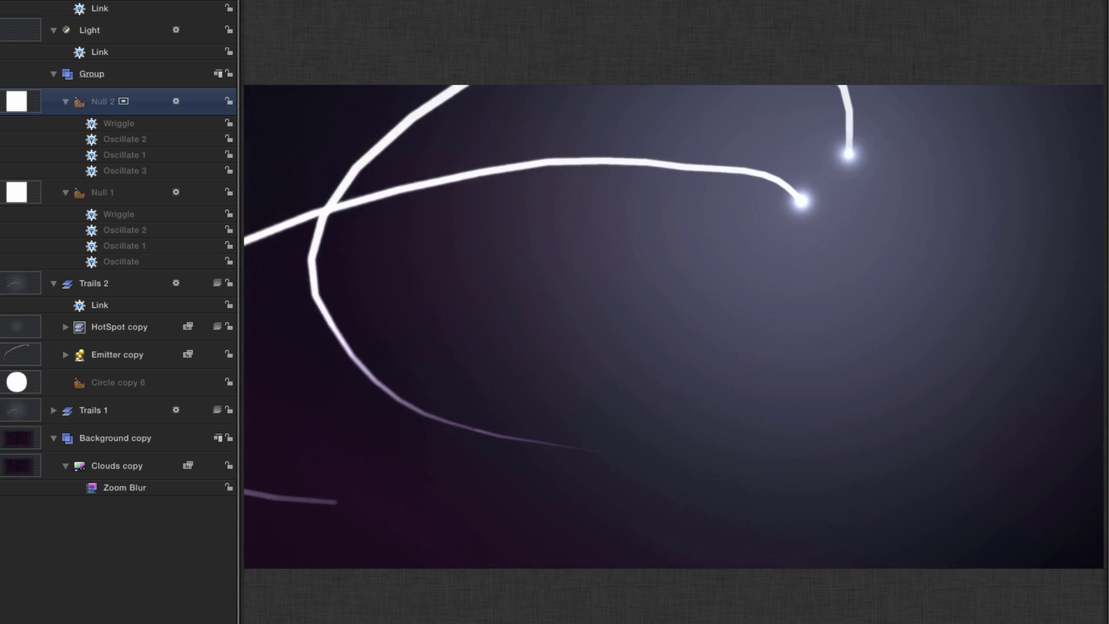